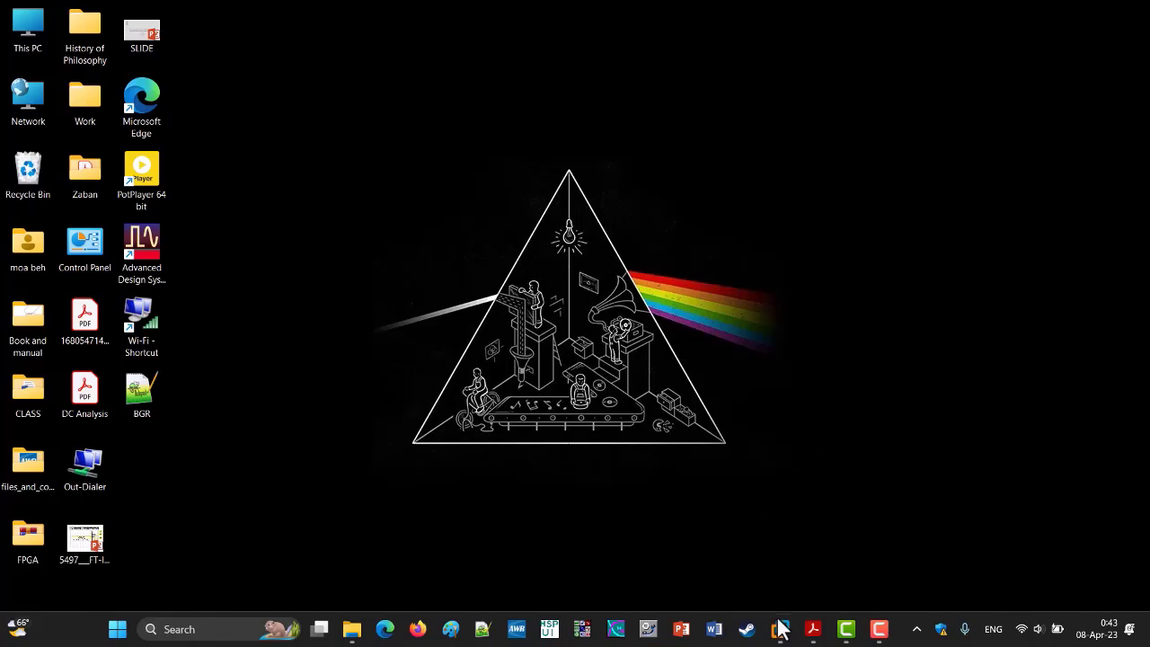
Step: Switch to VMware Workstation and open the running Windows 10_ISE virtual machine
mouse_move(780, 632)
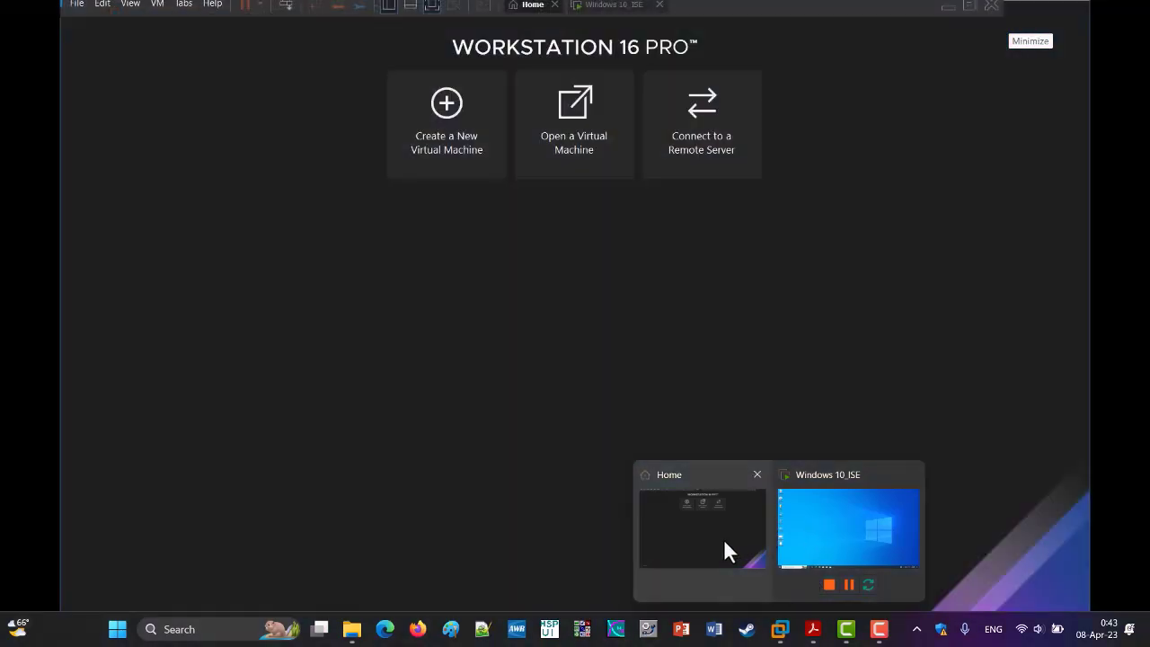
click(724, 541)
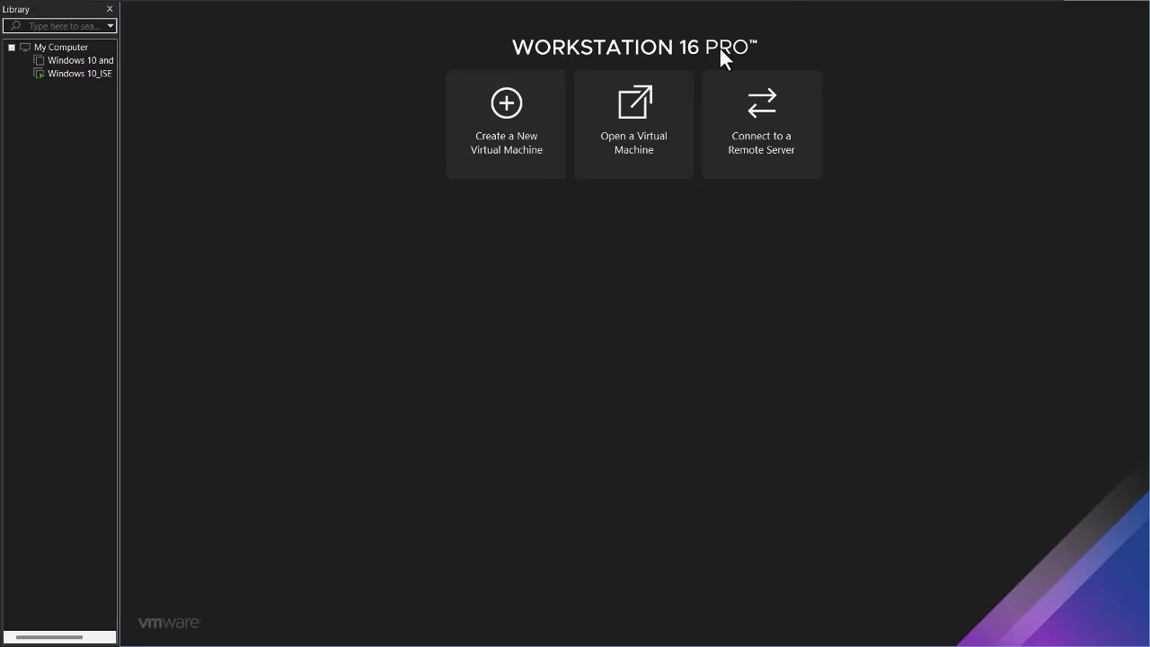
click(81, 85)
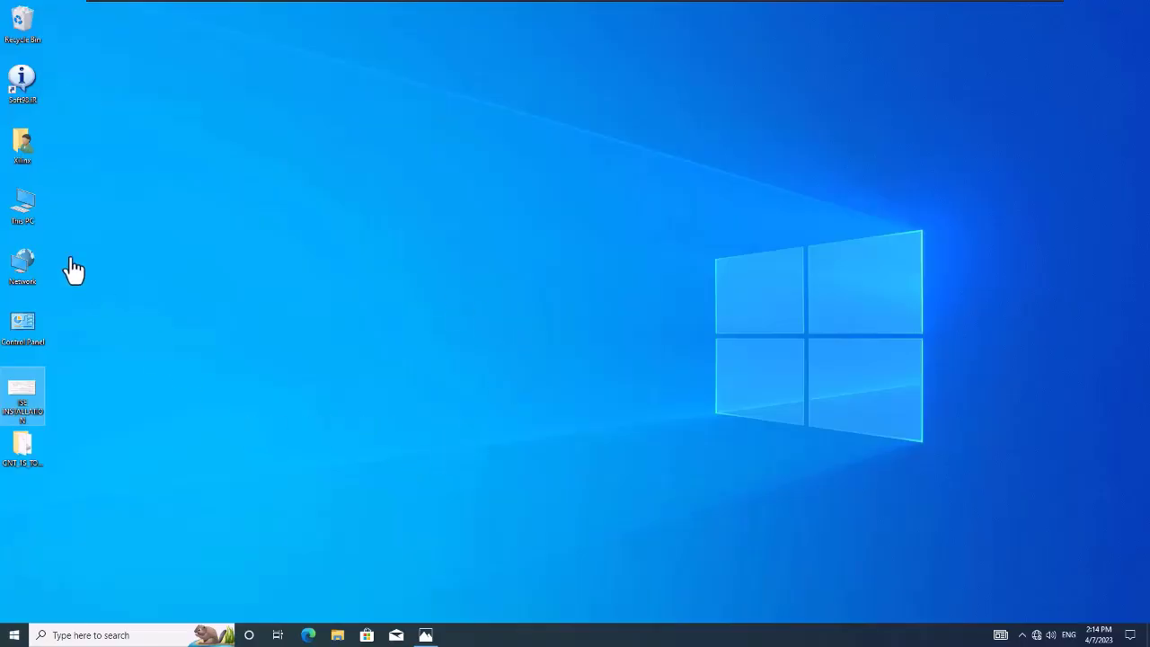
Step: Launch xsetup from the XILINX_ISE_DS_14 DVD drive and allow it to make changes to the device
click(29, 204)
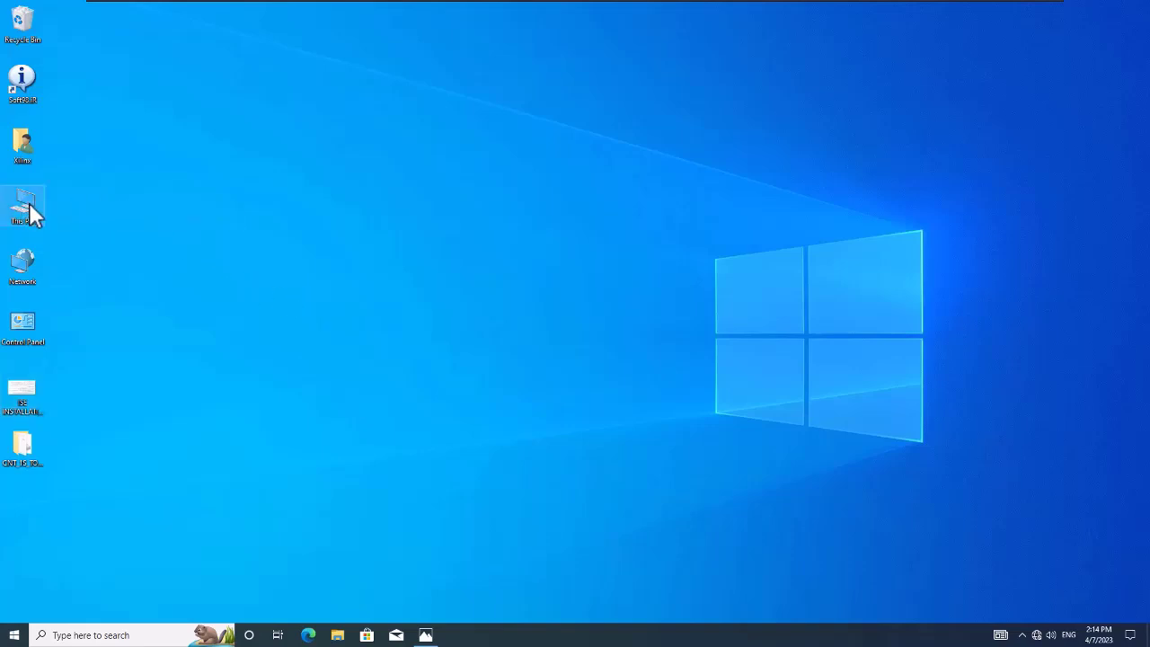
double_click(30, 209)
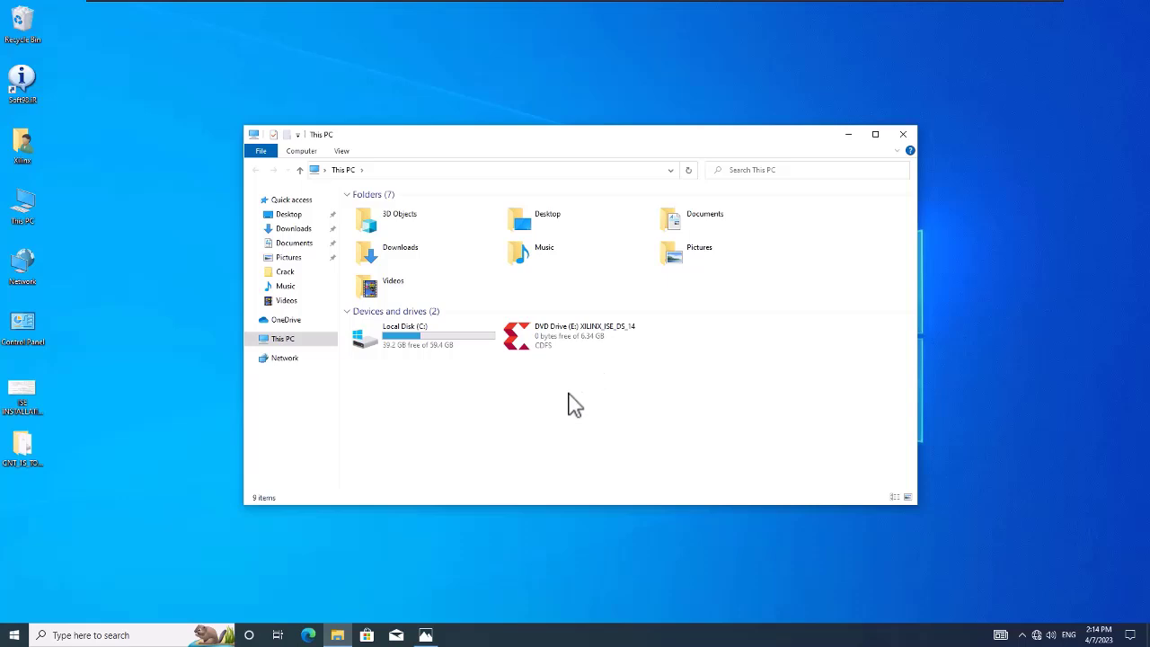
double_click(546, 347)
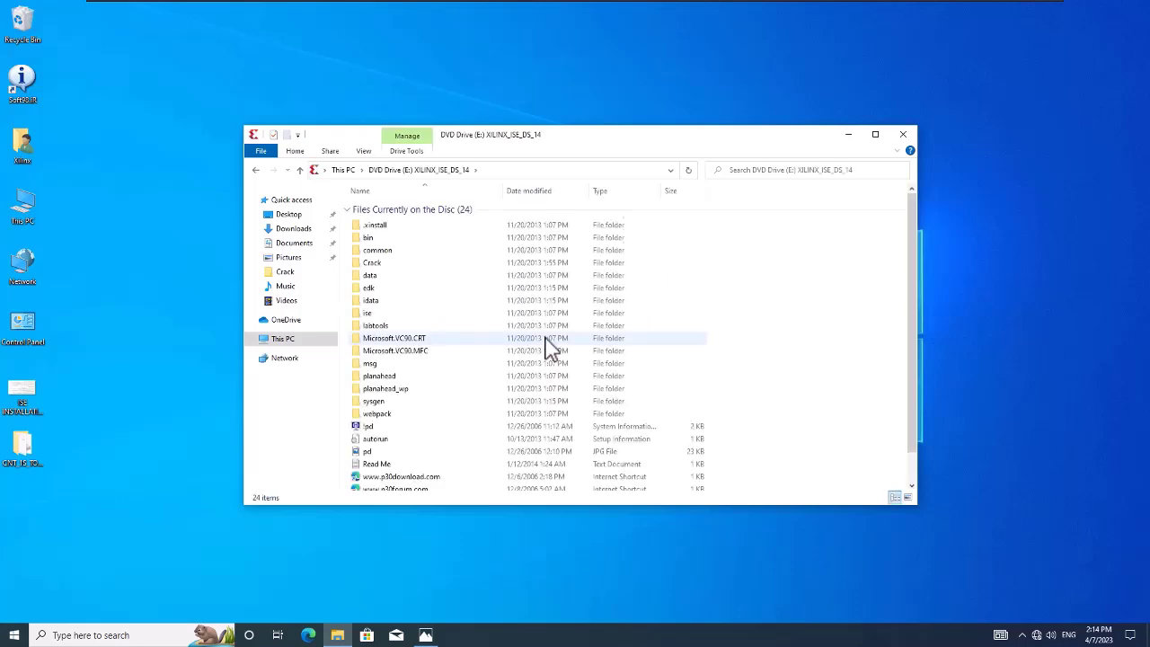
scroll(537, 364, down, 1)
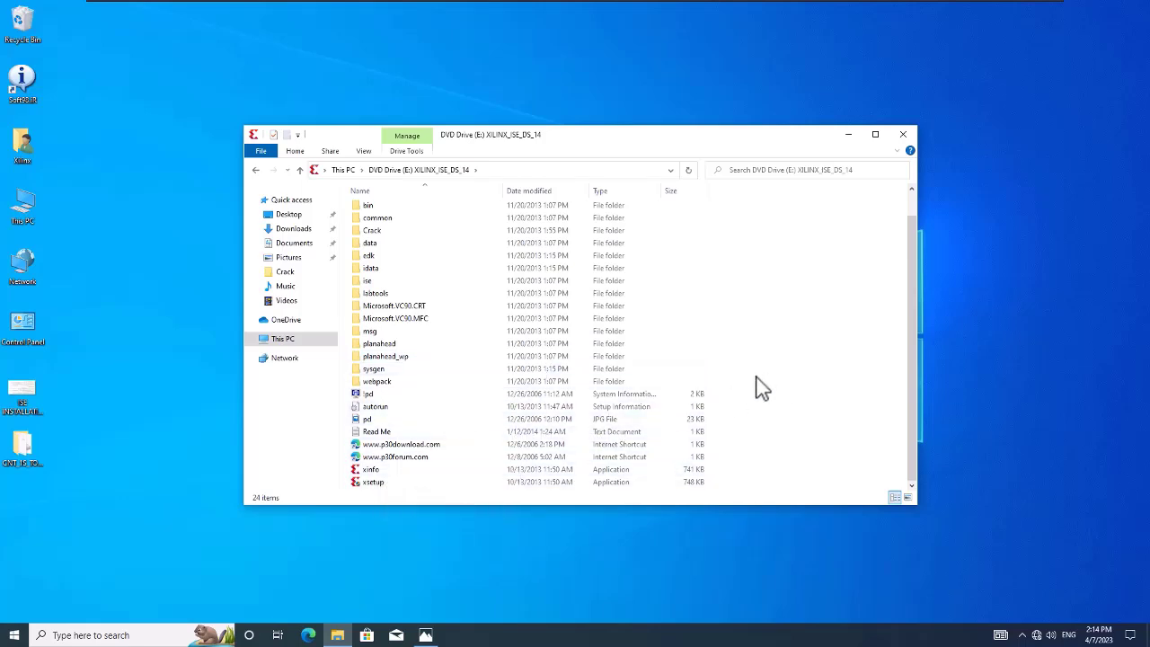
double_click(374, 483)
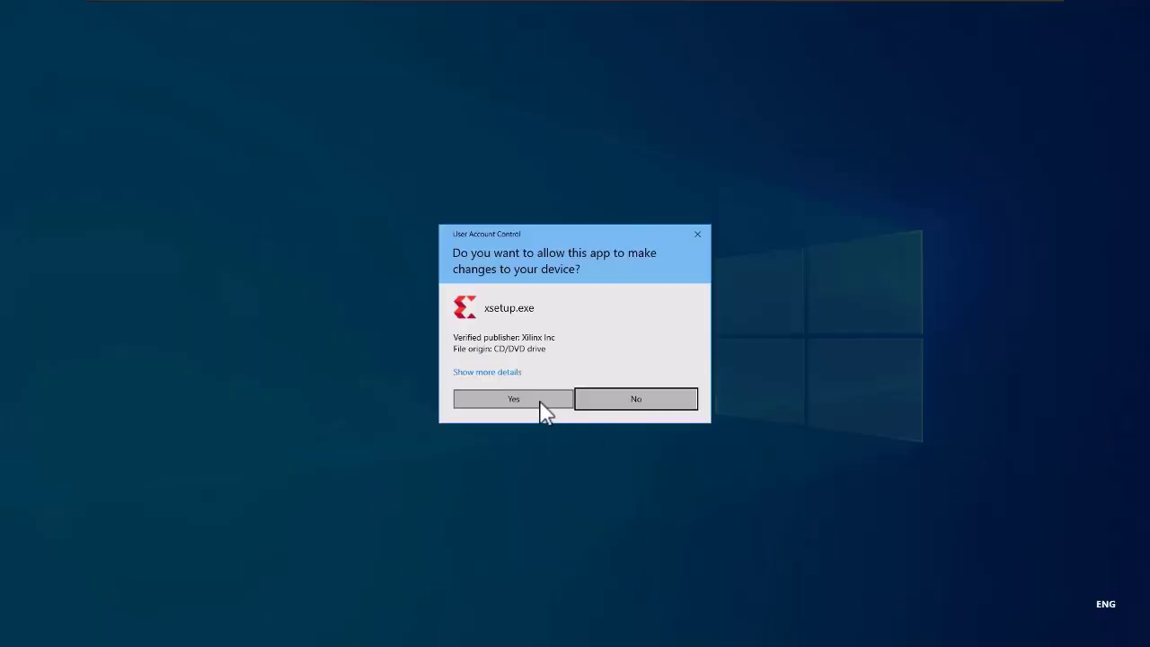
click(539, 402)
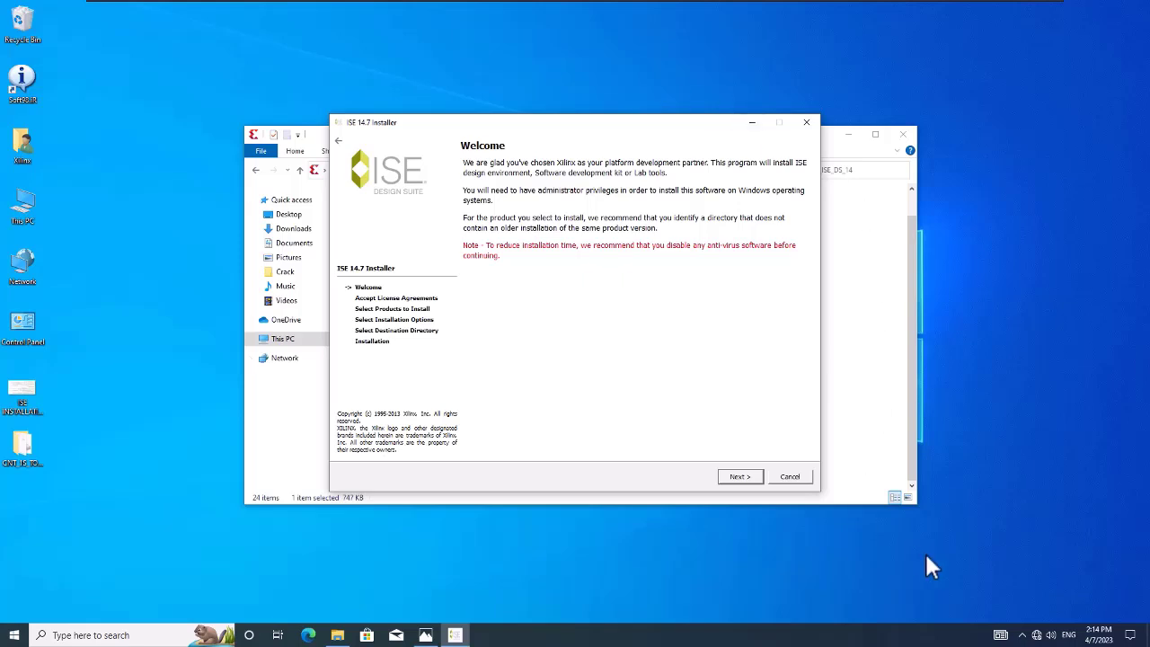
Step: Turn off real-time protection in Windows Security's virus and threat protection settings, approve the change and close Windows Security
click(1022, 635)
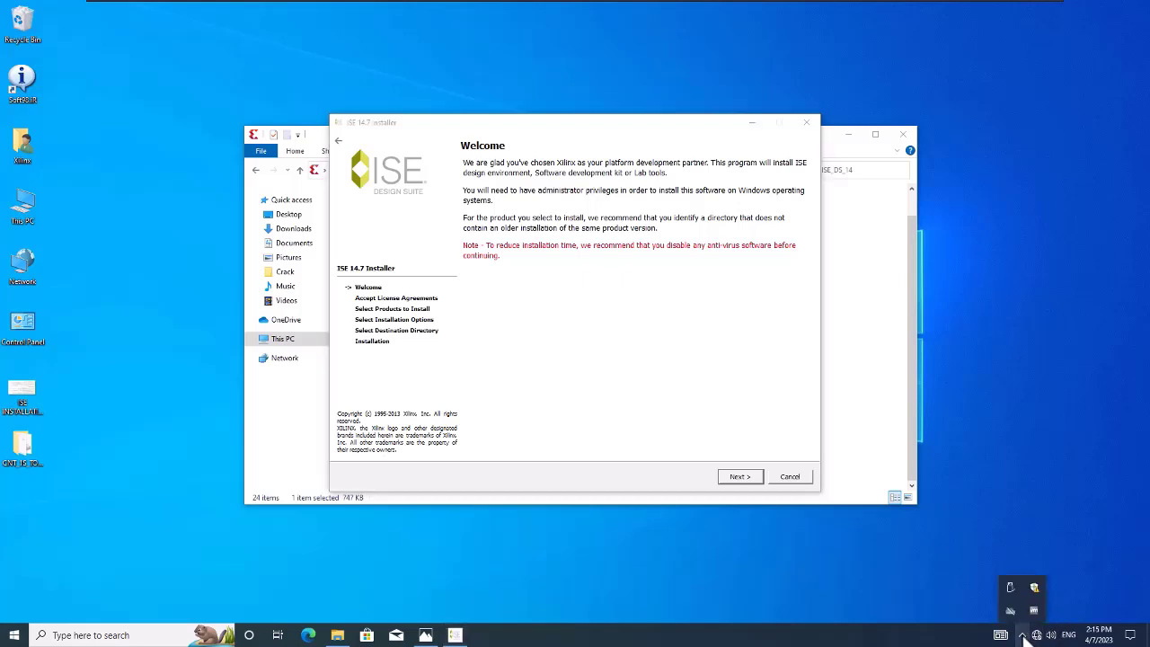
click(1034, 589)
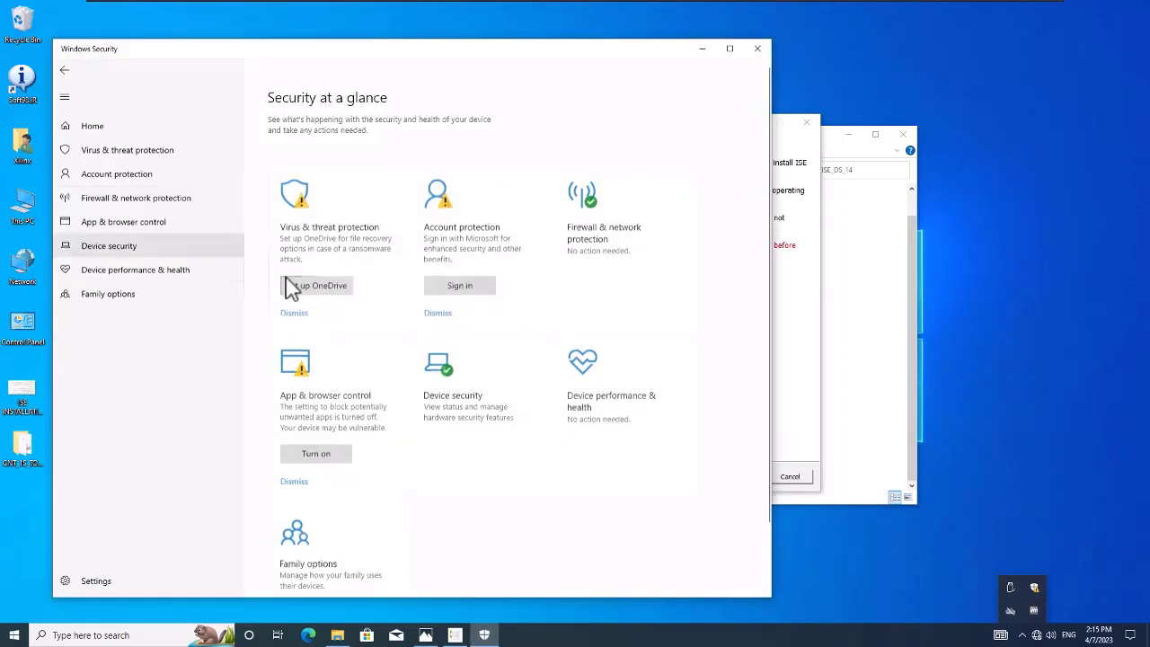
click(144, 155)
click(312, 367)
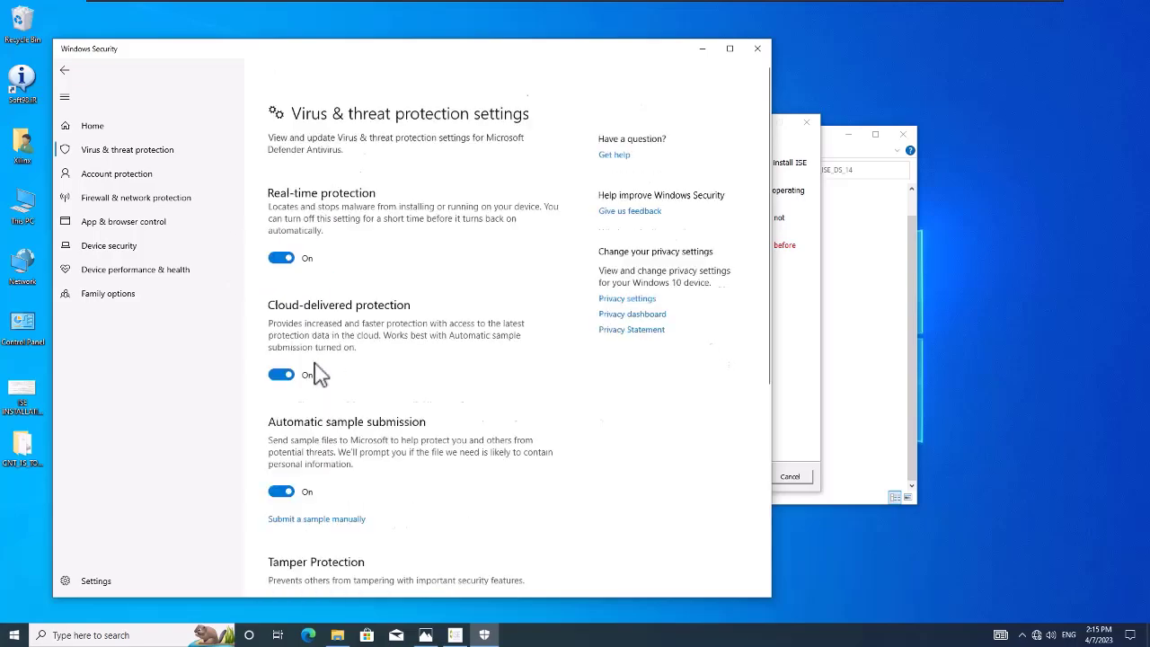
click(281, 226)
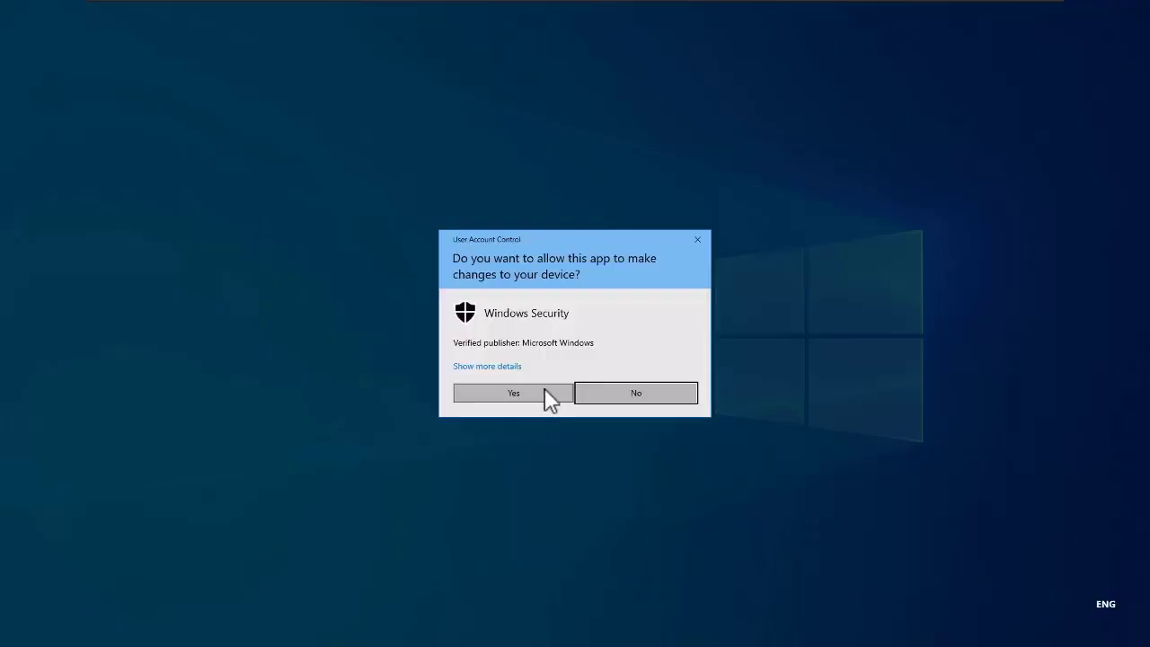
click(544, 393)
click(760, 49)
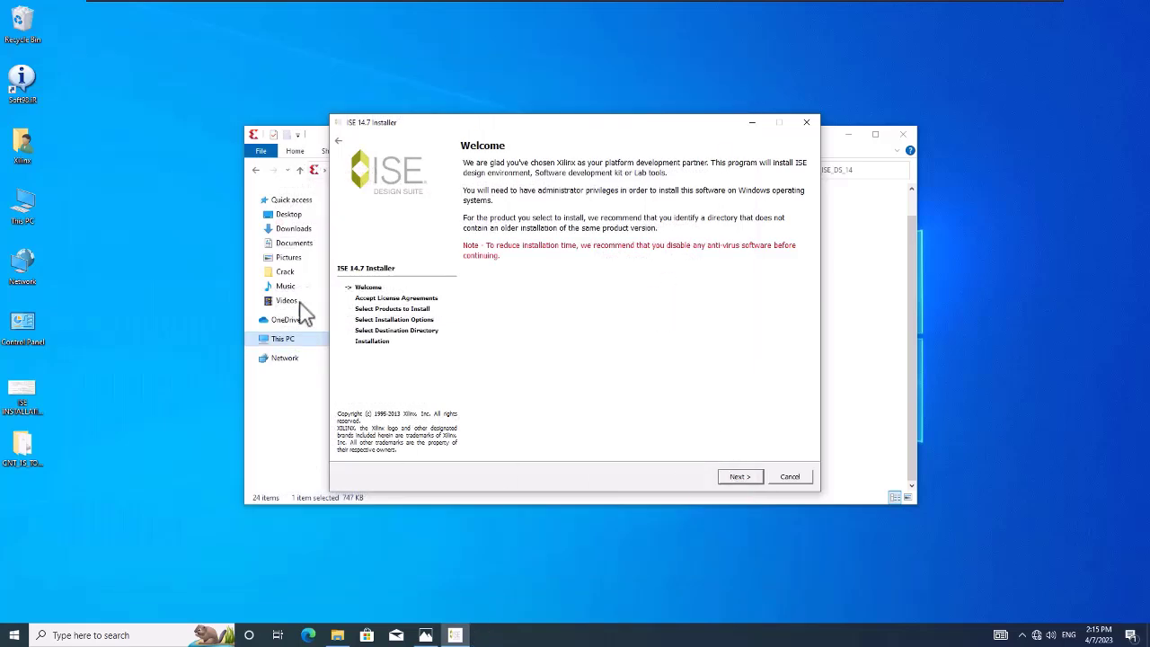
Step: Proceed past the installer's welcome page and accept all terms in both ISE 14.7 license agreements
click(738, 477)
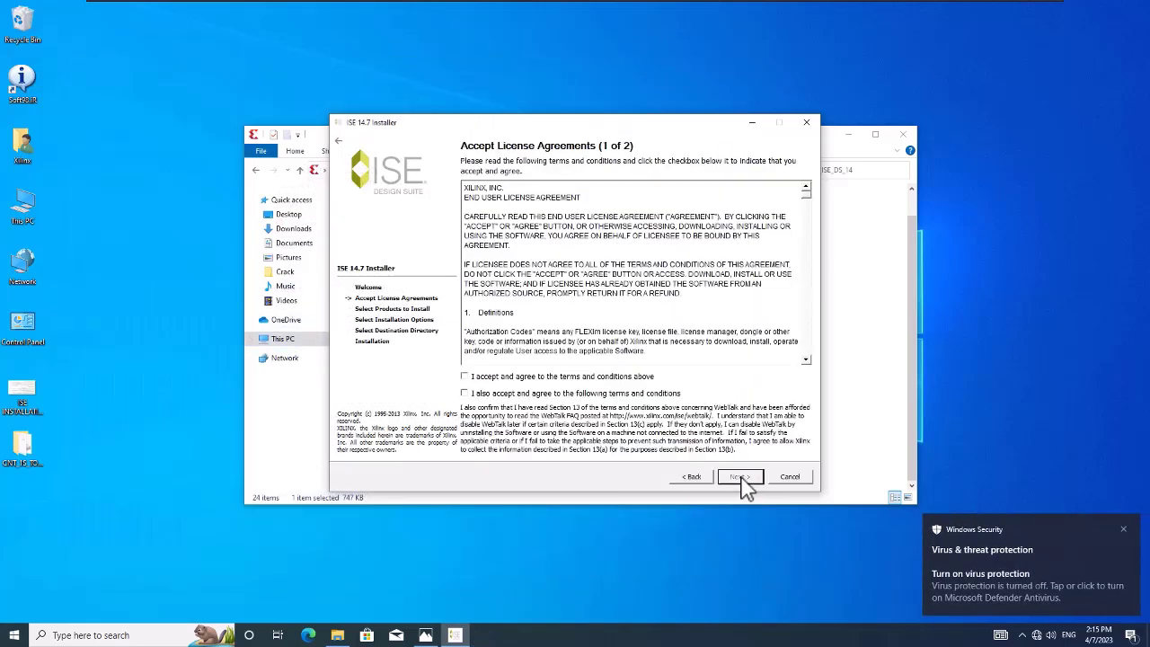
click(590, 378)
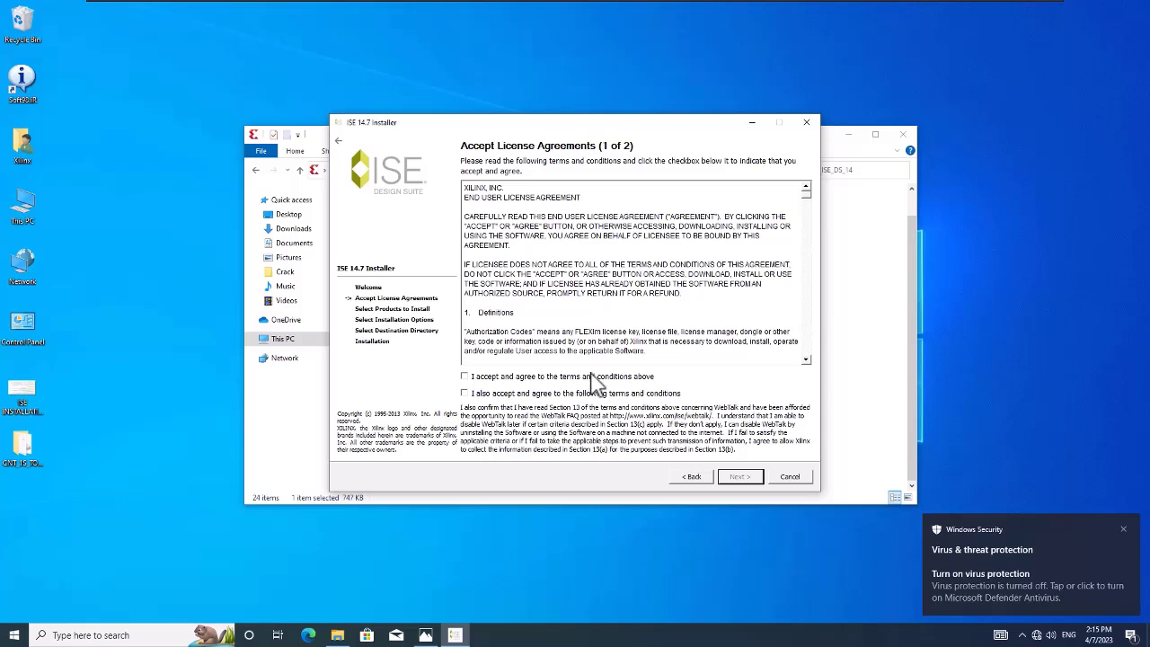
click(597, 395)
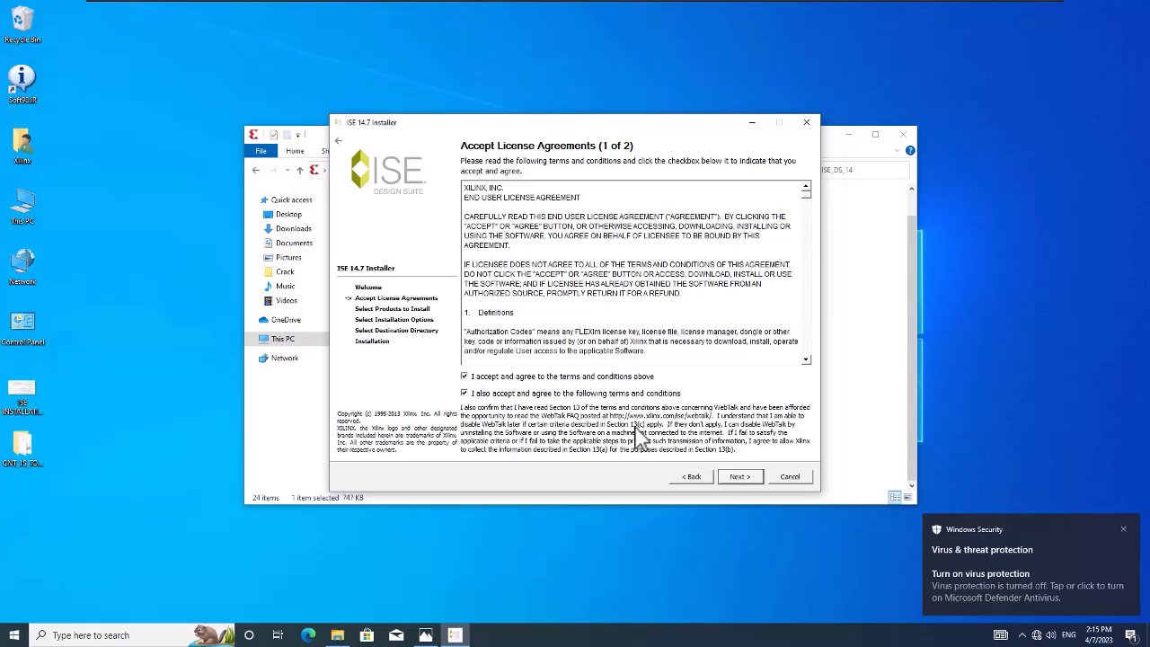
click(738, 477)
click(597, 448)
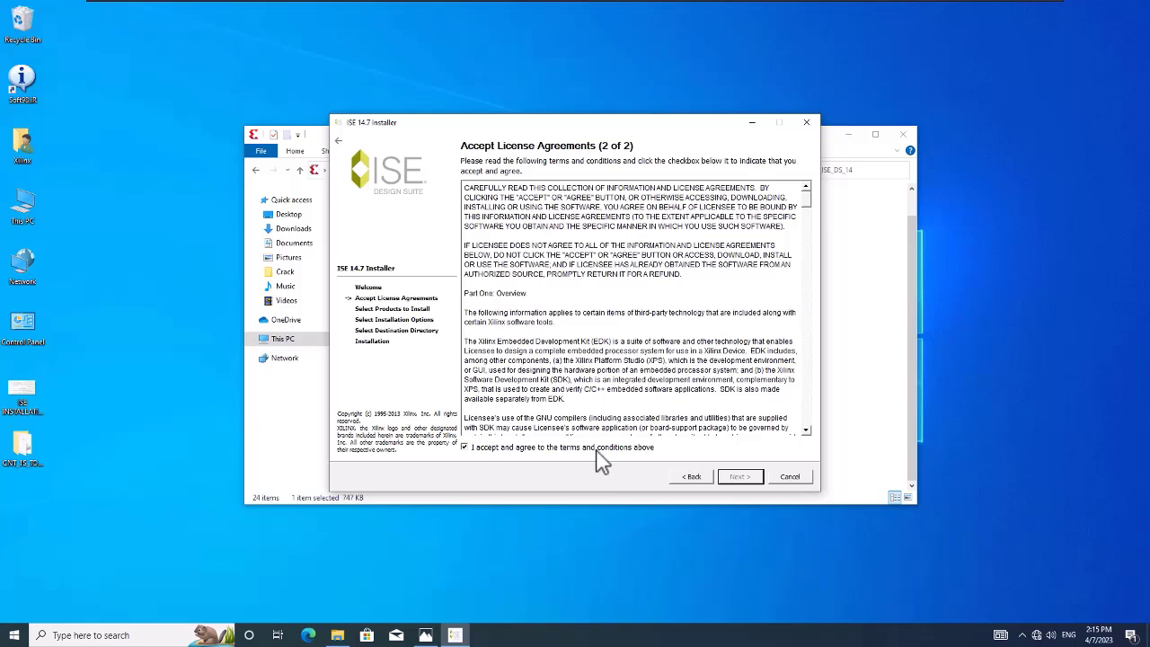
click(738, 476)
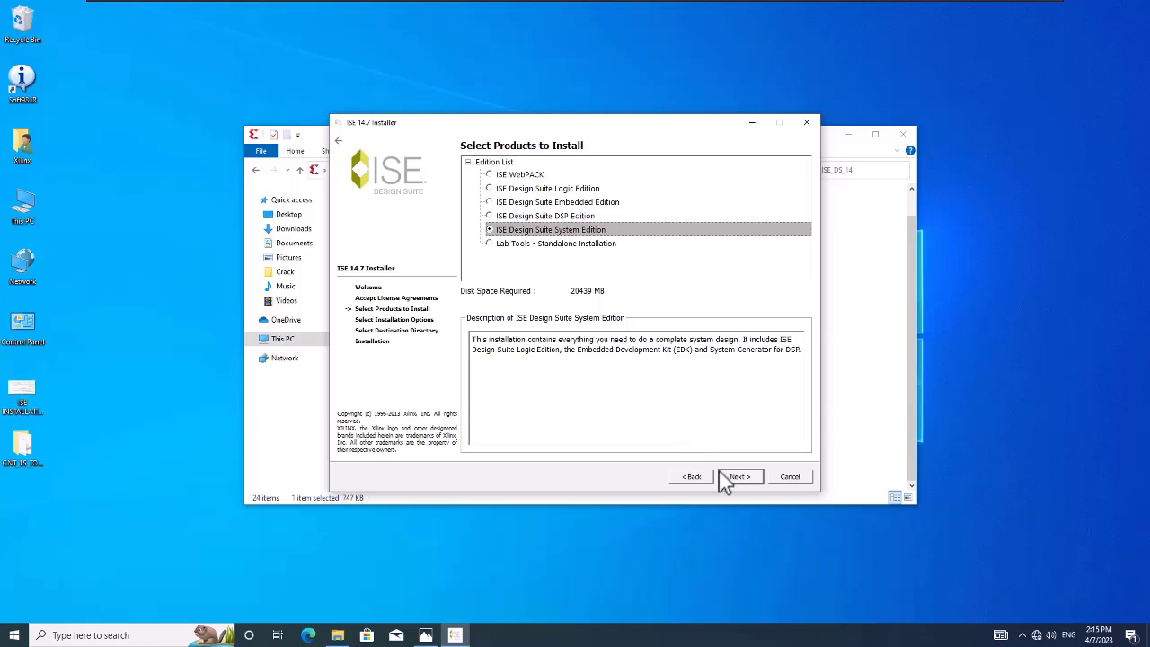
Step: Check the free disk space, and proceed with the ISE Design Suite System Edition and all installation options enabled, including WebTalk
double_click(35, 203)
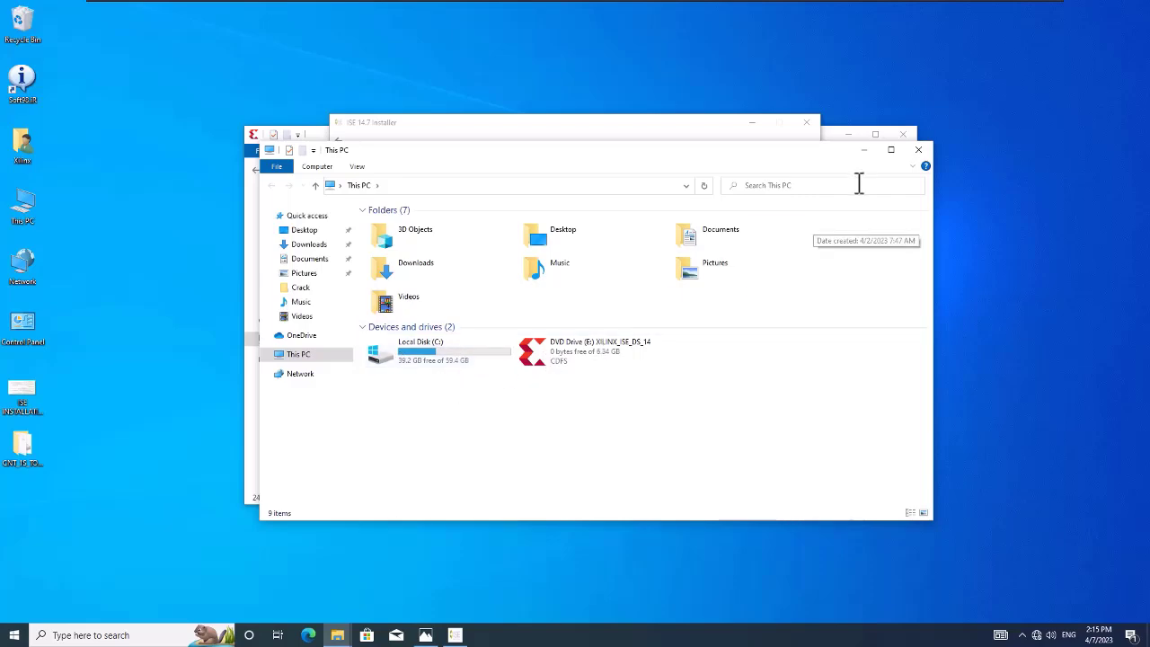
click(918, 149)
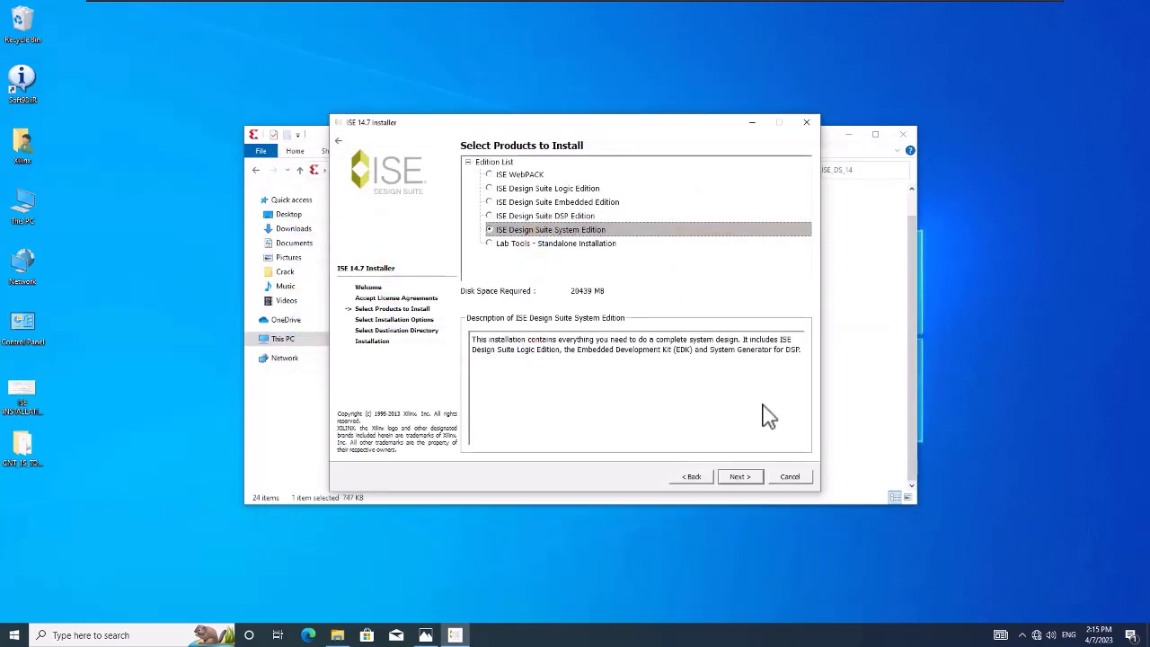
click(737, 477)
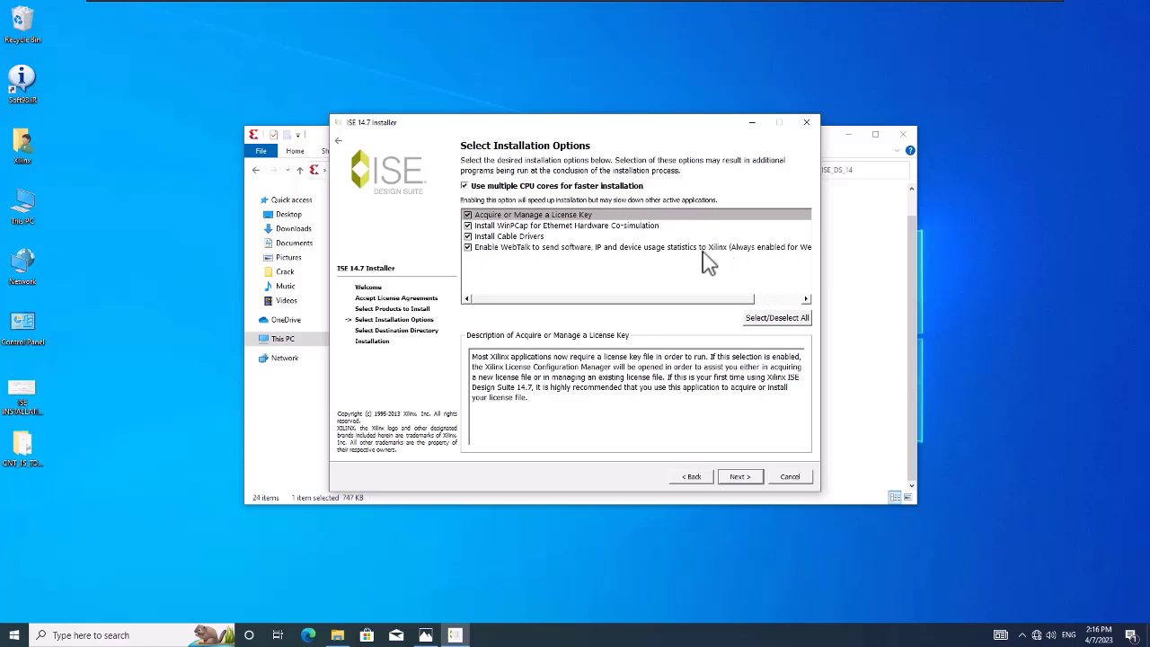
click(467, 248)
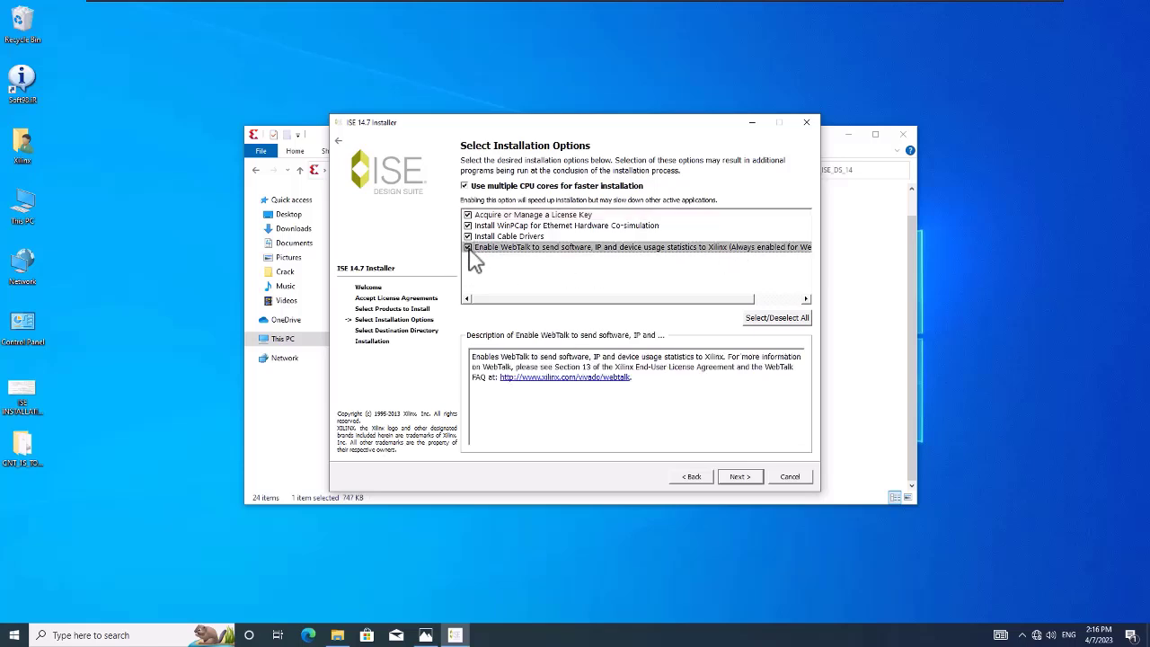
click(738, 476)
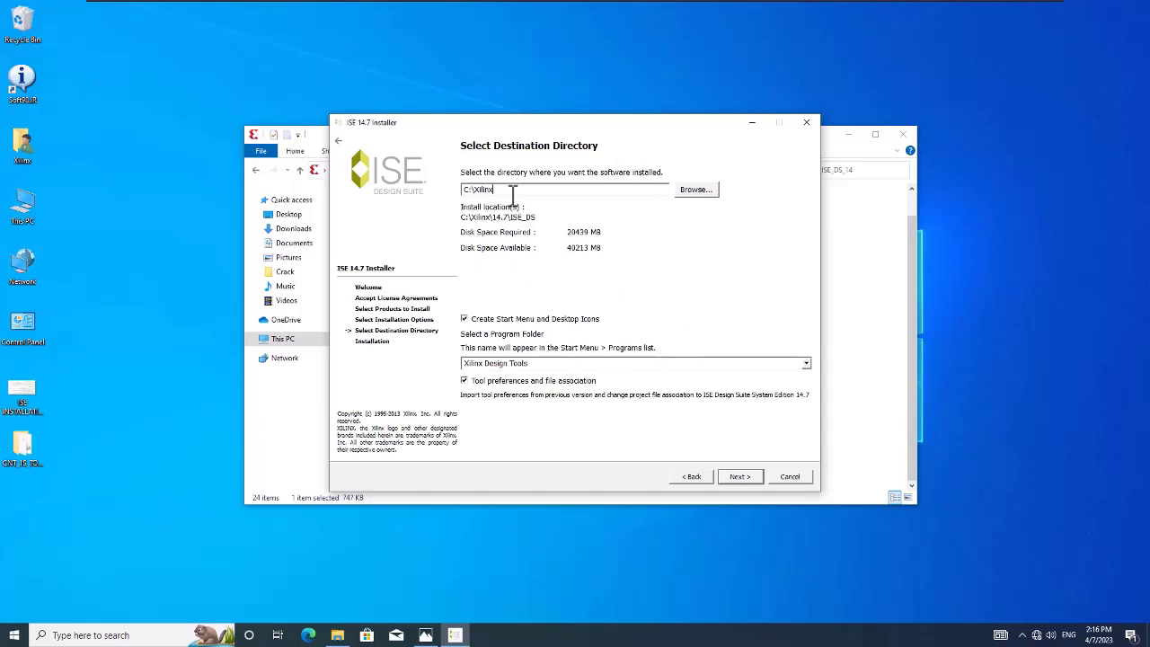
Step: Examine the destination directory path and the existing folders on Local Disk (C:)
double_click(482, 192)
click(500, 190)
click(499, 191)
double_click(37, 207)
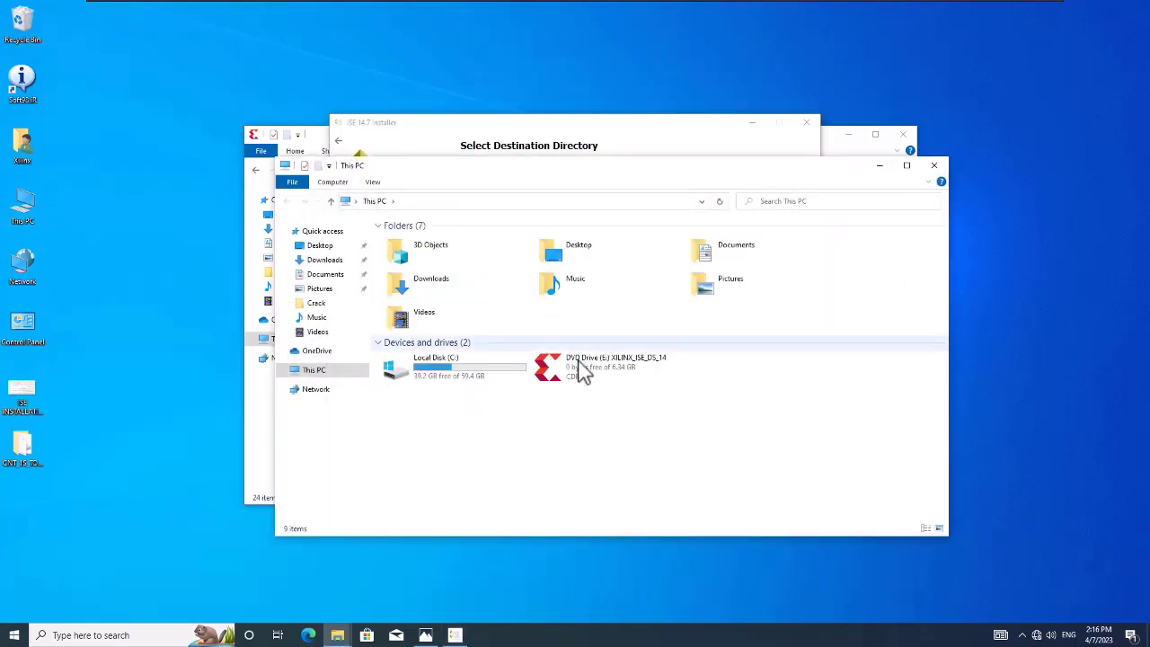
double_click(436, 376)
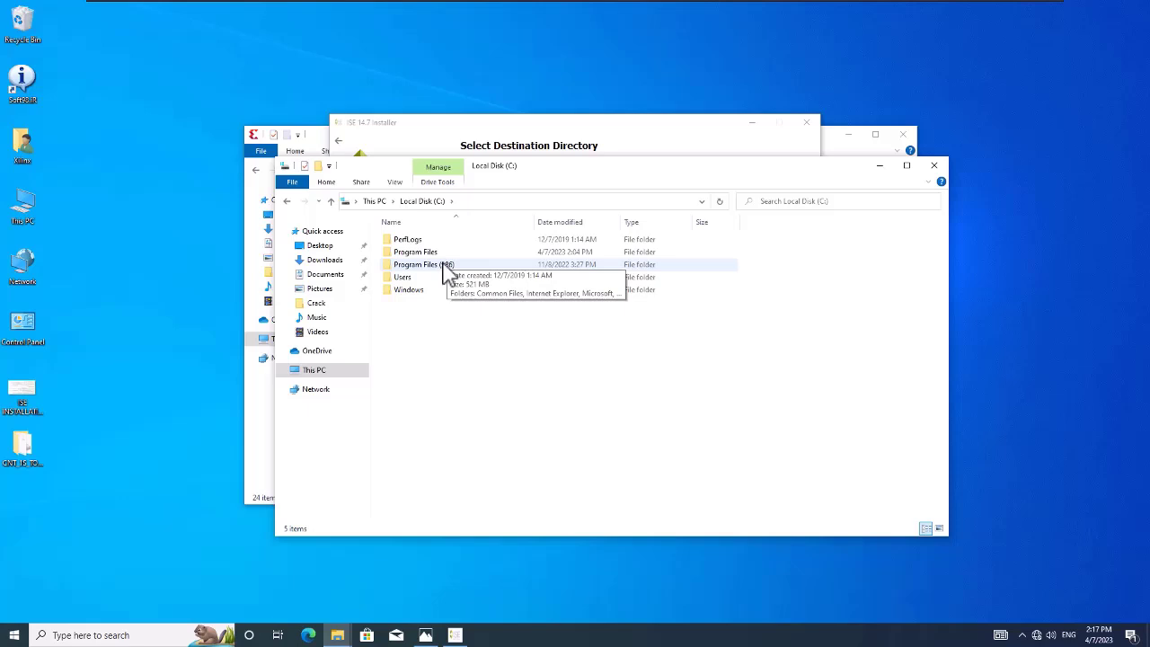
click(934, 167)
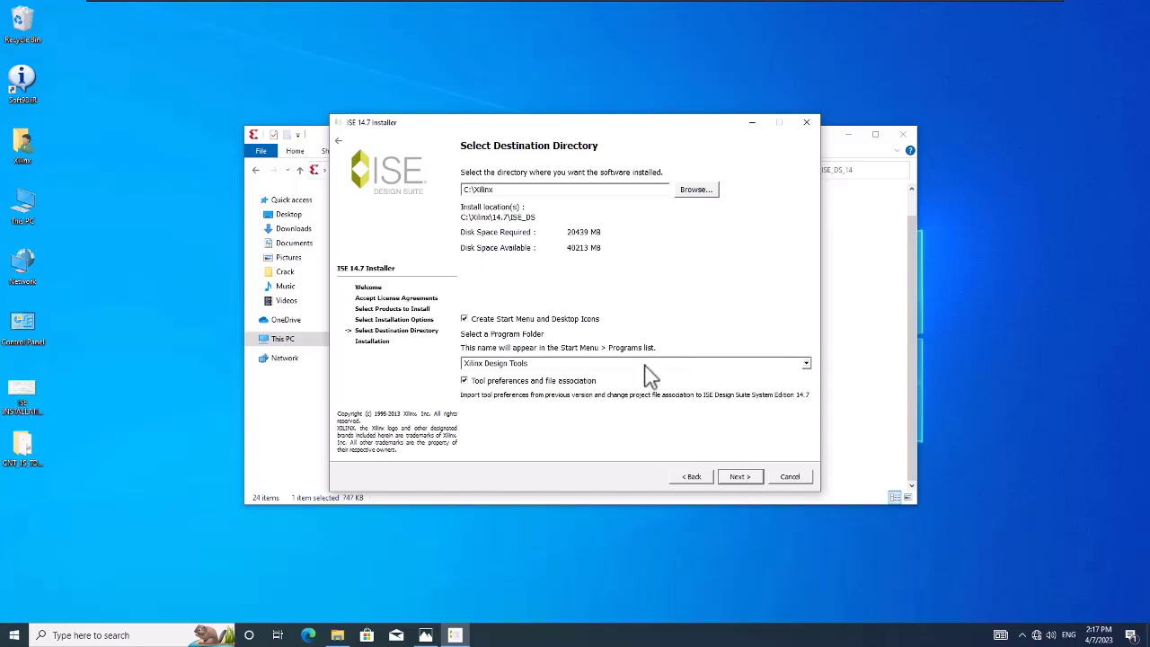
Step: Keep C:\Xilinx as the destination directory and start the installation from the options summary
drag(523, 189, 462, 190)
click(740, 478)
scroll(728, 438, down, 2)
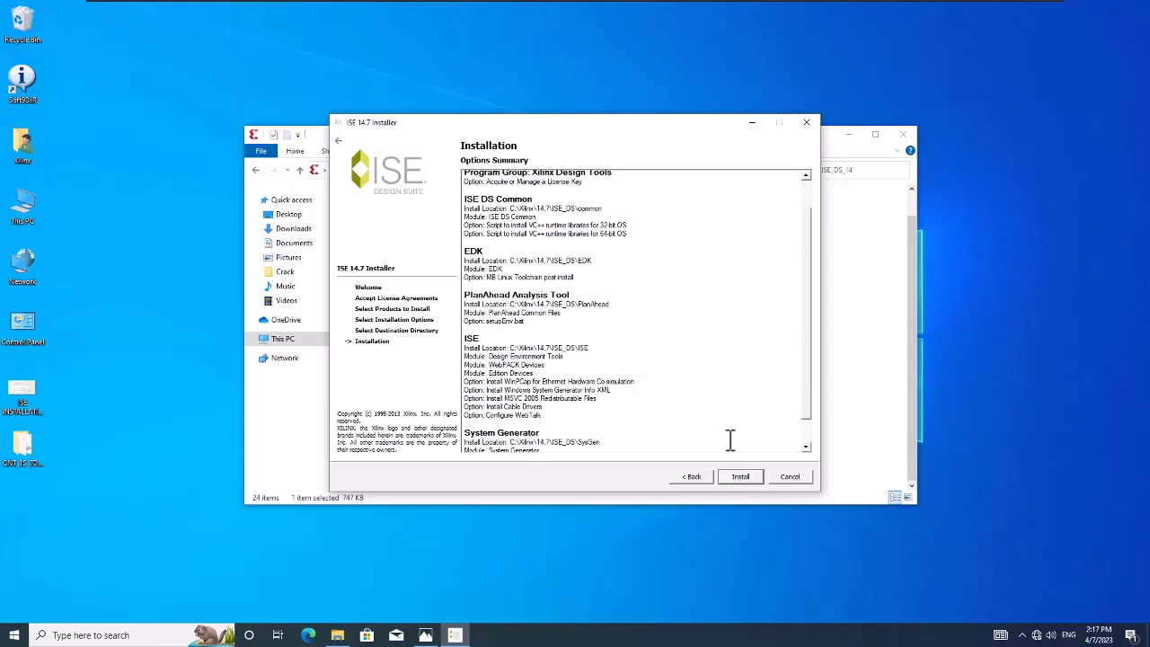
click(739, 478)
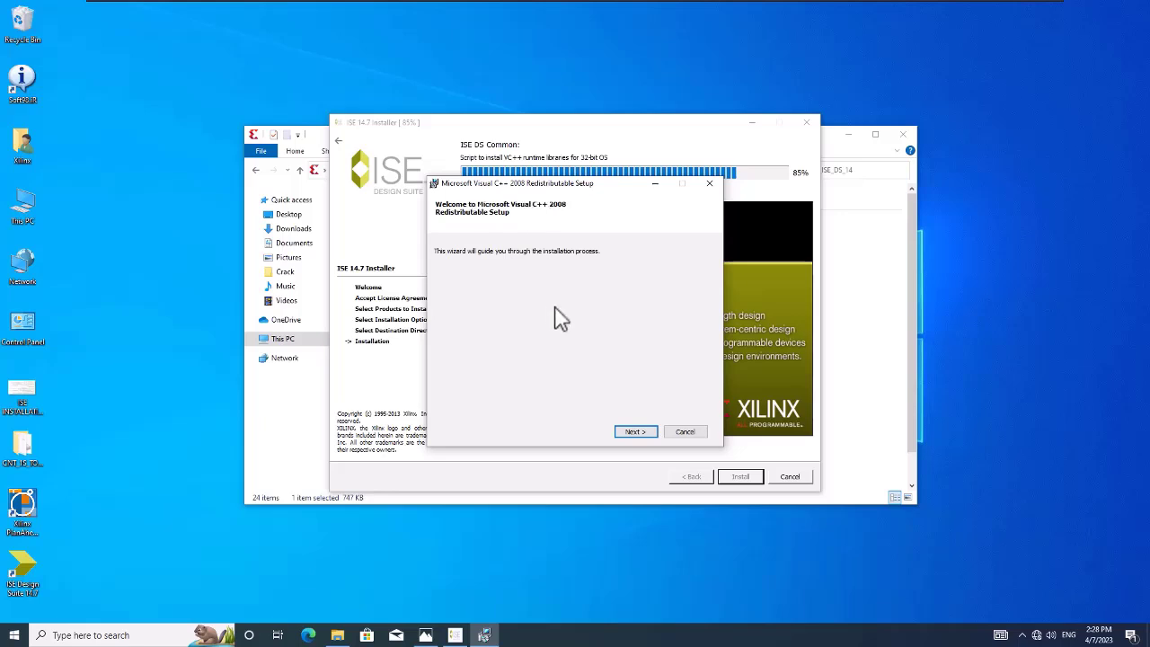
Step: Accept the license terms and install the Microsoft Visual C++ 2008 Redistributable for the 32-bit runtime libraries
click(634, 432)
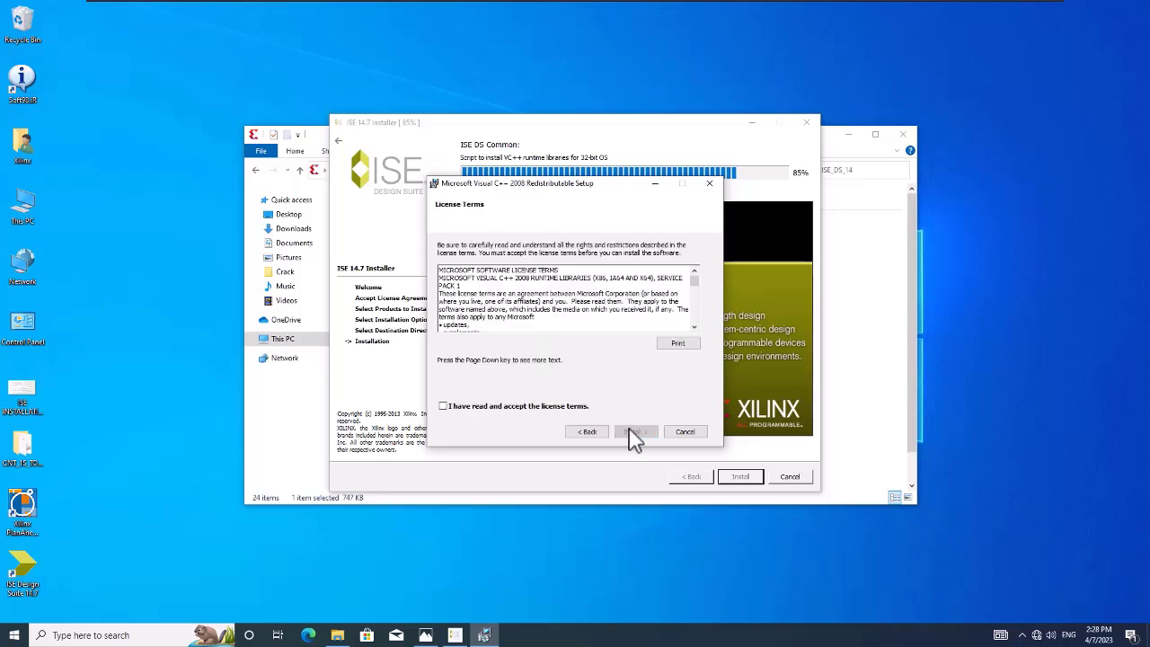
click(580, 407)
click(634, 432)
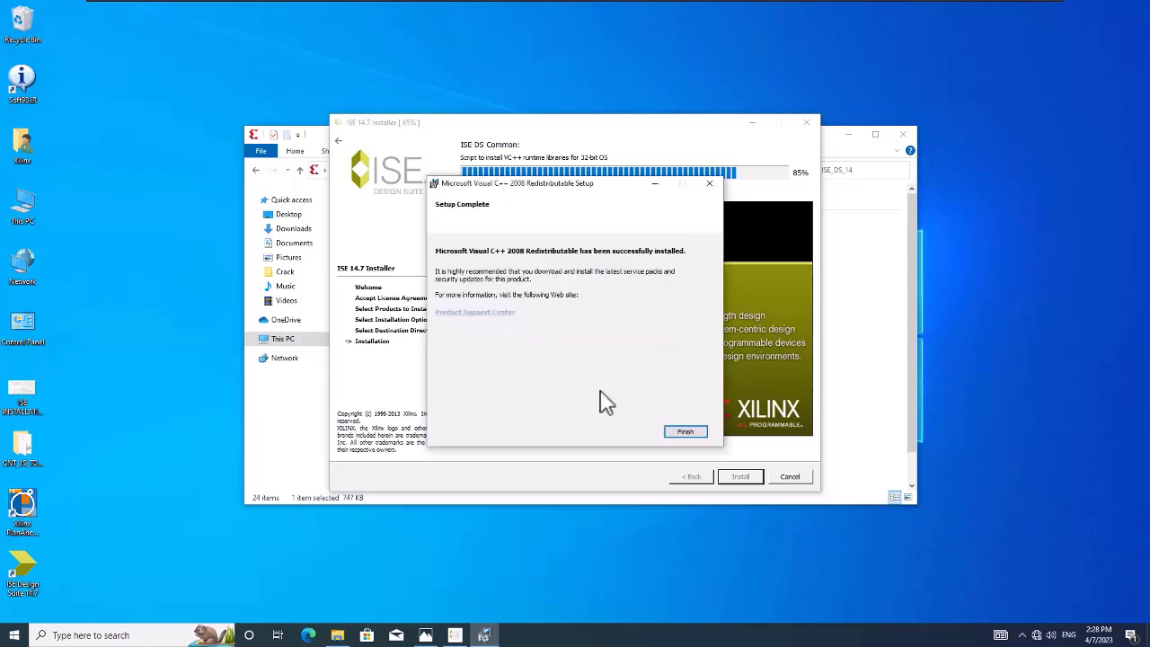
click(696, 435)
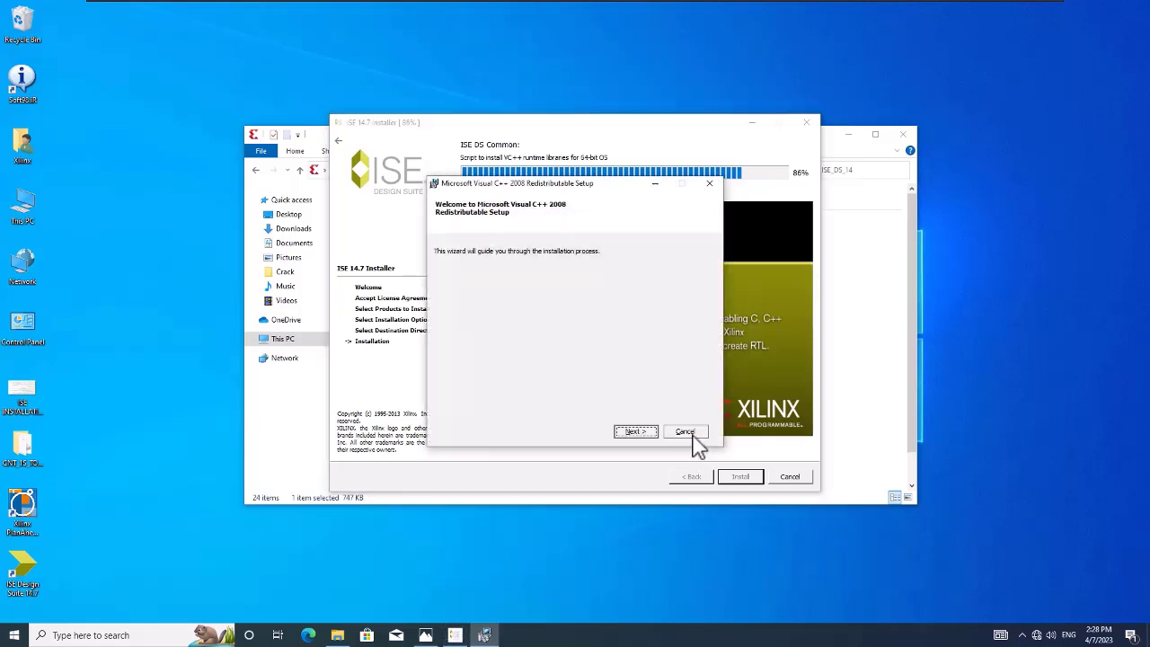
Step: Accept the license terms and install the Microsoft Visual C++ 2008 Redistributable for the 64-bit runtime libraries
click(638, 433)
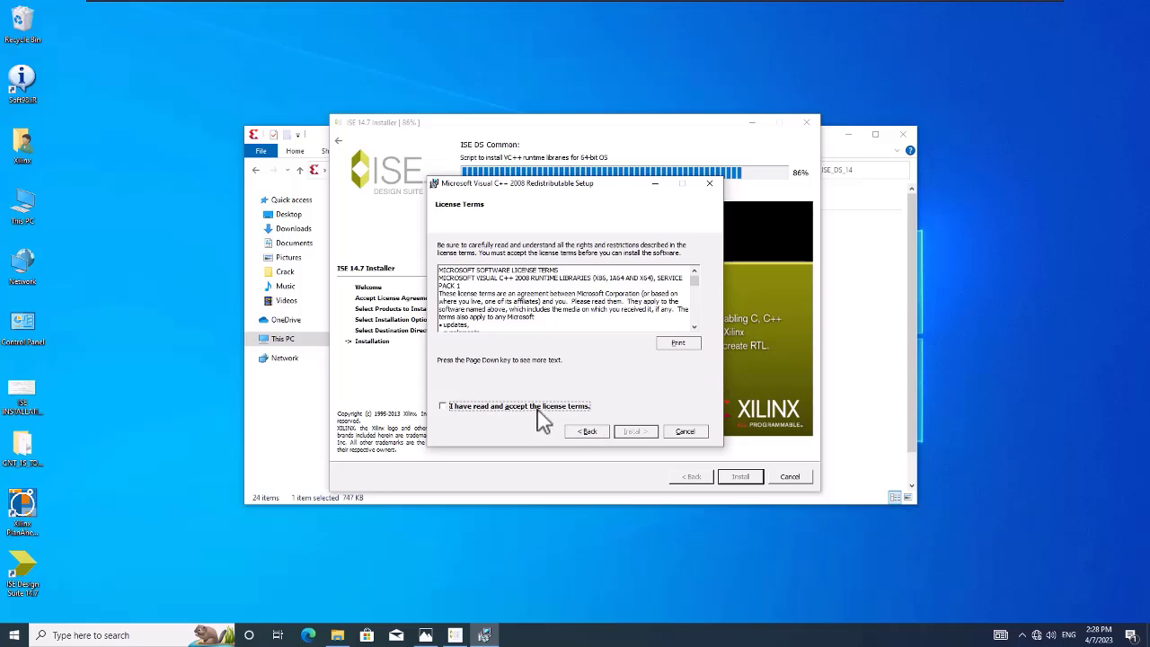
click(537, 407)
click(632, 434)
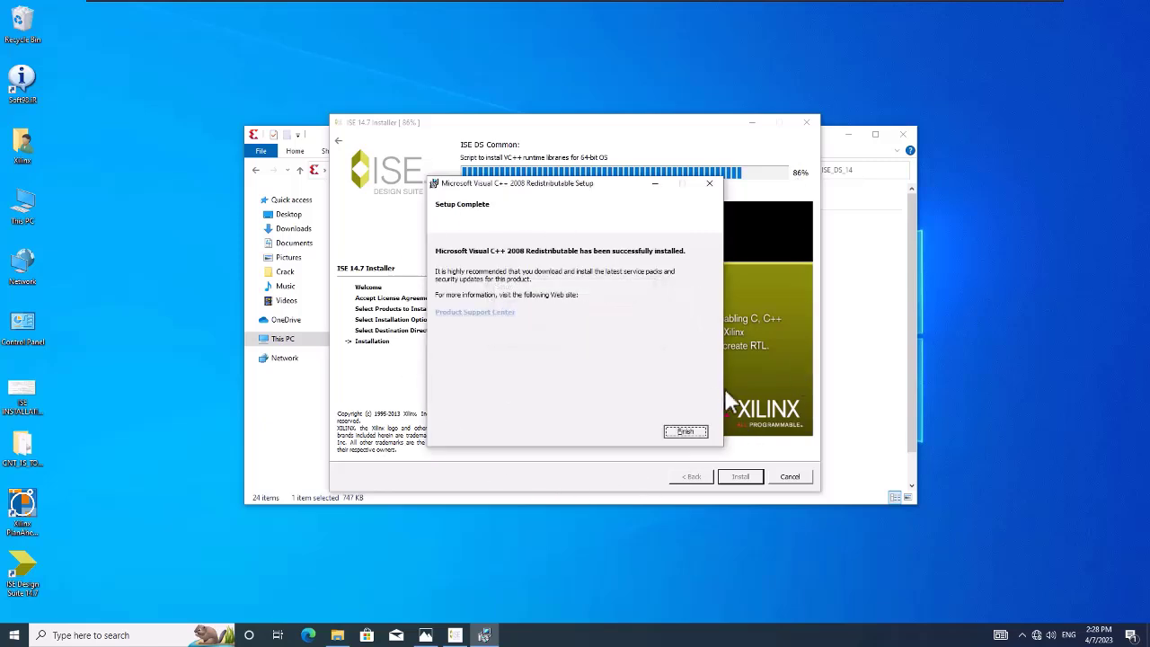
click(691, 433)
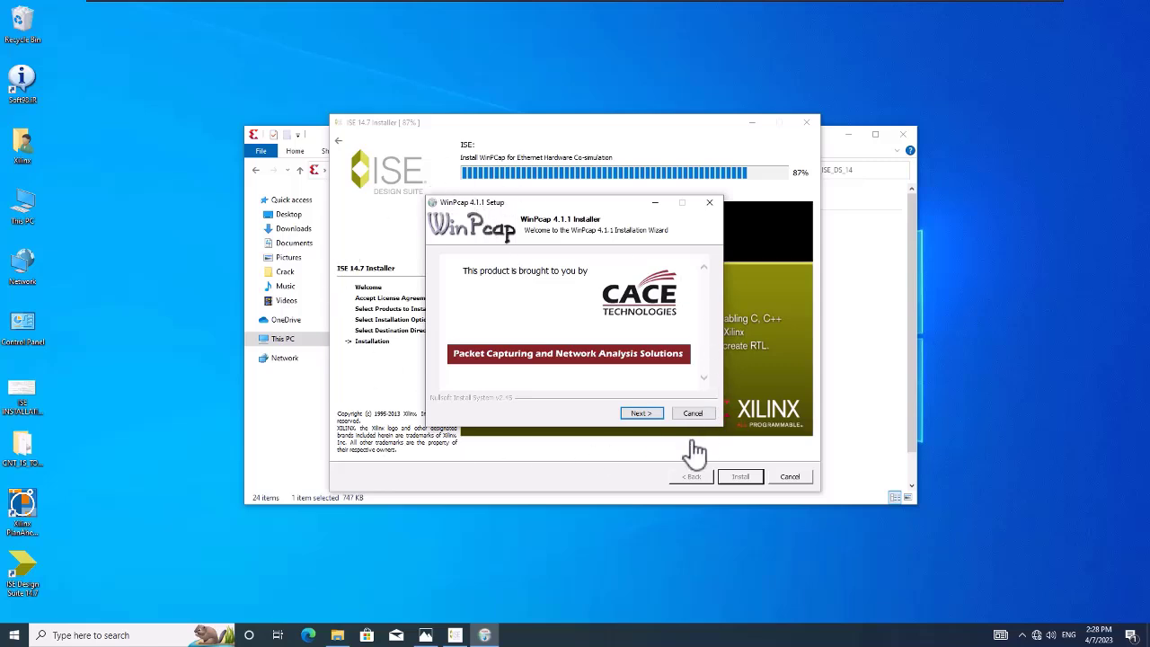
Step: Accept the WinPcap 4.1.1 license agreement, install WinPcap and finish its setup wizard
click(652, 418)
click(652, 418)
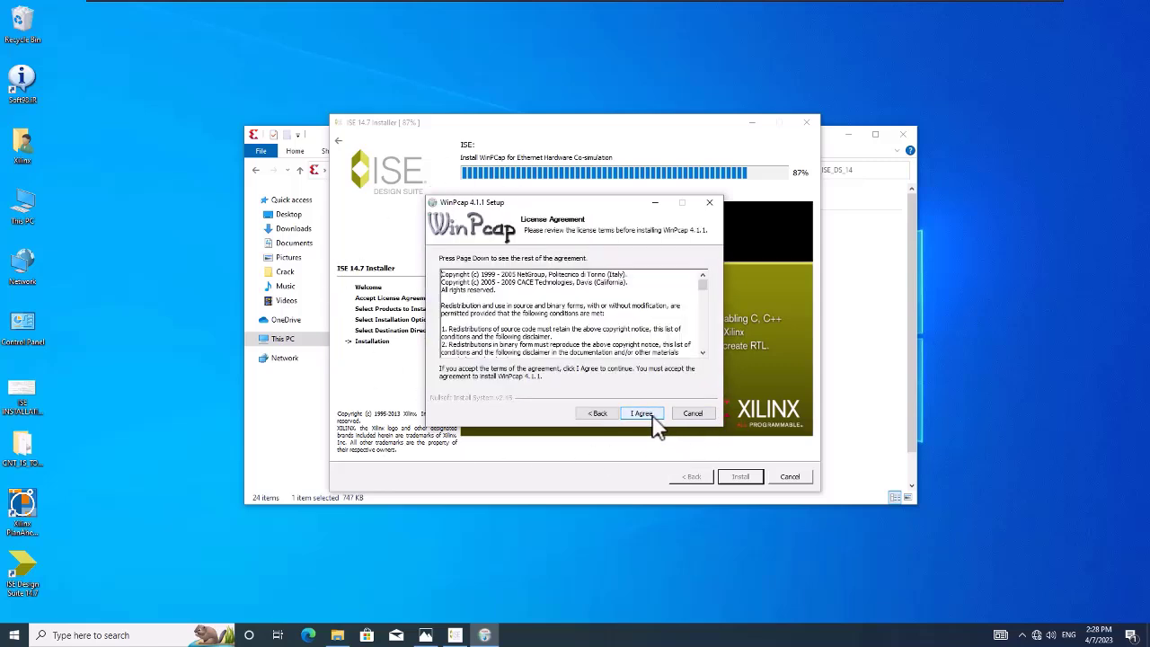
click(652, 418)
click(641, 414)
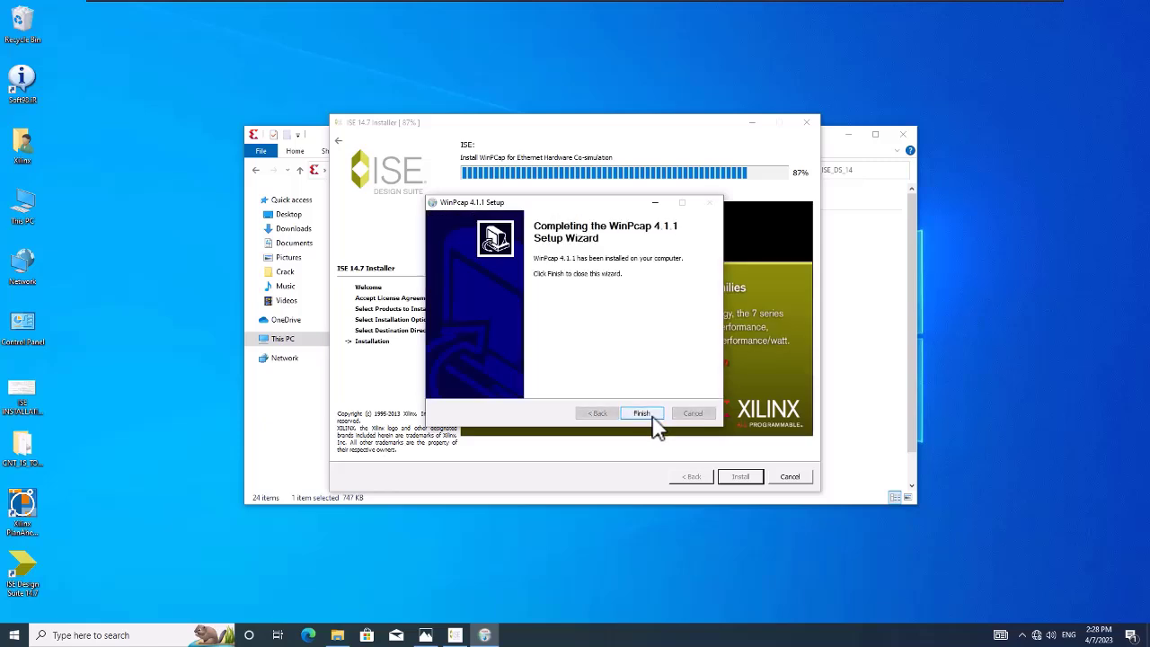
click(653, 416)
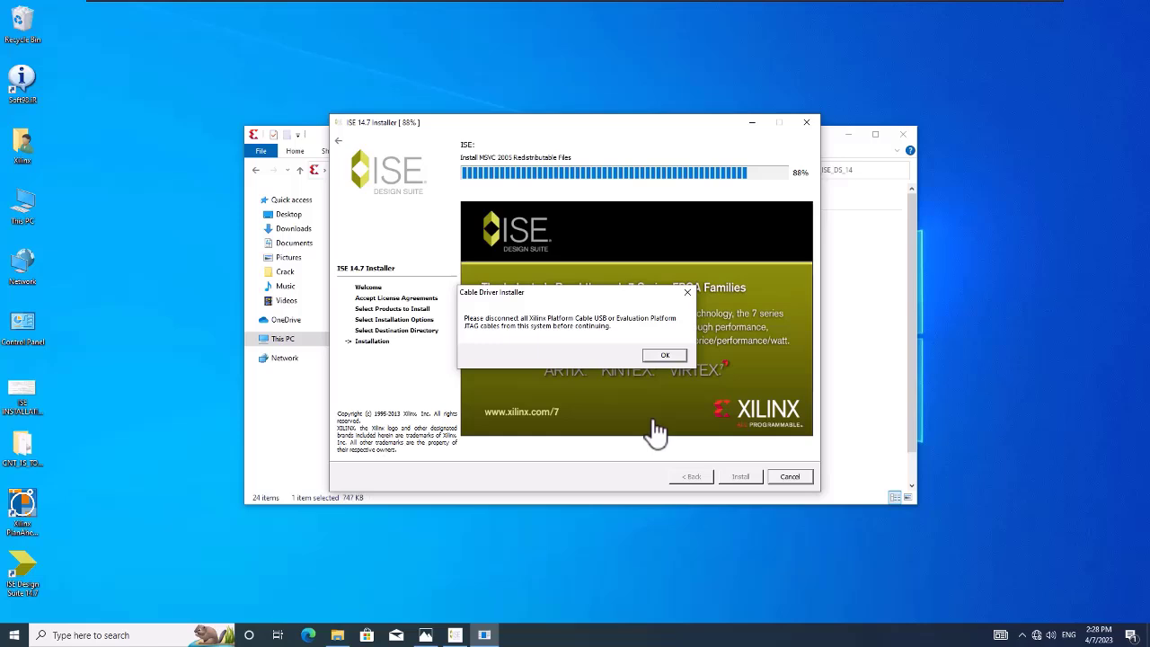
Step: Acknowledge the cable disconnection notice and install the Jungo and Xilinx device software for the cable drivers
click(663, 355)
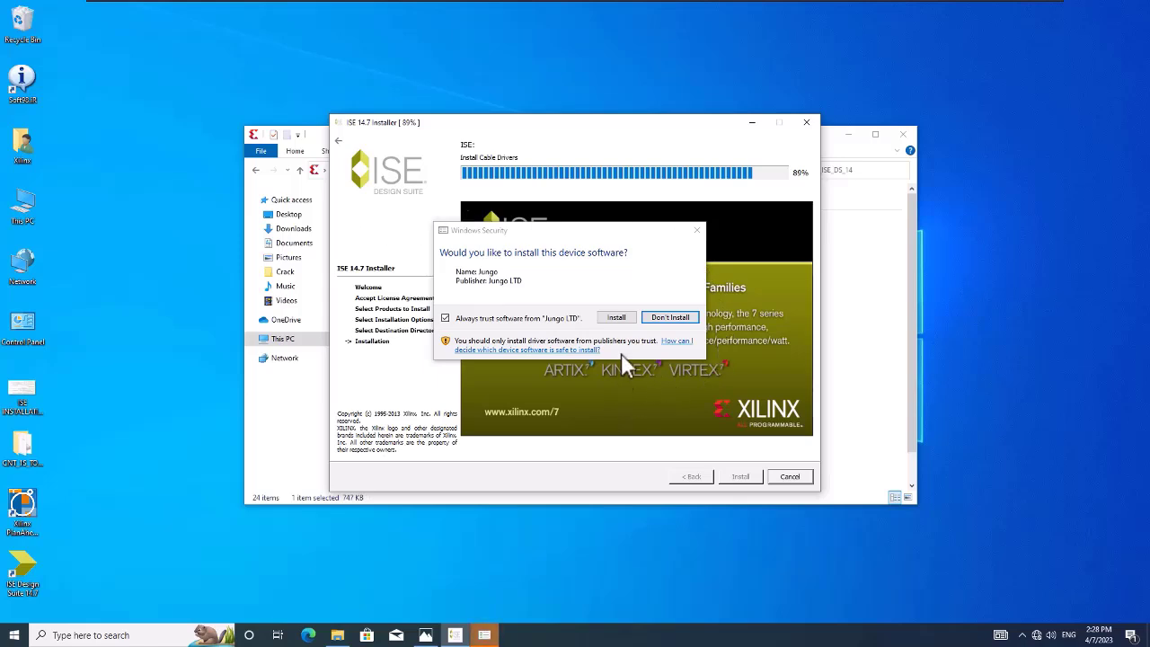
click(617, 318)
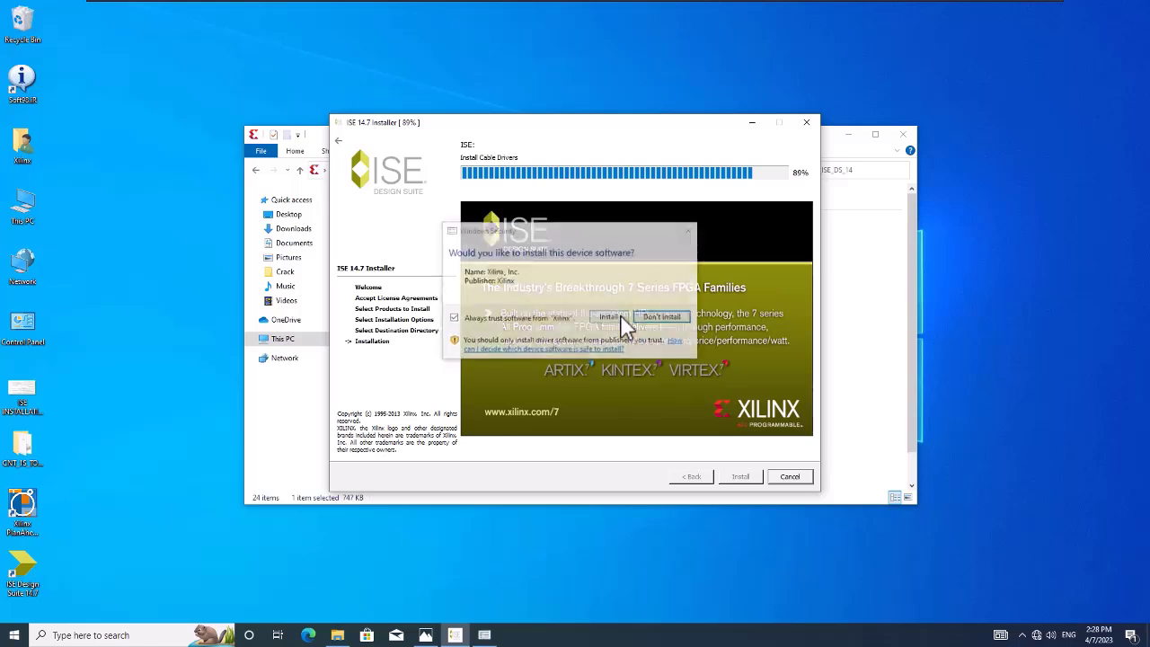
click(617, 320)
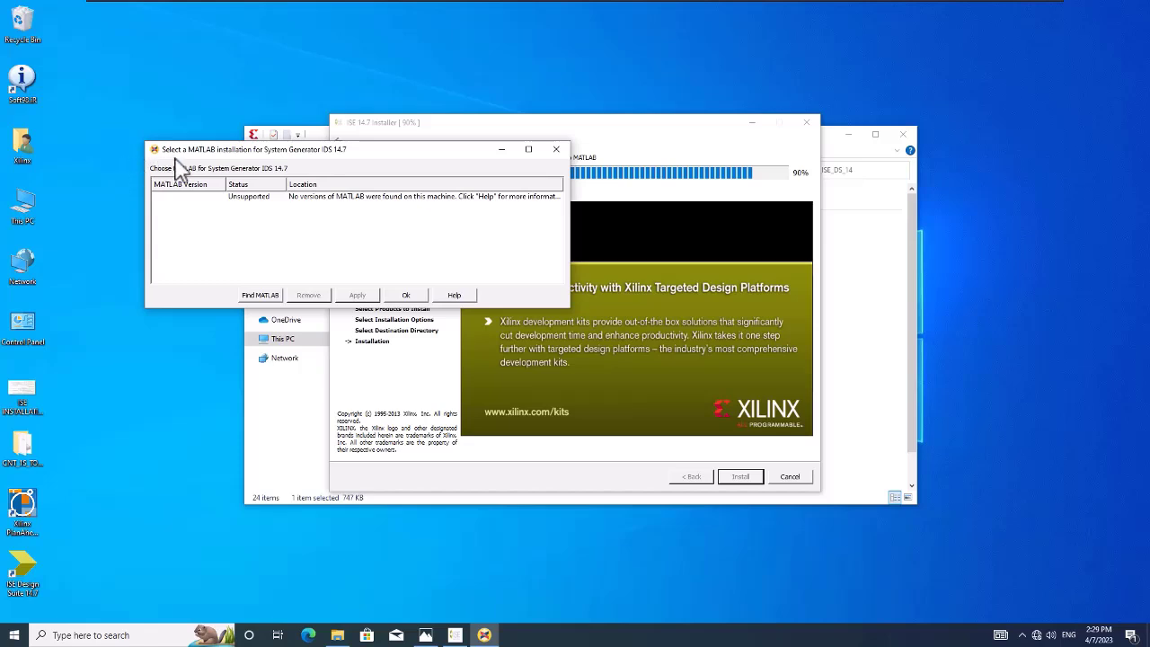
Step: Dismiss the System Generator MATLAB selection without choosing a version and finish the ISE 14.7 installer
drag(300, 156, 269, 250)
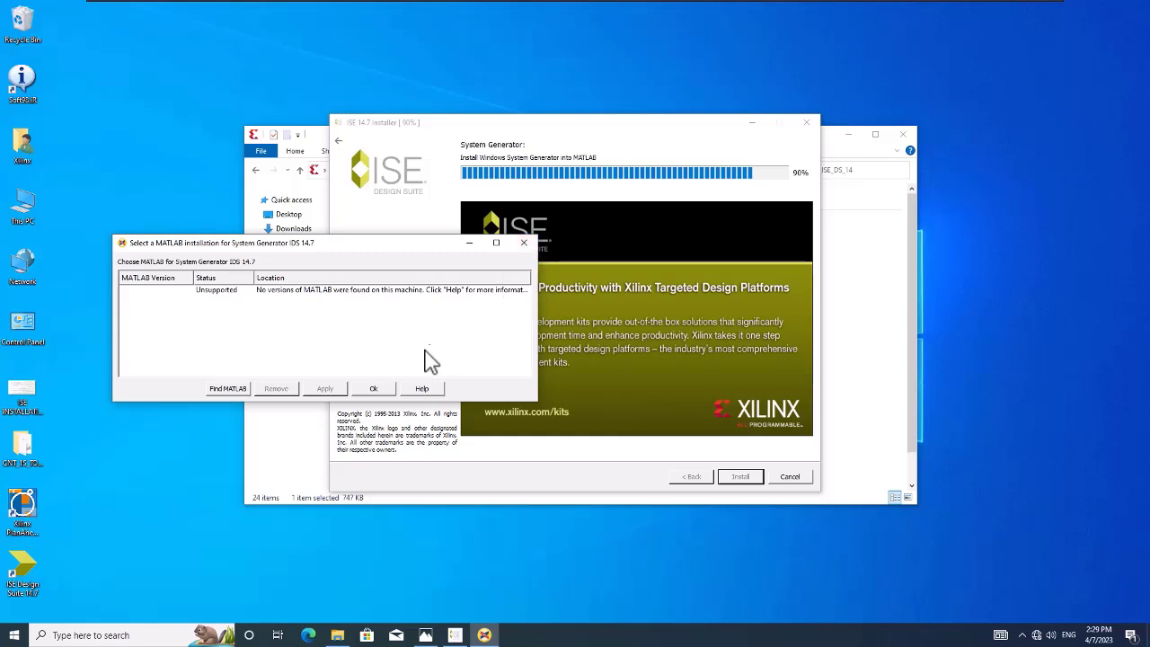
click(522, 244)
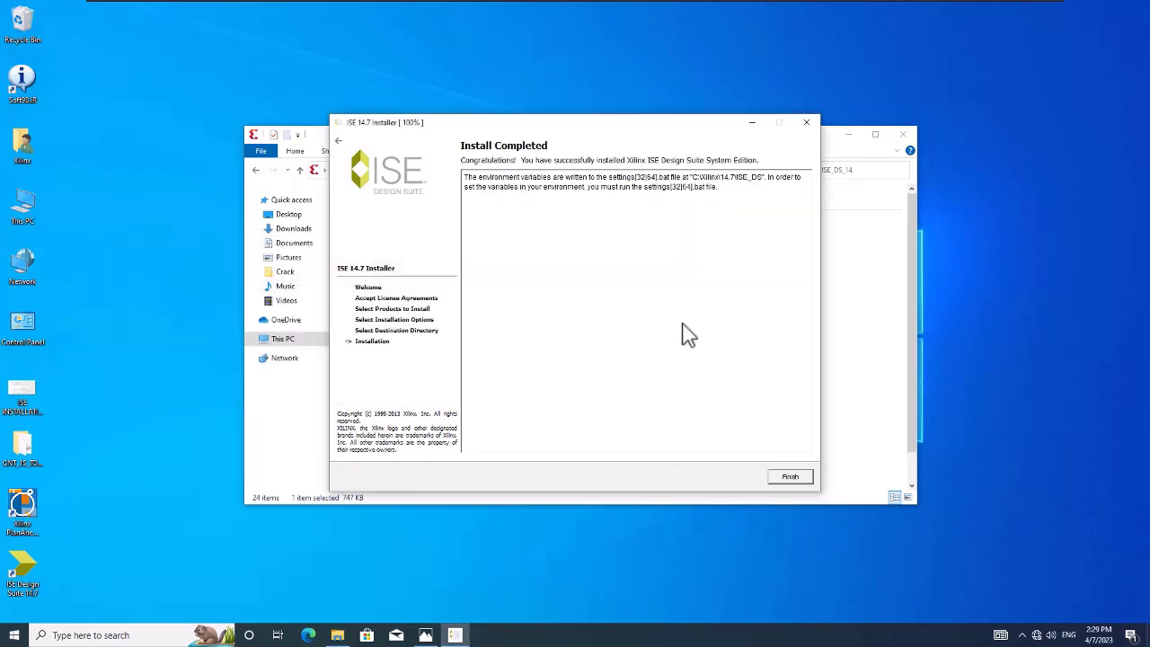
click(790, 478)
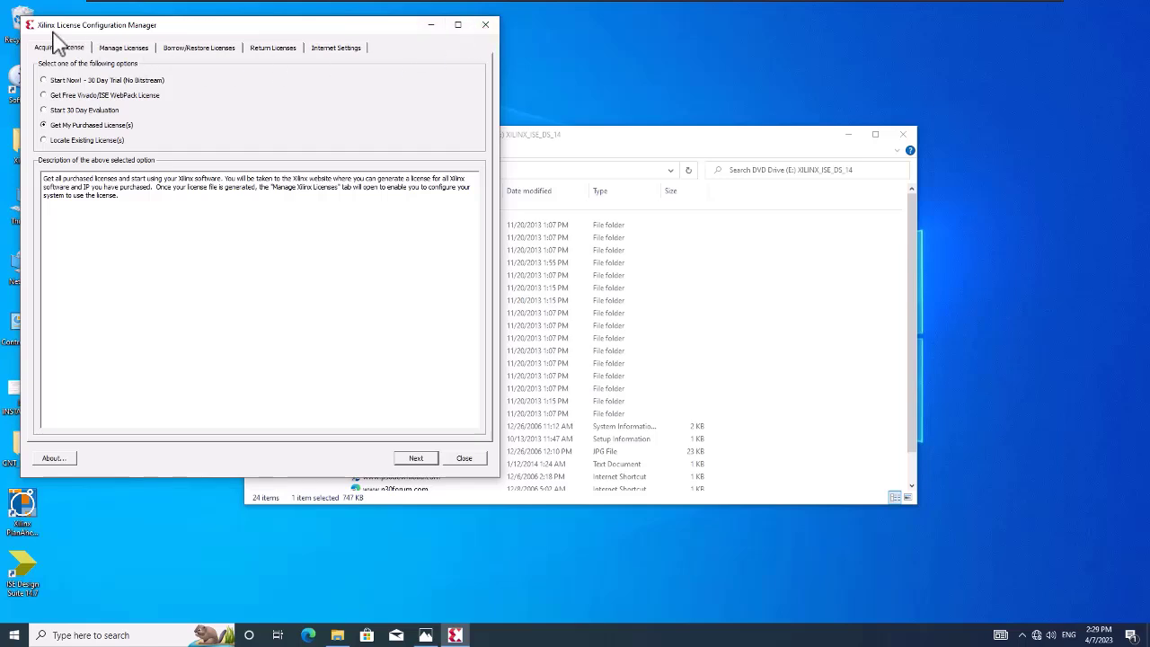
Step: Close the License Configuration Manager and the installation disc's folder window, and launch ISE Design Suite 14.7
click(489, 25)
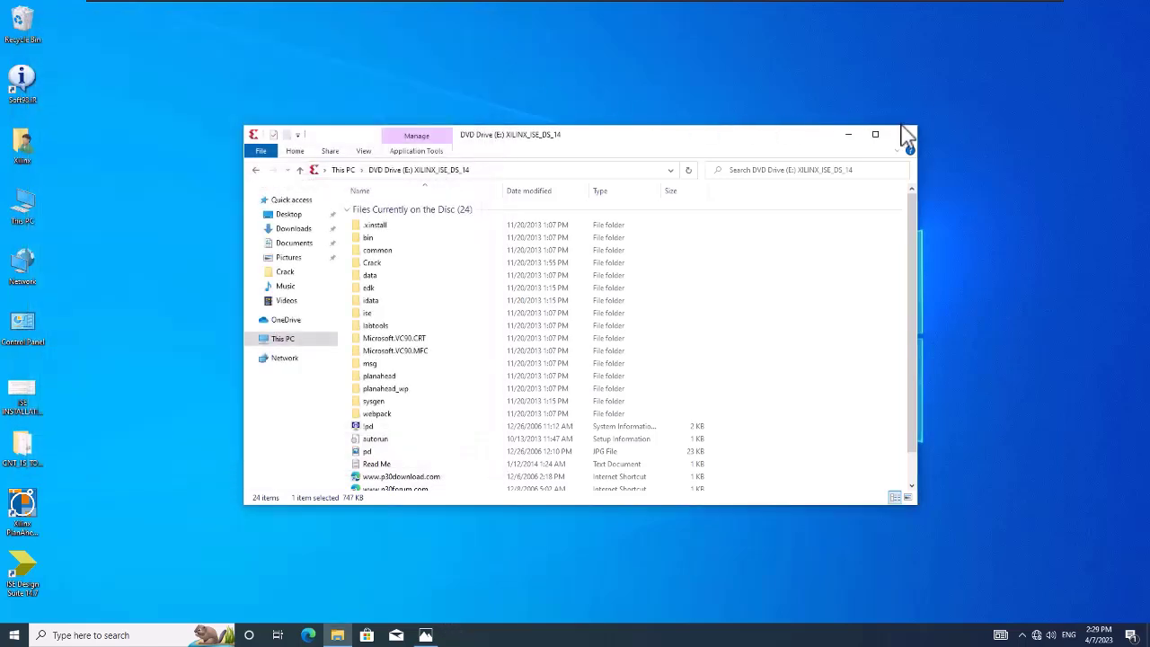
click(903, 137)
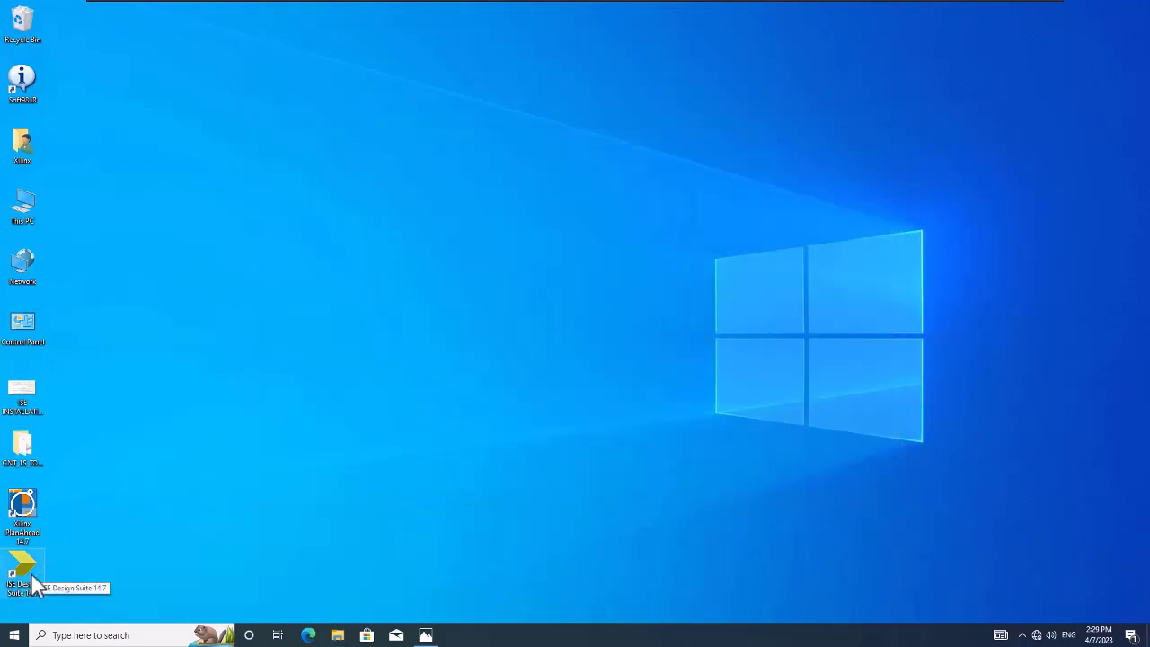
click(32, 575)
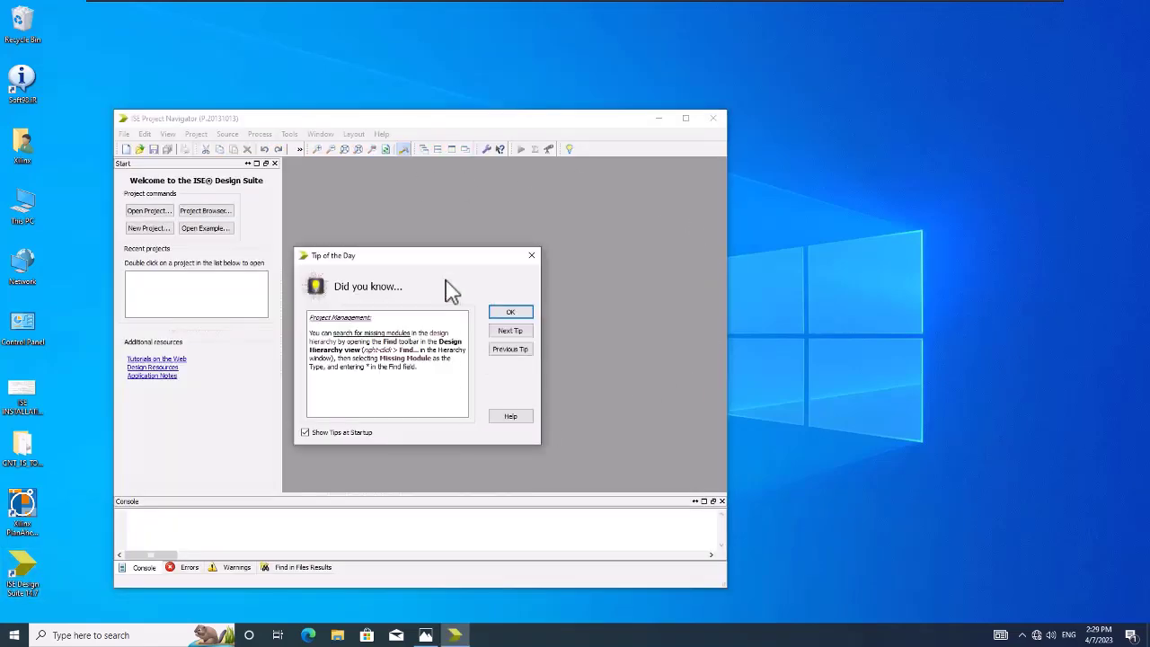
Step: Acknowledge the license error, view the license list in the Xilinx License Configuration Manager and close the manager
drag(446, 259, 798, 193)
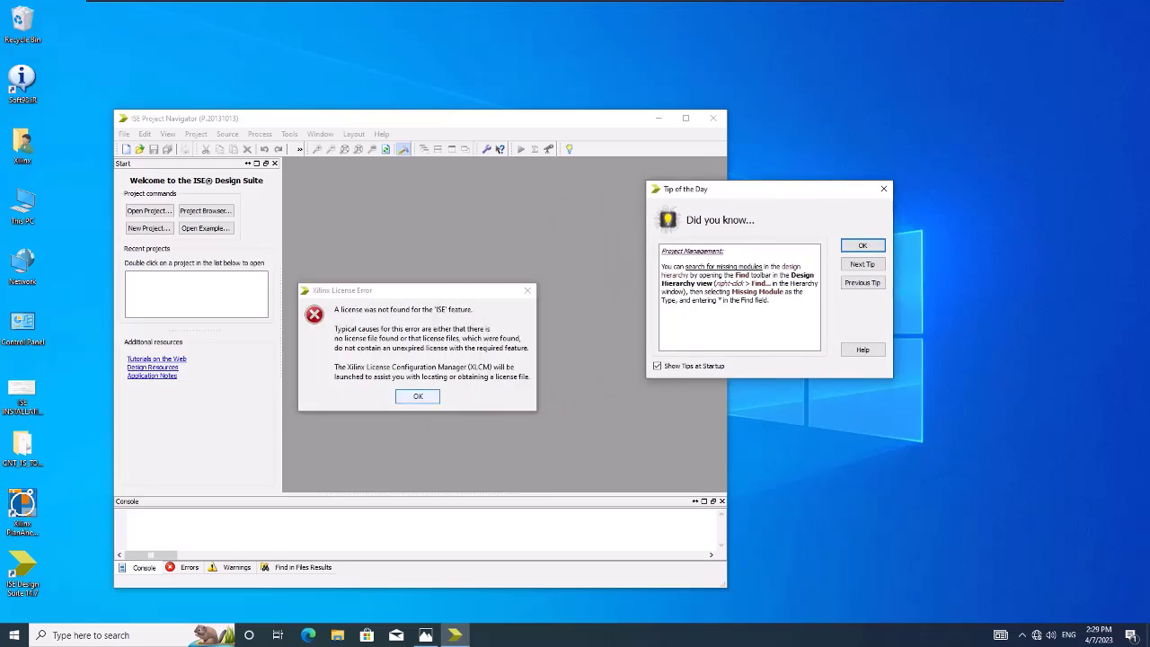
click(418, 396)
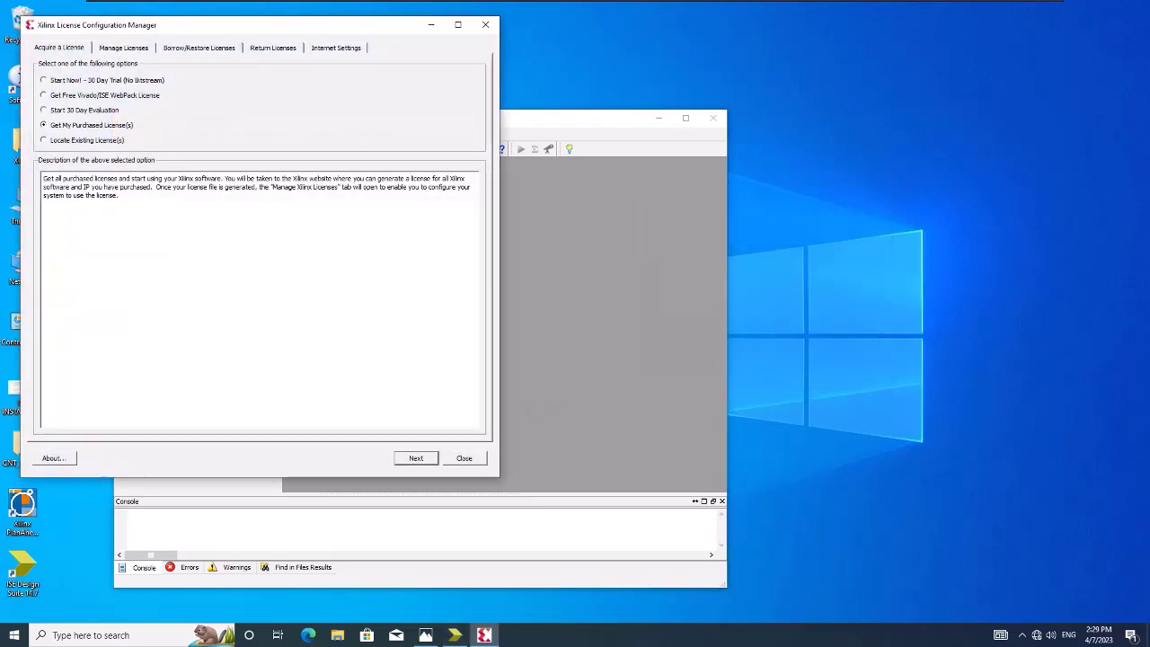
click(123, 47)
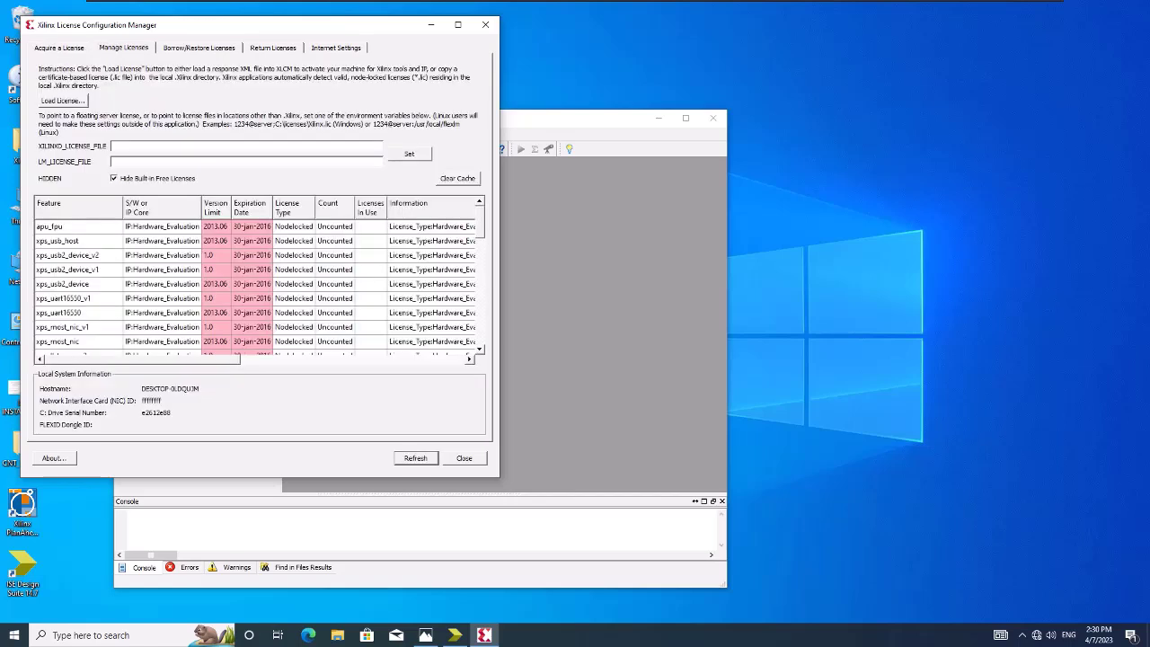
click(464, 458)
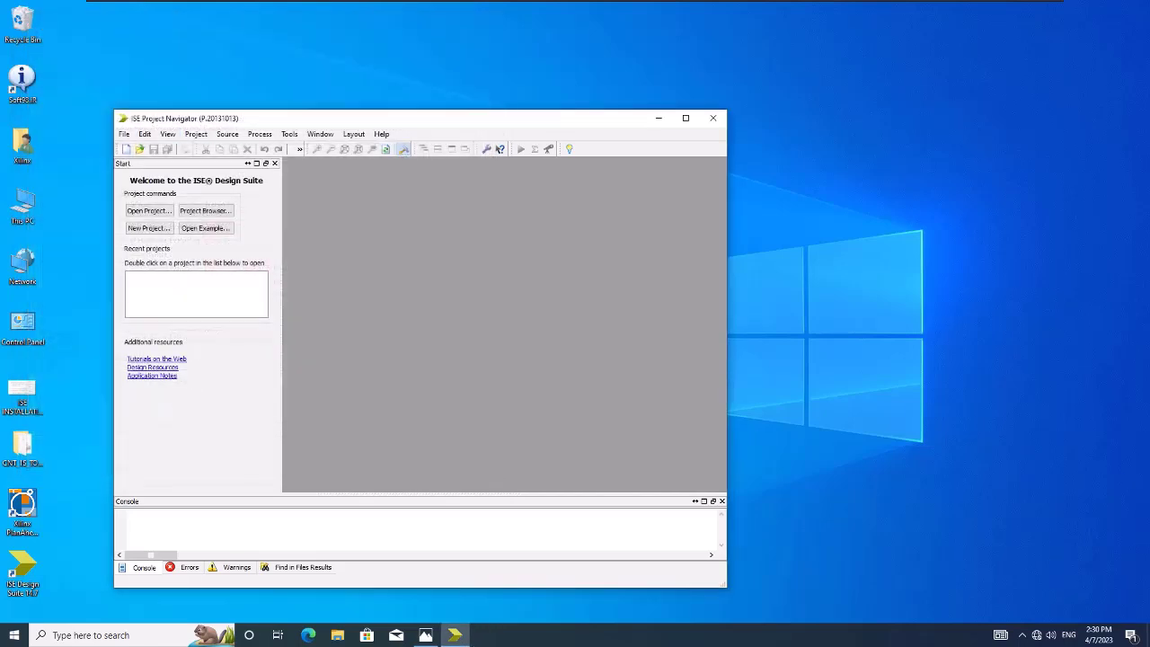
key(Left)
key(Down)
key(Right)
key(Right)
key(Right)
key(Right)
key(Right)
key(Right)
key(Right)
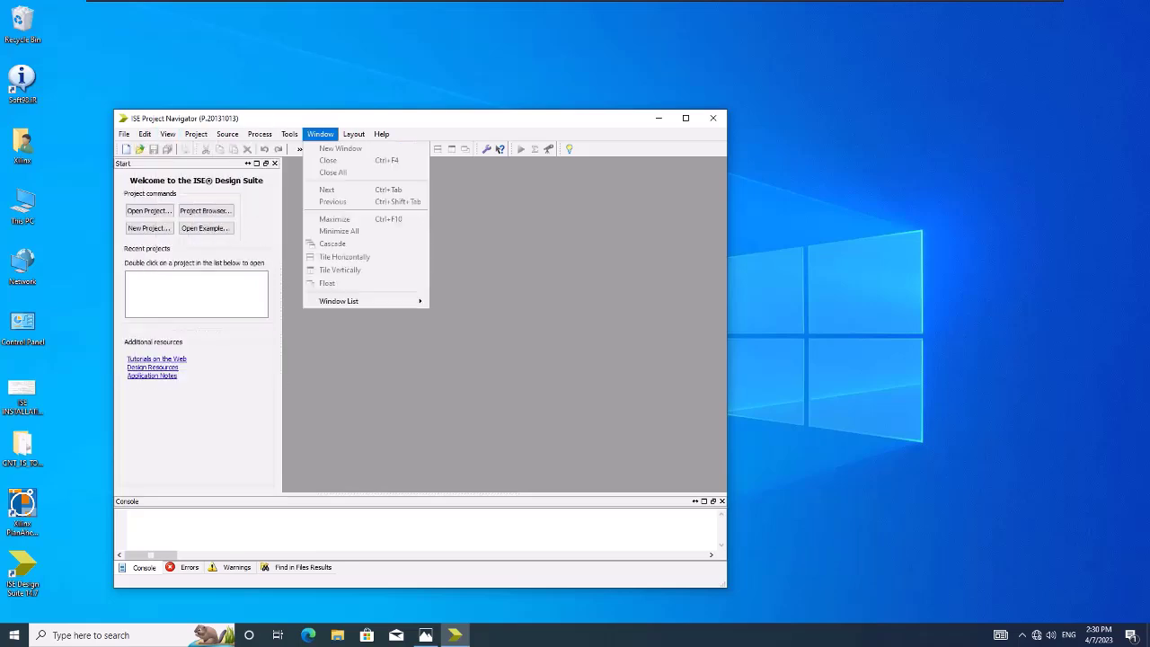
key(Escape)
key(Escape)
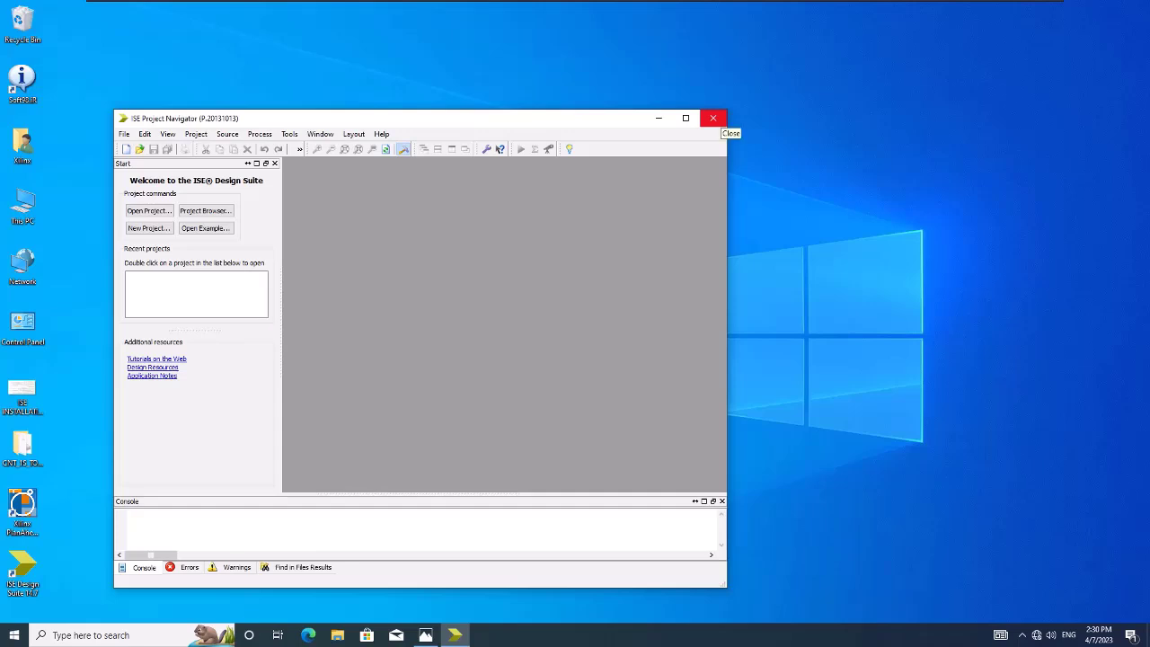
Step: Close ISE Project Navigator and open the ISE INSTALLATION instructions image from the desktop
click(714, 120)
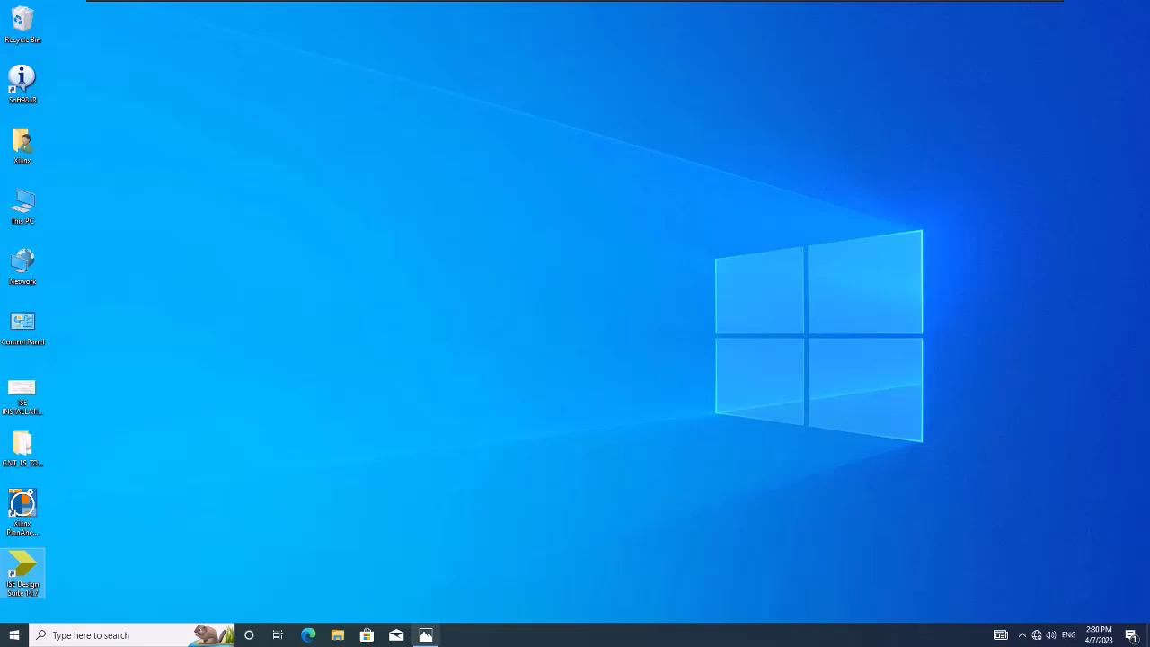
click(21, 393)
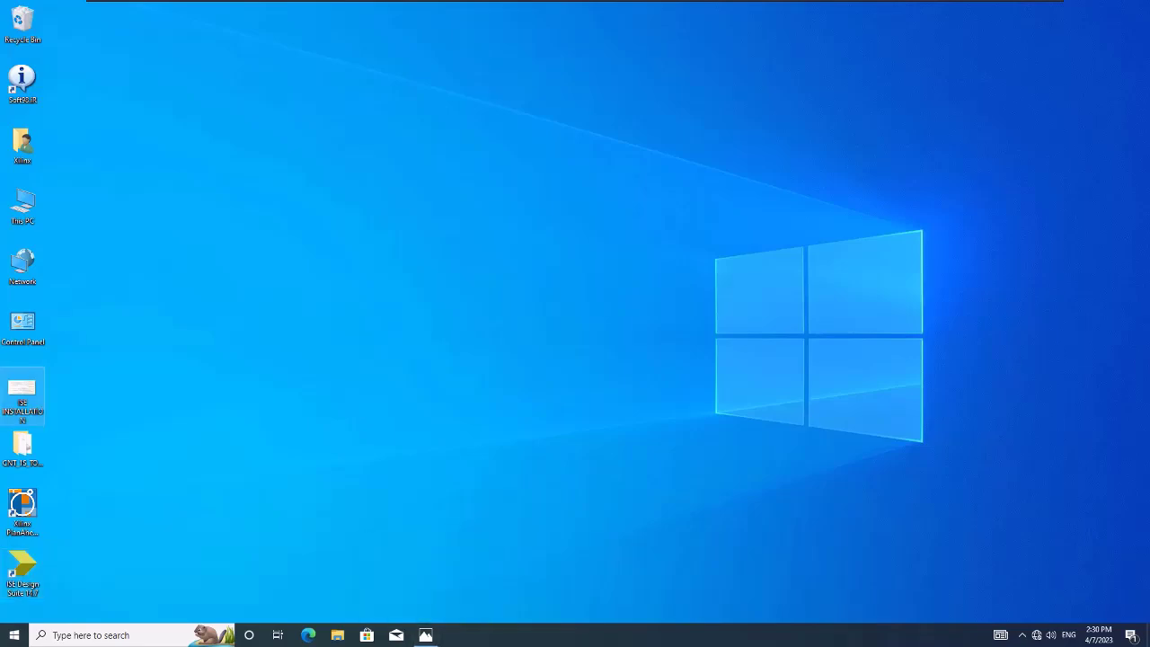
double_click(21, 393)
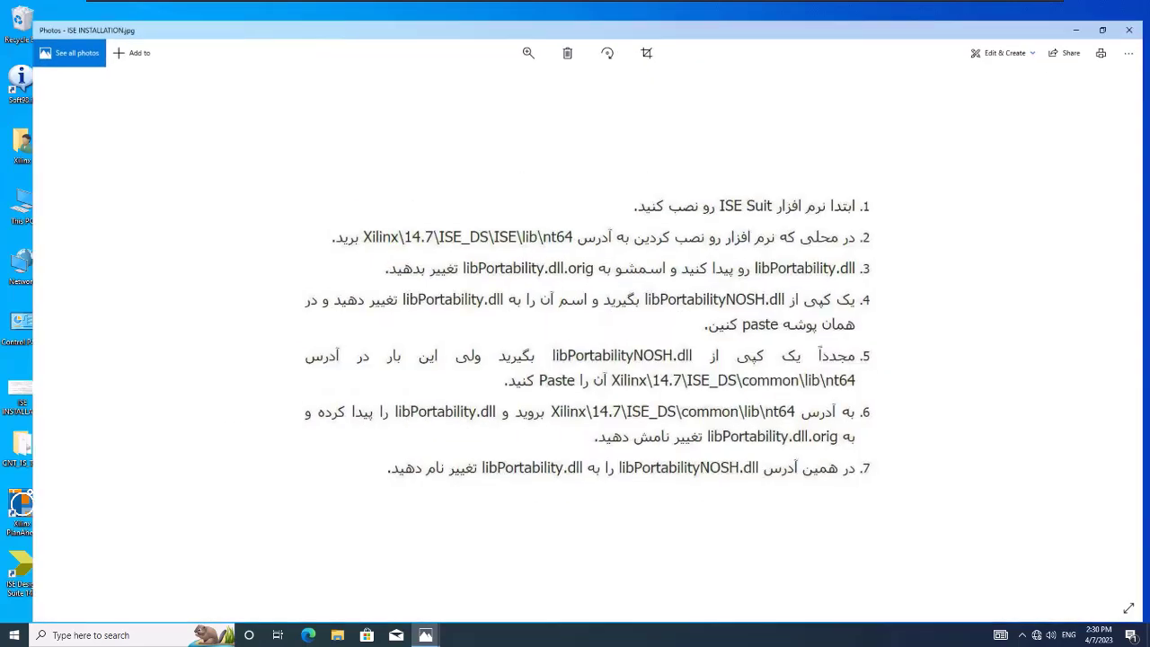
click(754, 67)
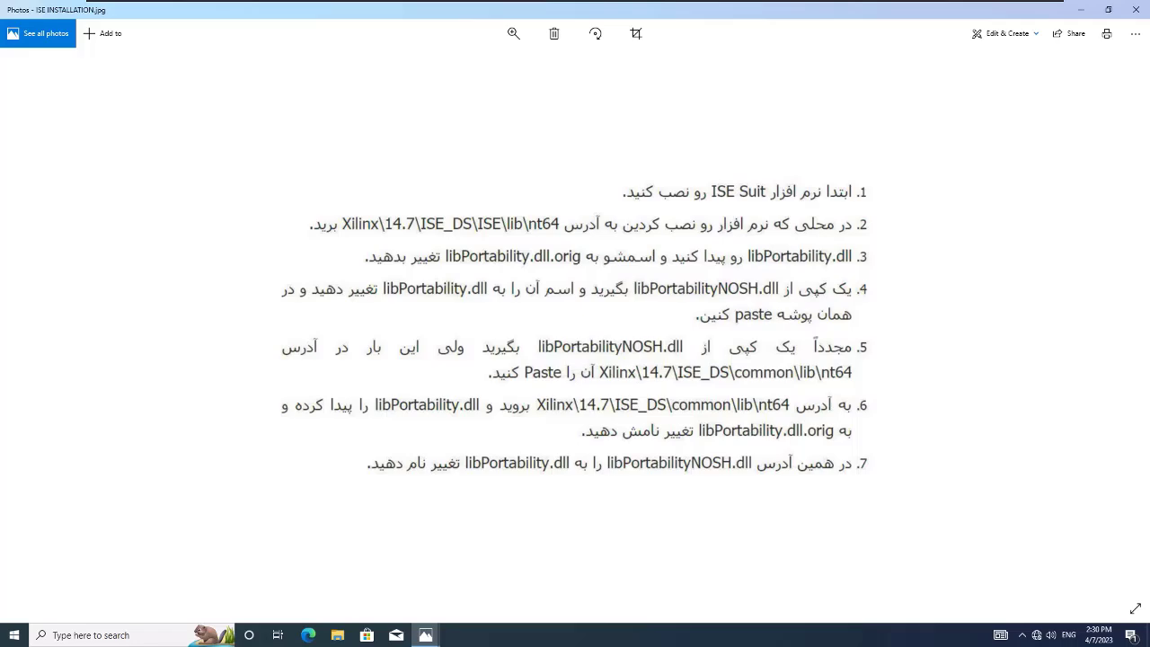
Step: Move the instructions image aside and open the folder C:\Xilinx\14.7\ISE_DS in File Explorer
drag(513, 9, 877, 45)
double_click(22, 205)
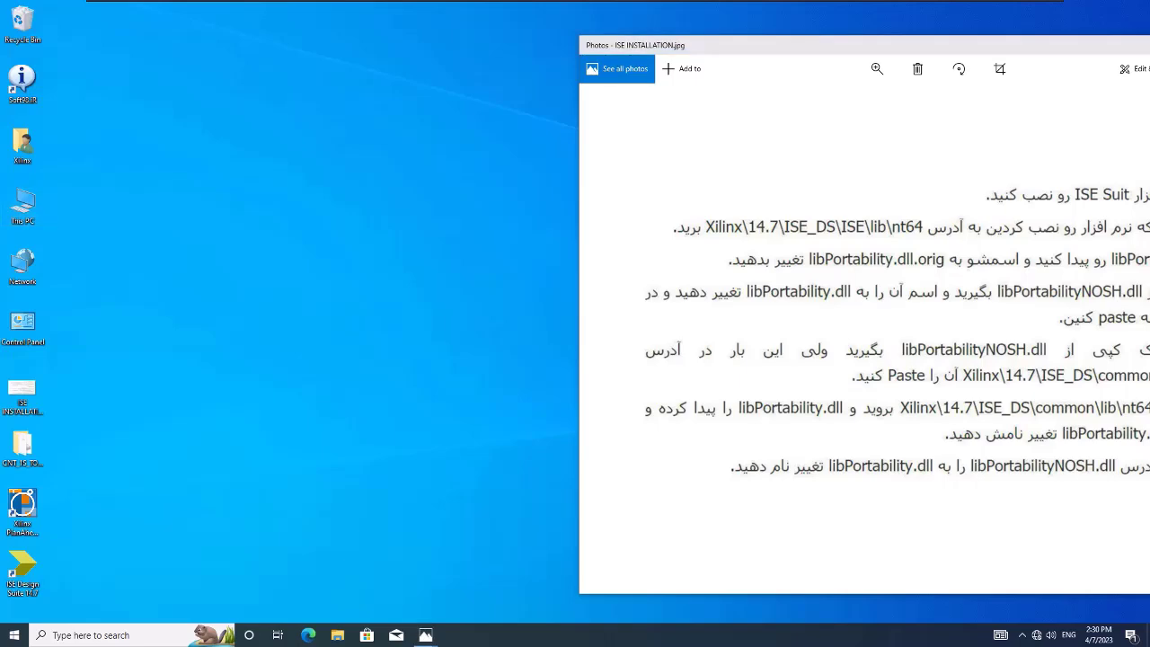
drag(764, 134, 528, 57)
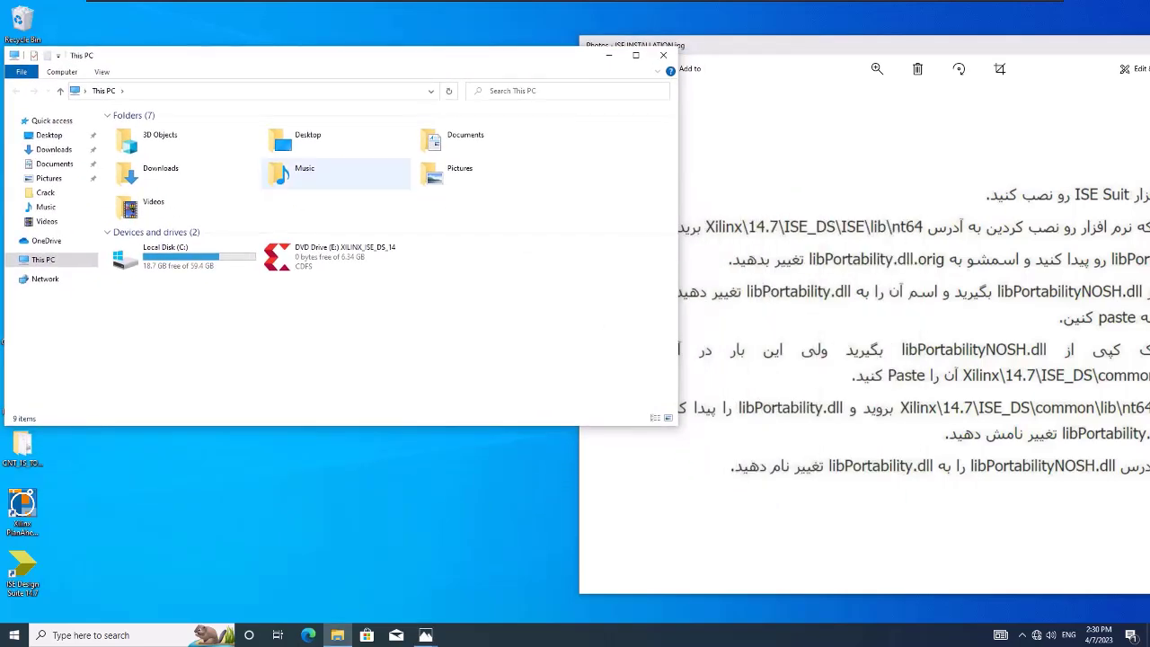
double_click(180, 256)
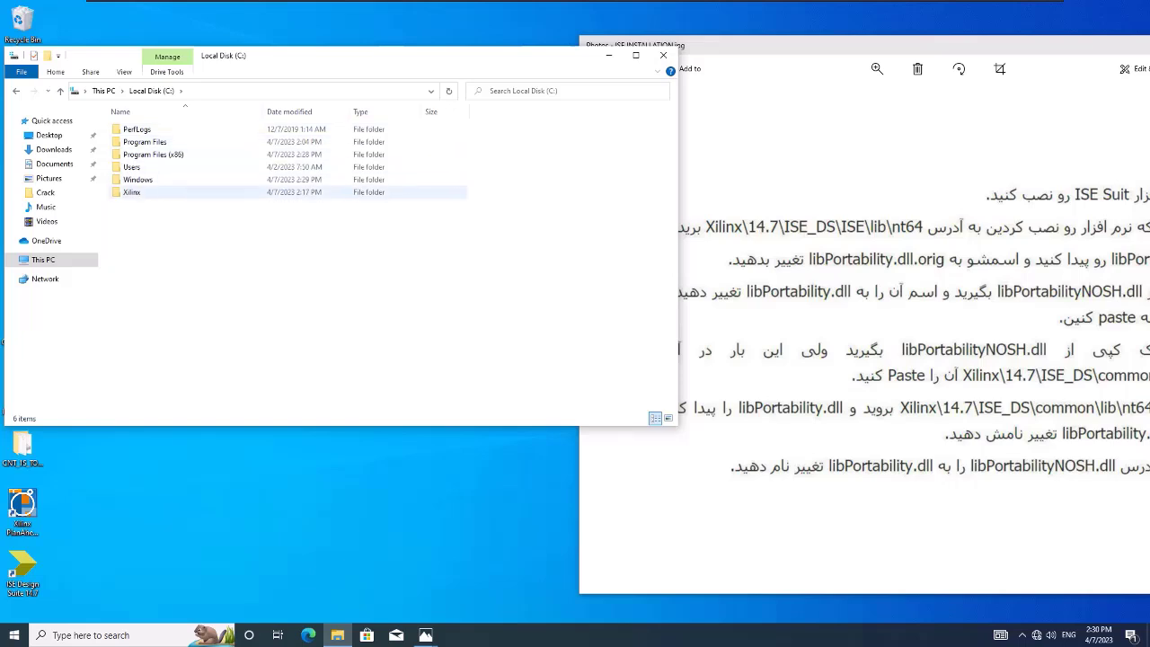
double_click(132, 192)
double_click(130, 128)
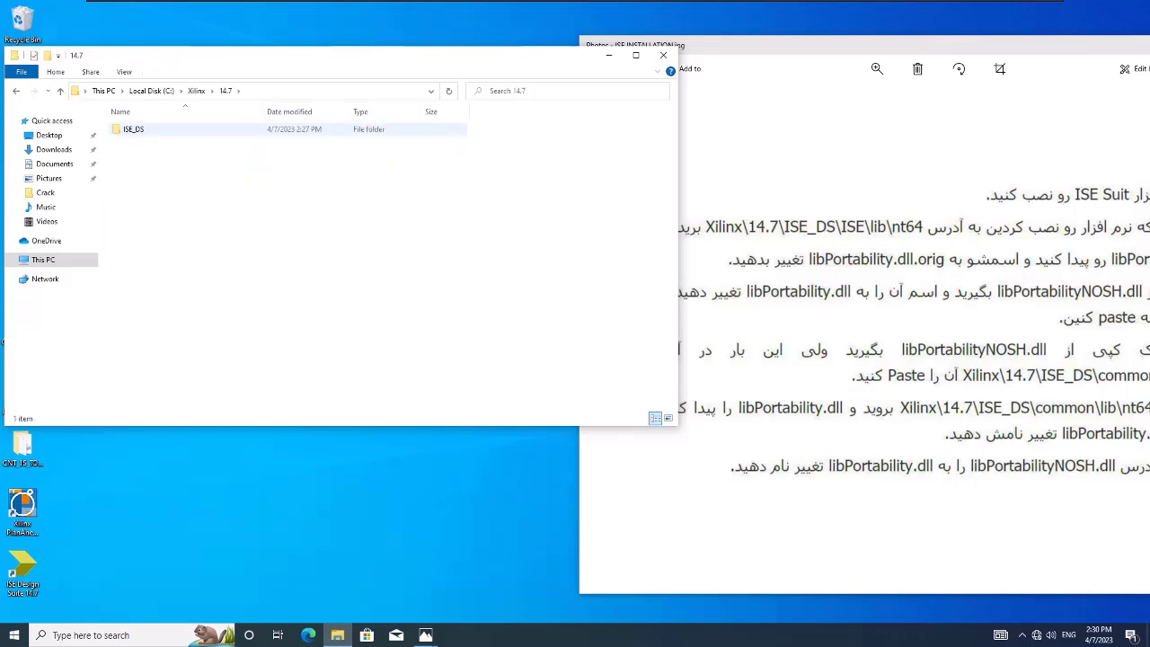
double_click(130, 128)
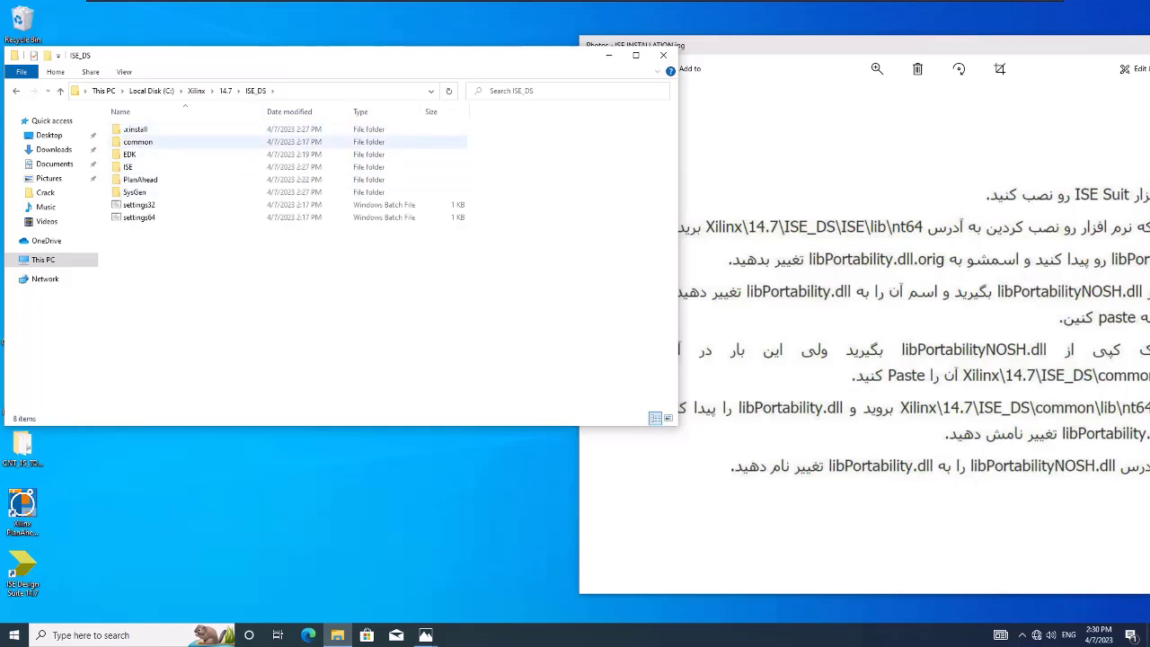
Step: Open the ISE\lib\nt64 subfolder inside ISE_DS
click(127, 167)
double_click(128, 167)
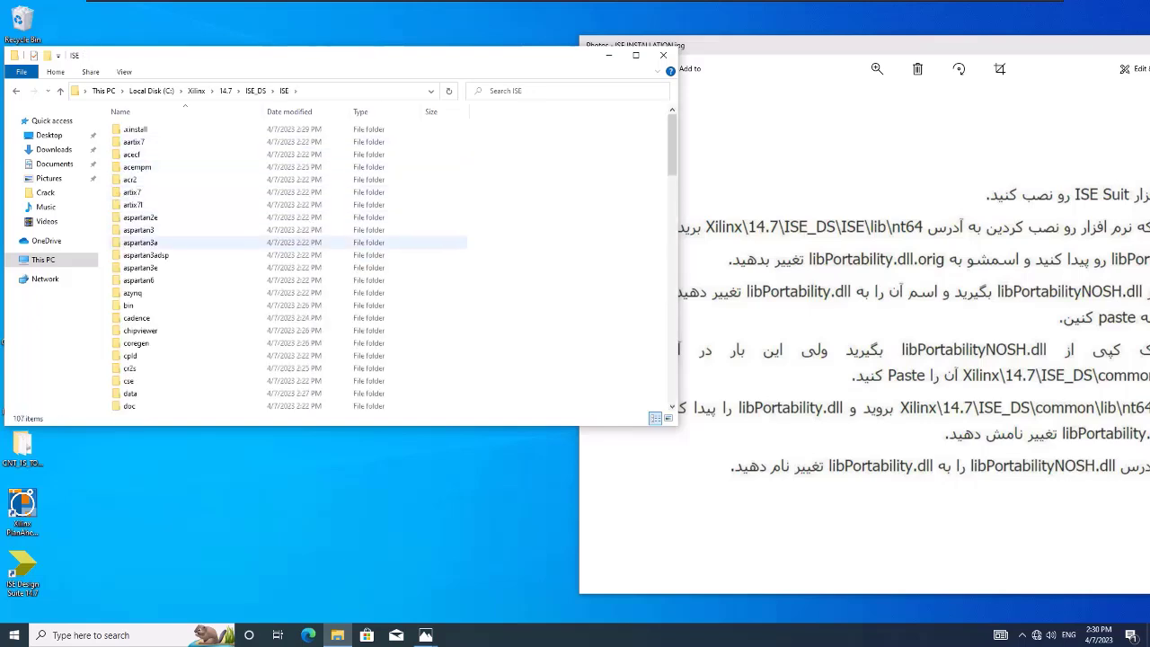
click(140, 242)
key(l)
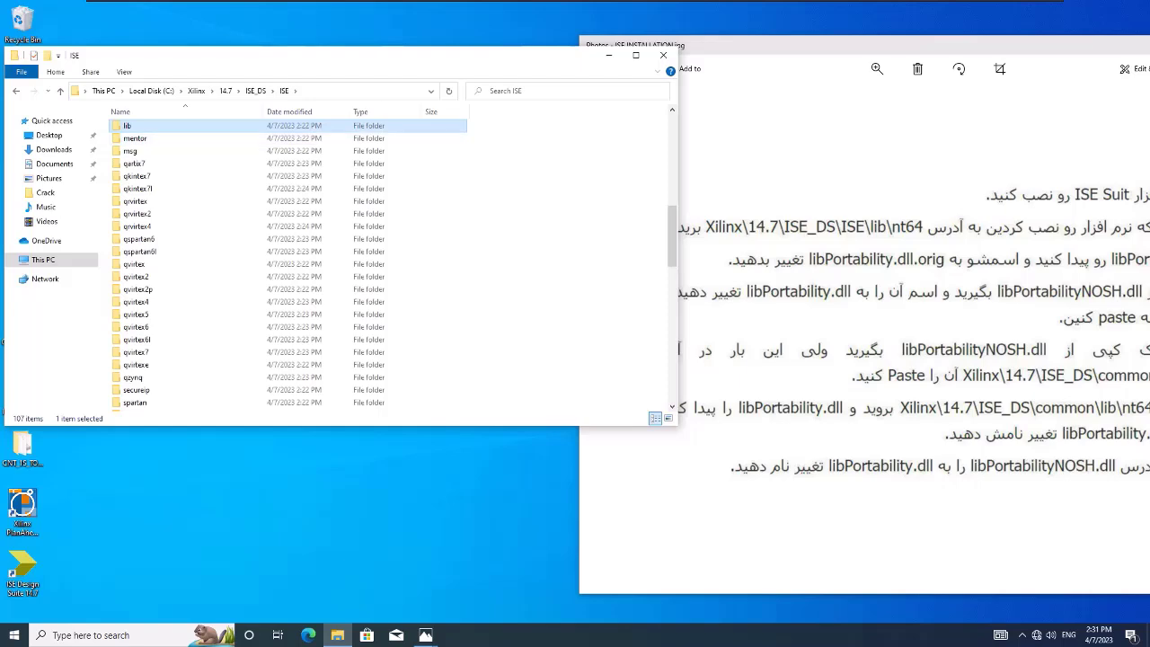
key(Return)
key(Down)
key(Return)
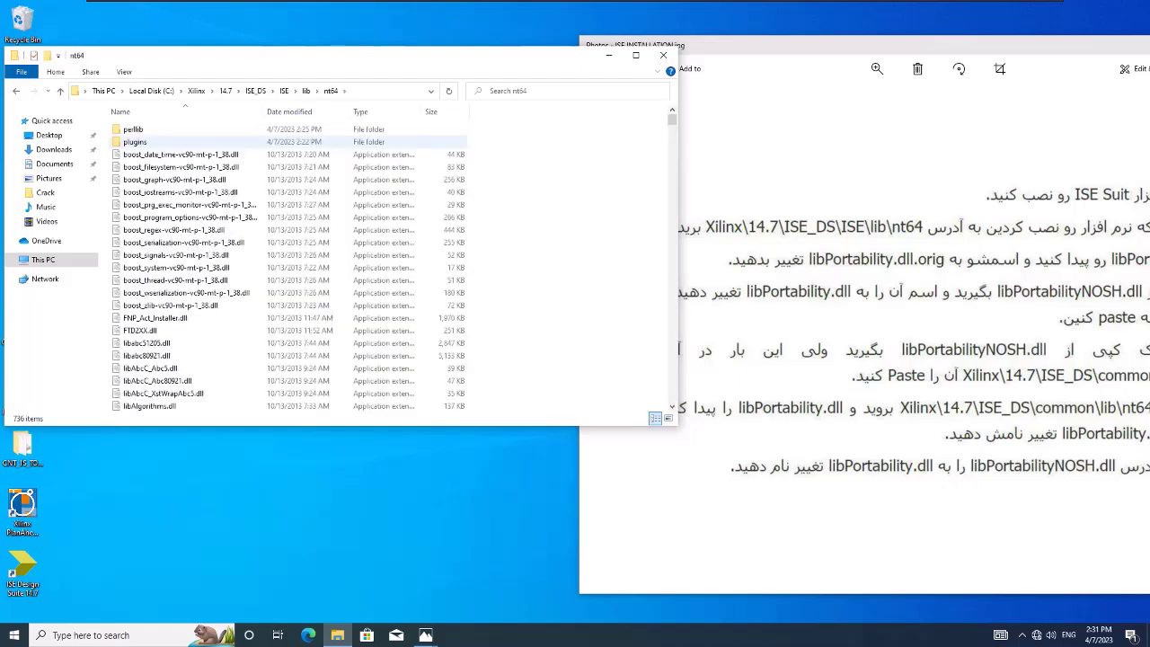
Step: Move the instructions image into full view and look through the nt64 folder for libPortability.dll
drag(850, 52, 719, 57)
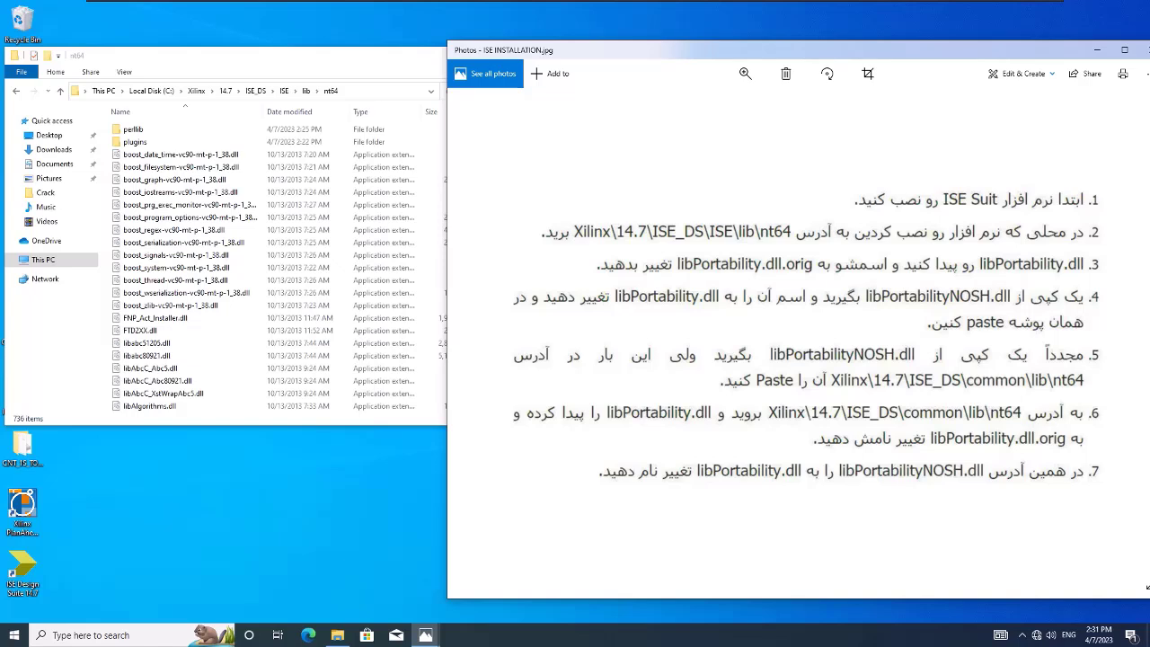
click(336, 635)
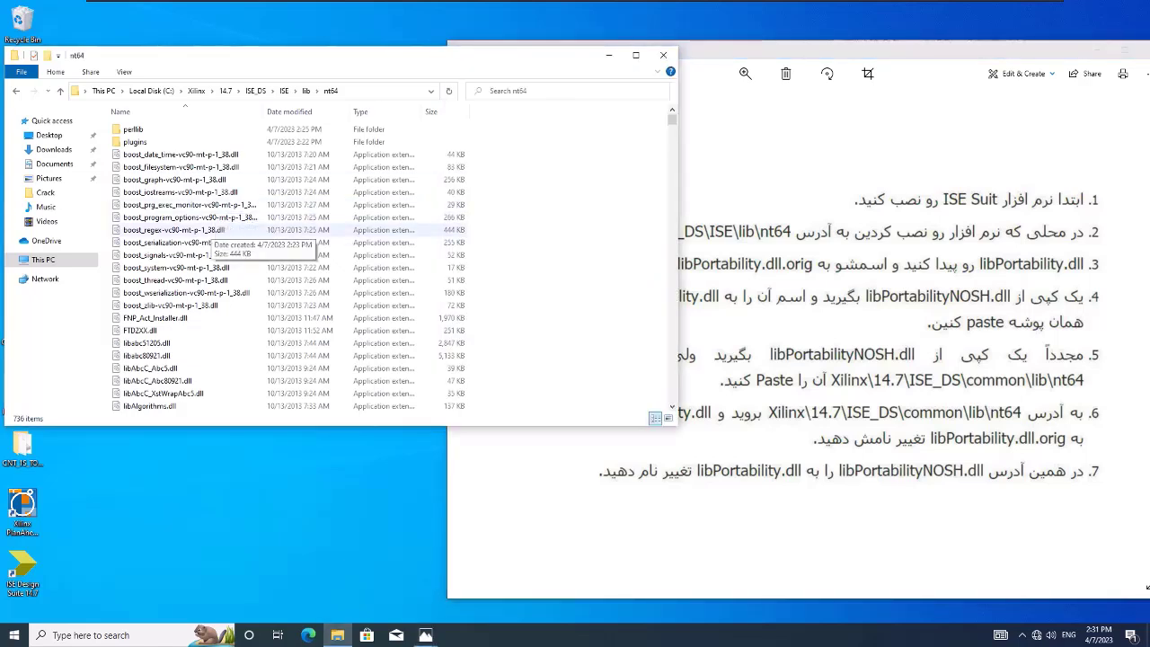
click(173, 230)
key(l)
key(Down)
key(Down)
key(Down)
key(Down)
key(Down)
key(Down)
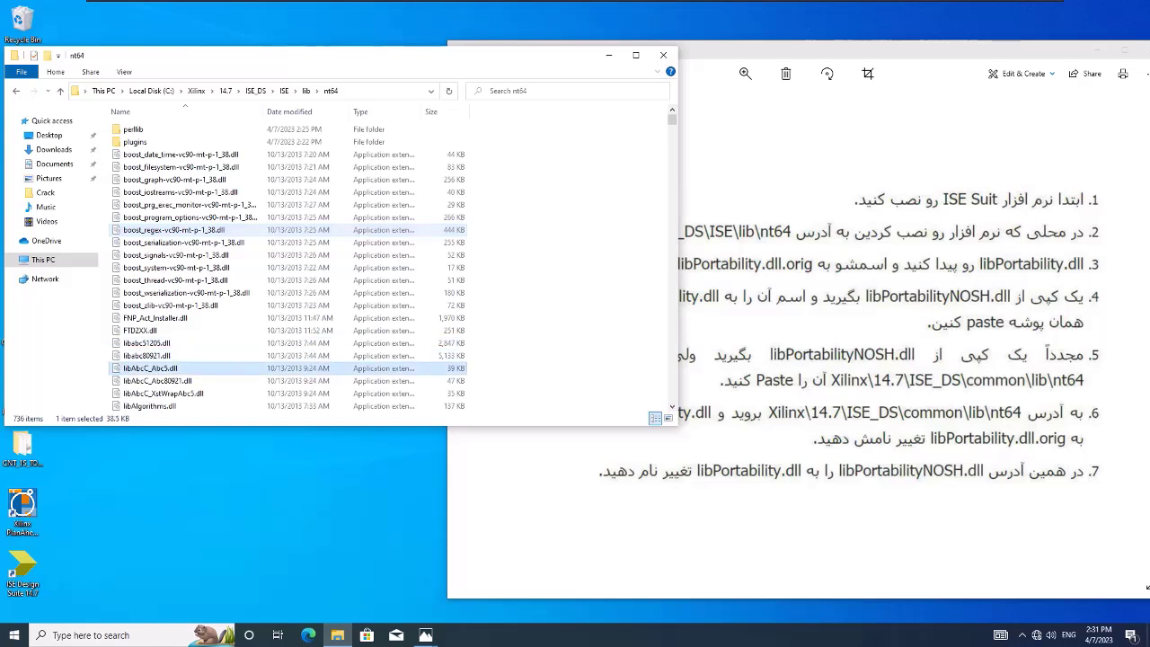
key(Down)
key(Down)
key(Down)
key(Down)
key(Down)
key(Down)
key(Down)
key(Down)
key(Down)
key(Down)
key(Down)
key(Down)
key(Down)
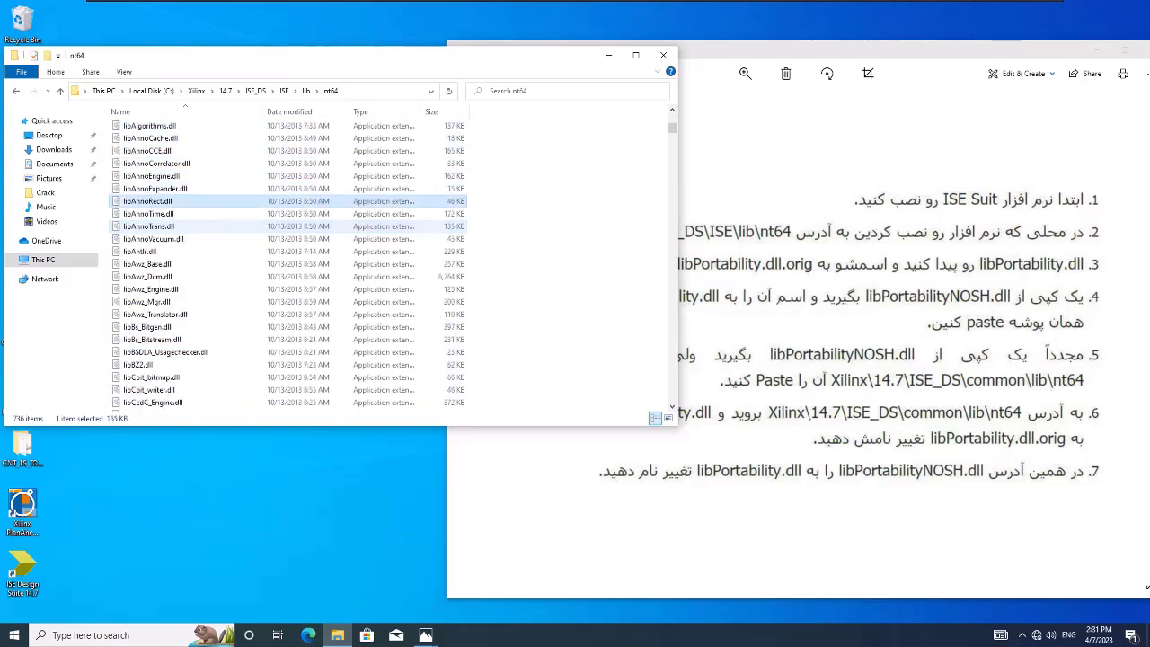
key(Down)
key(Down)
key(Down)
key(Down)
key(Down)
key(Down)
key(Down)
key(Down)
key(Down)
key(Down)
key(Down)
key(Down)
key(Down)
key(Down)
key(Down)
key(Down)
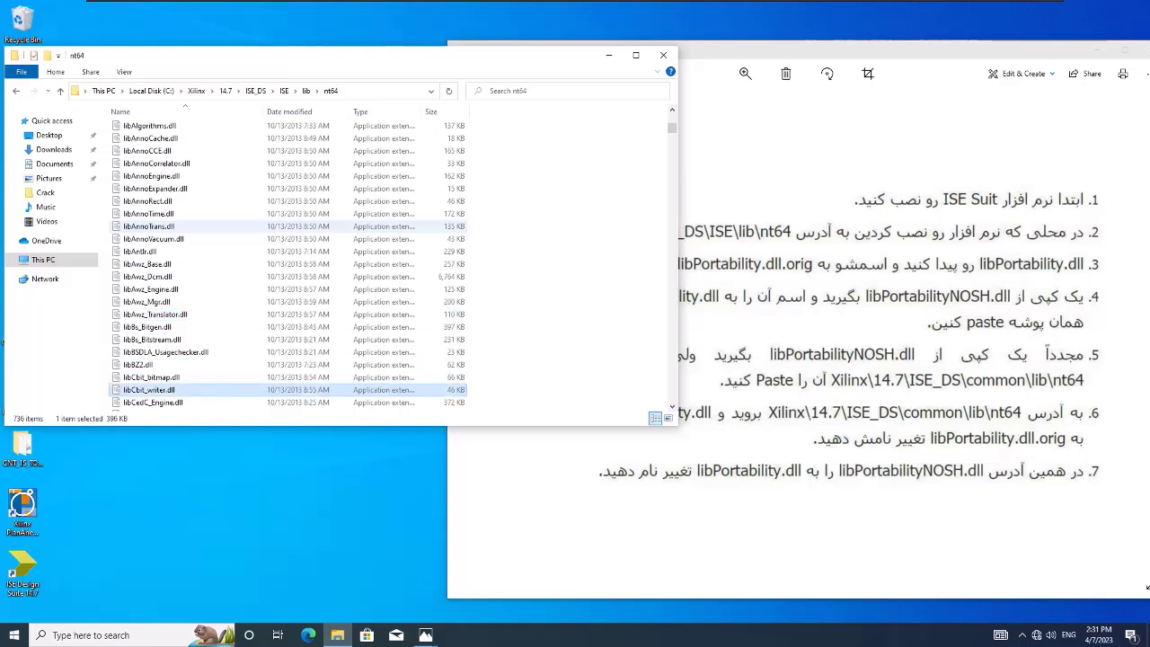
key(Down)
key(Down)
key(Down)
key(Down)
key(Down)
key(Down)
key(Down)
key(Down)
key(Down)
key(Down)
key(Down)
key(Down)
key(Down)
key(Down)
key(Down)
key(Down)
key(Down)
key(Down)
key(Down)
key(Down)
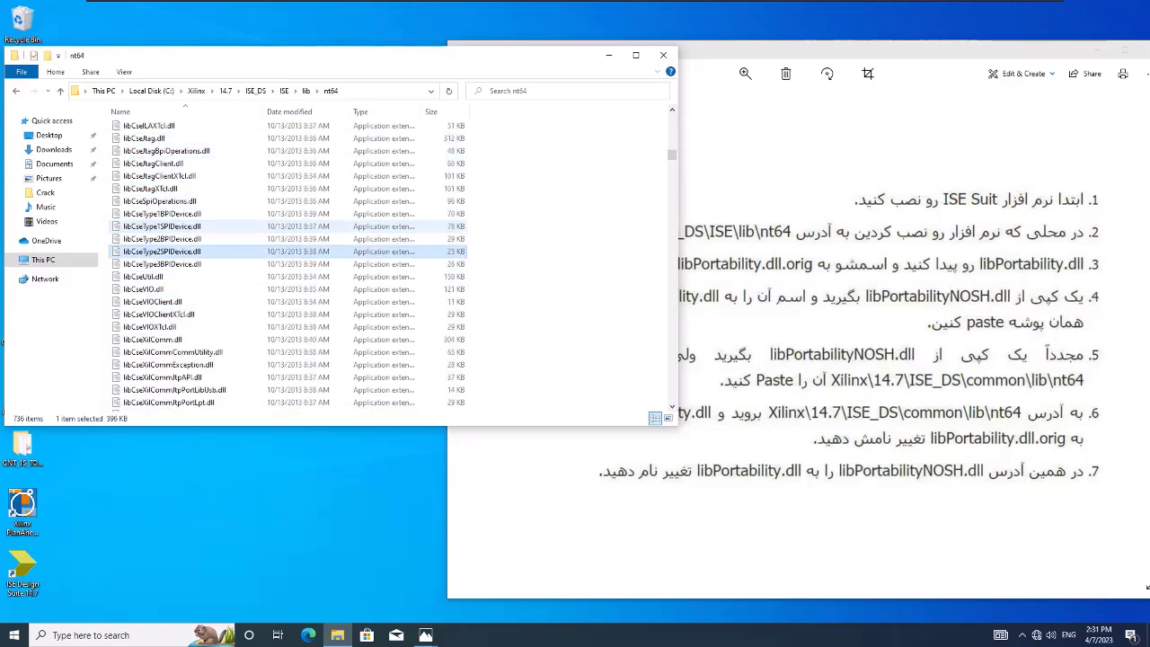
key(Down)
key(Down)
key(Down)
key(Down)
key(Down)
key(Down)
key(Down)
key(Down)
key(Down)
key(Down)
key(Down)
key(Down)
key(Down)
key(Down)
key(Down)
key(Down)
key(Down)
key(Down)
key(Down)
key(Down)
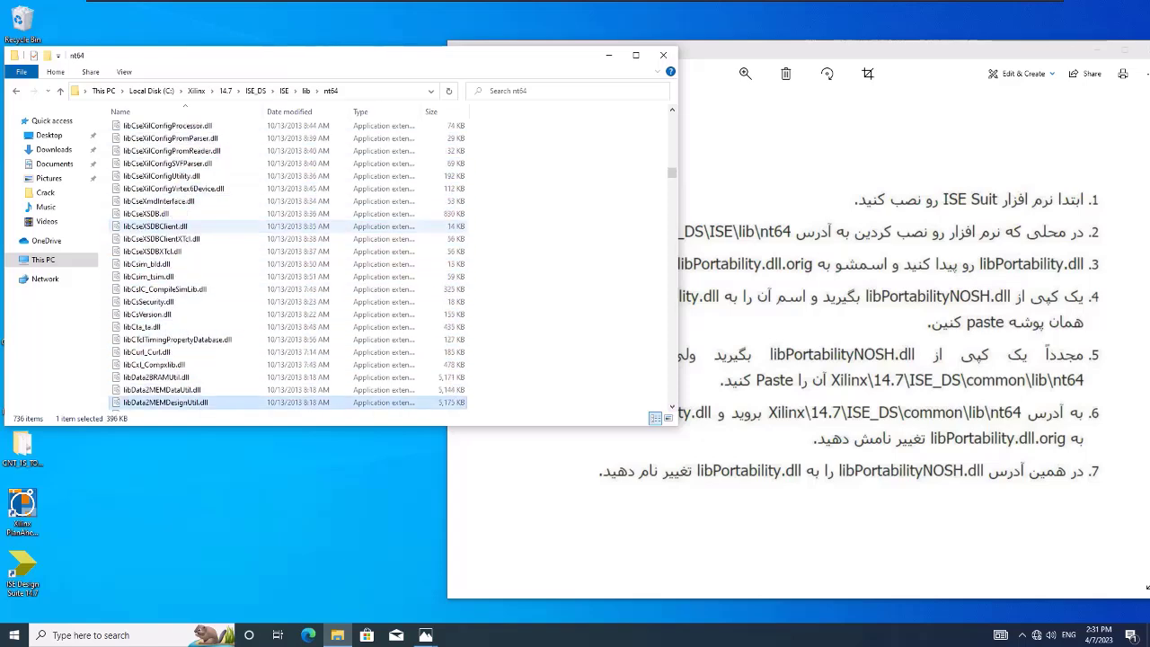
key(Down)
key(Down)
key(Down)
key(Down)
key(Down)
key(Down)
key(Down)
key(Down)
key(Down)
key(Down)
key(Down)
key(Down)
key(Down)
key(Down)
key(Down)
key(Down)
key(Down)
key(Down)
key(Down)
key(Down)
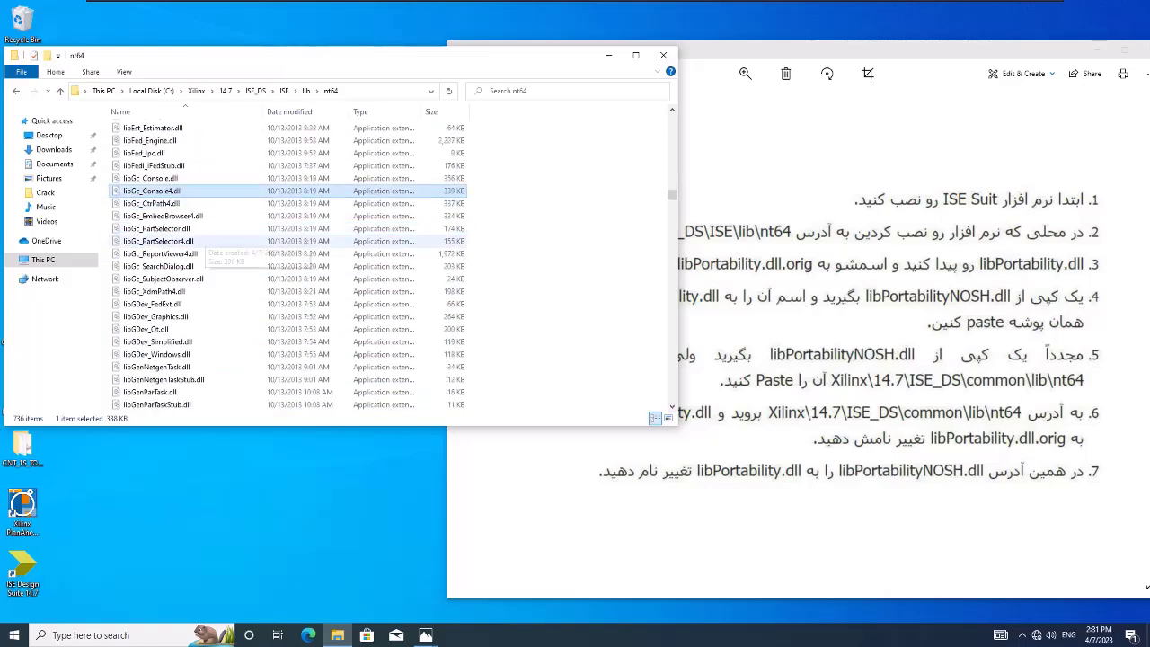
key(Down)
key(Down)
key(Down)
key(Down)
key(Down)
key(Down)
key(Down)
key(Down)
key(Down)
key(Down)
key(Down)
key(Down)
key(Down)
key(Down)
key(Down)
key(Down)
key(Down)
key(Down)
key(Down)
key(Down)
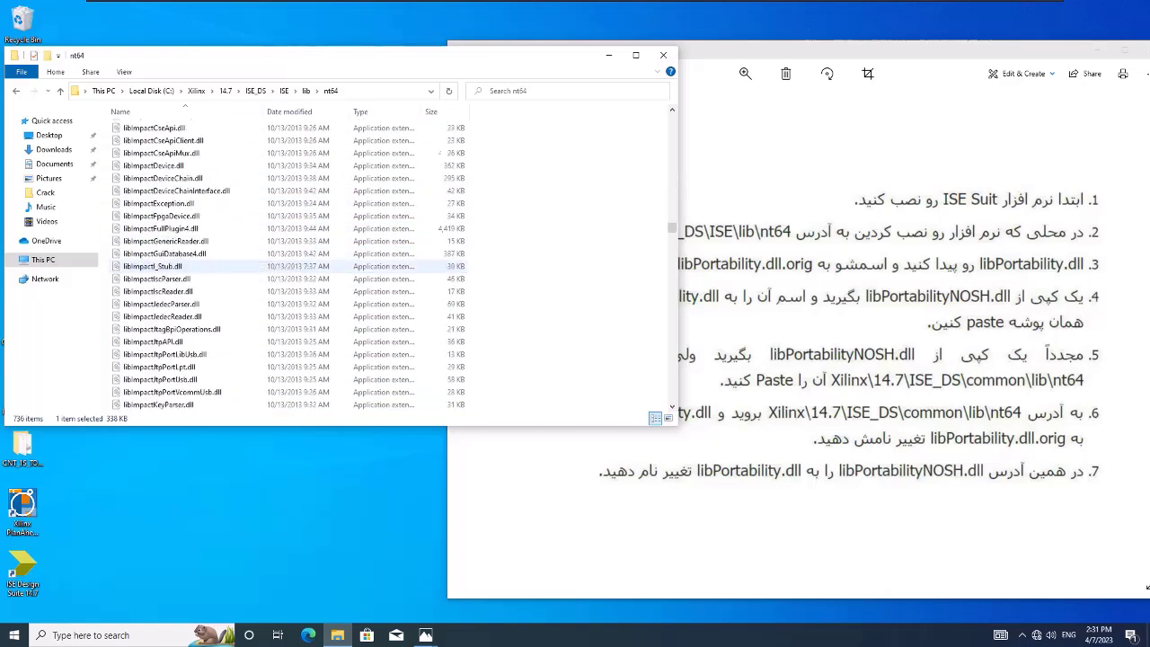
scroll(163, 300, up, 4)
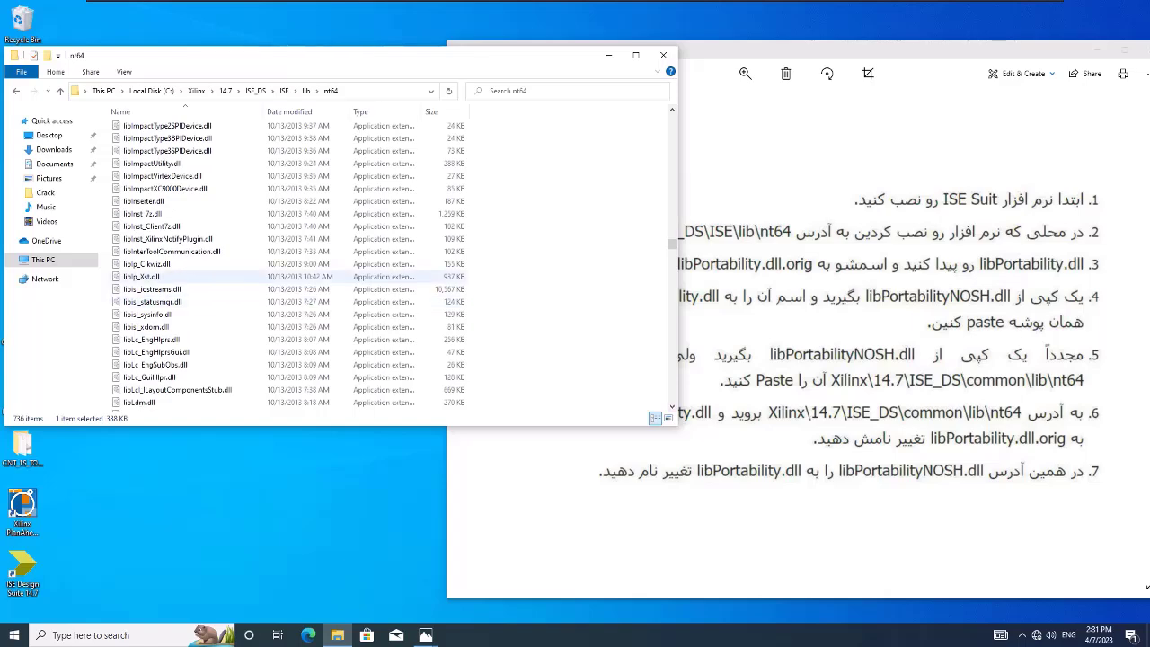
scroll(164, 300, down, 8)
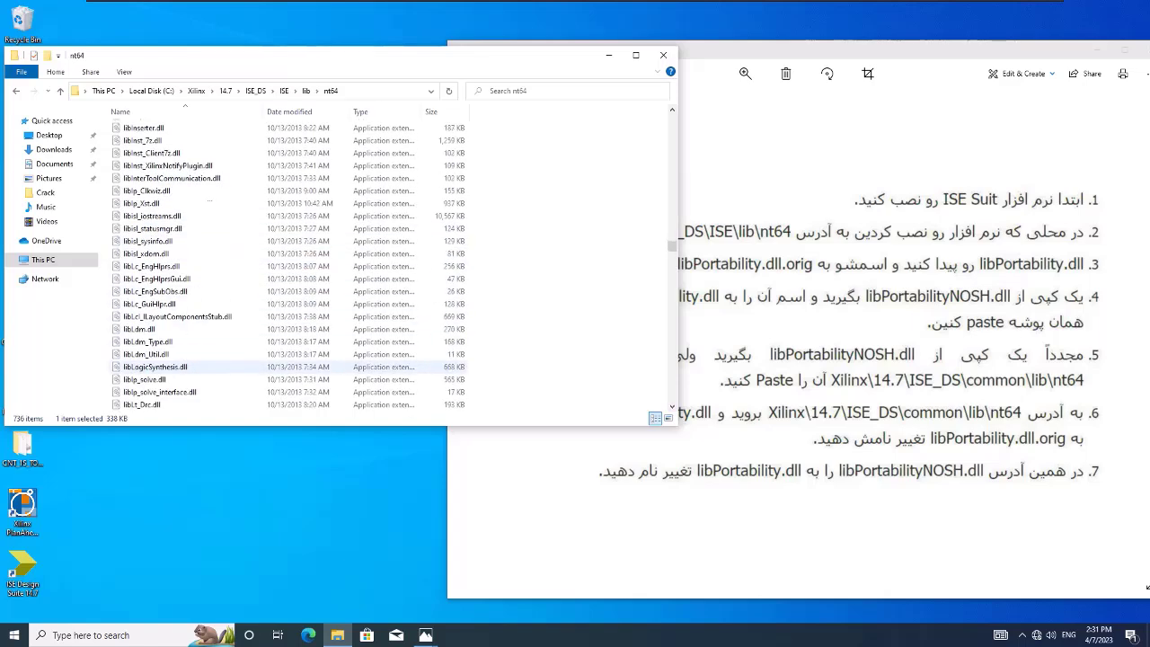
scroll(161, 379, down, 10)
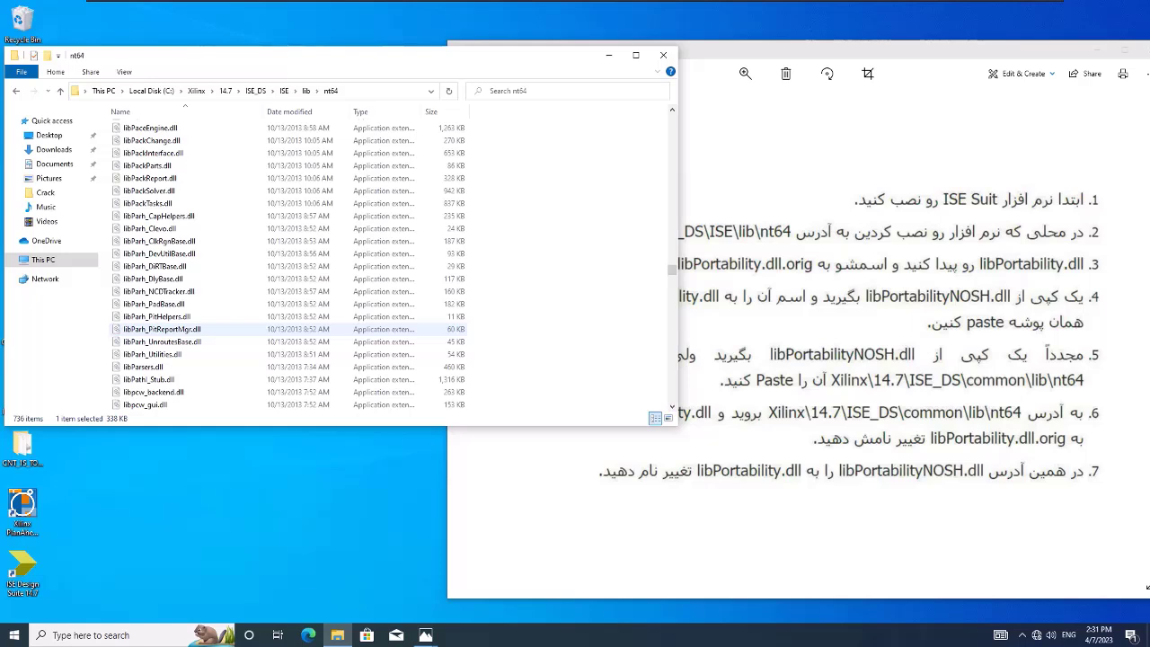
click(155, 329)
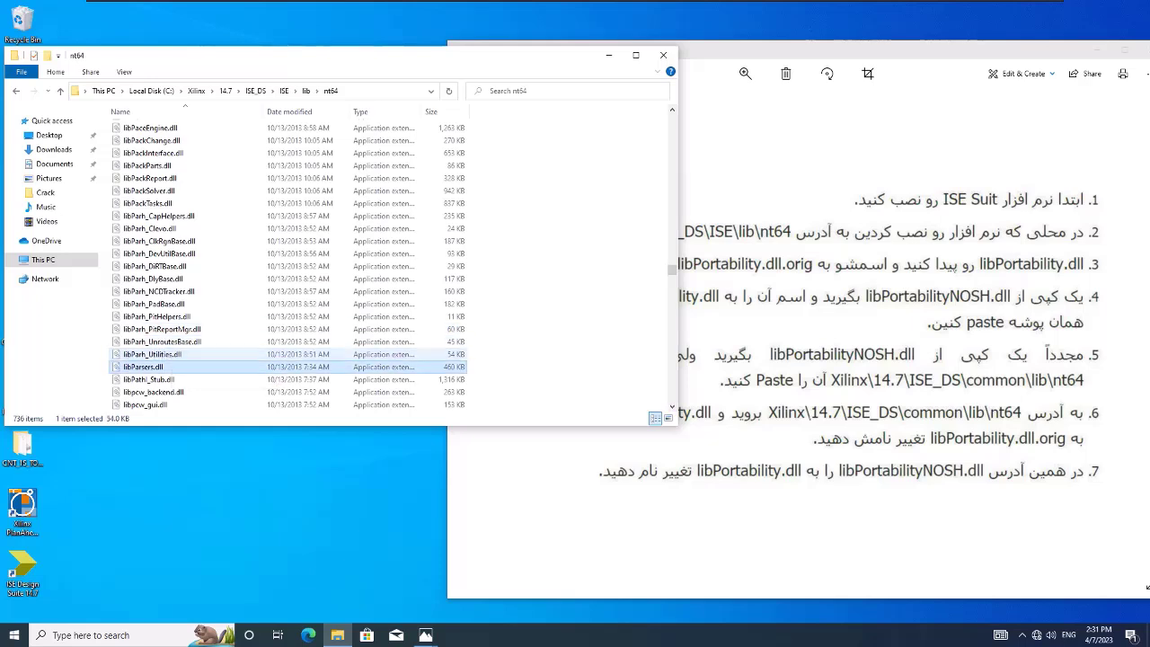
text(libpd)
scroll(179, 351, down, 2)
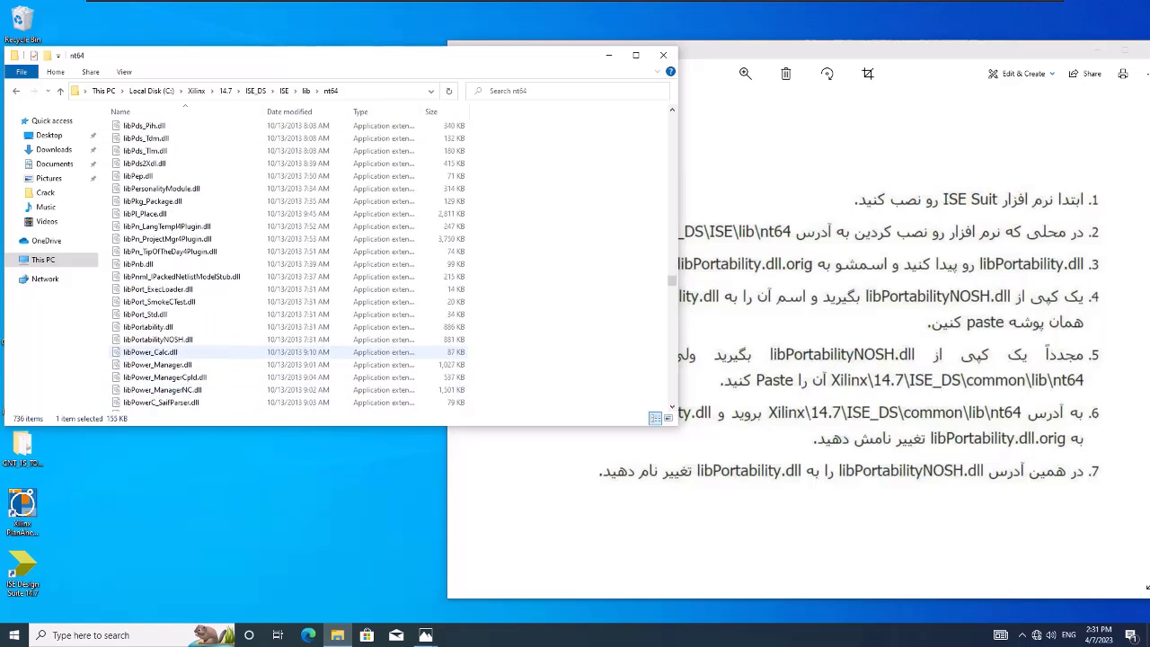
Step: Copy libPortability.dll from the ISE\lib\nt64 folder to the desktop
click(148, 327)
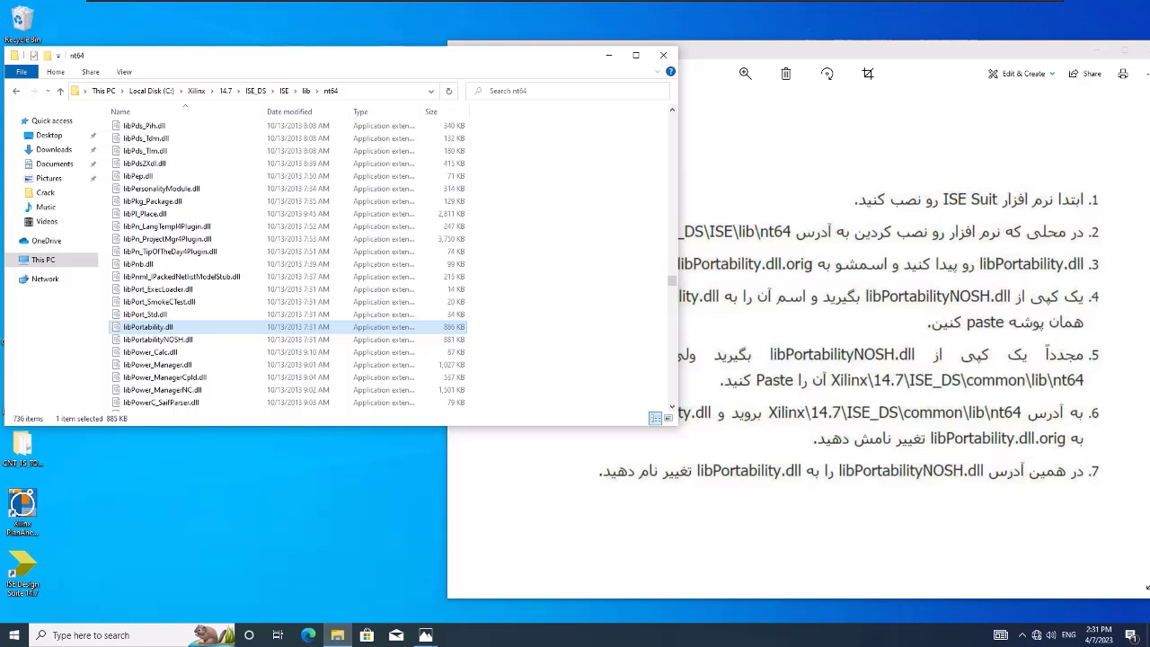
right_click(150, 327)
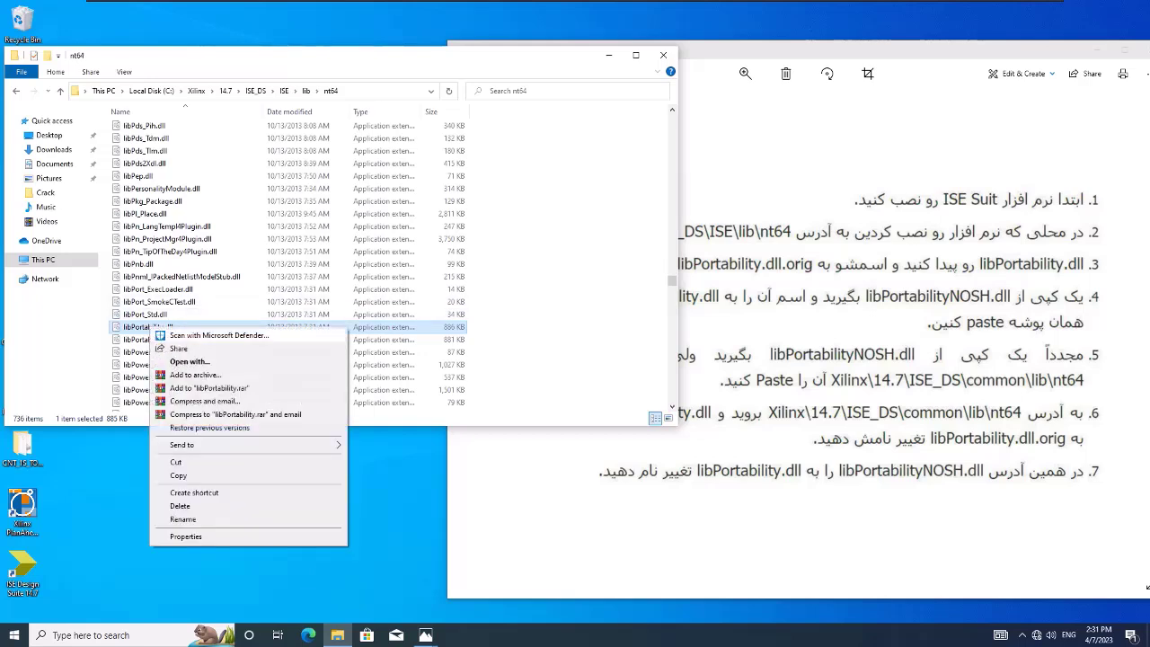
click(178, 475)
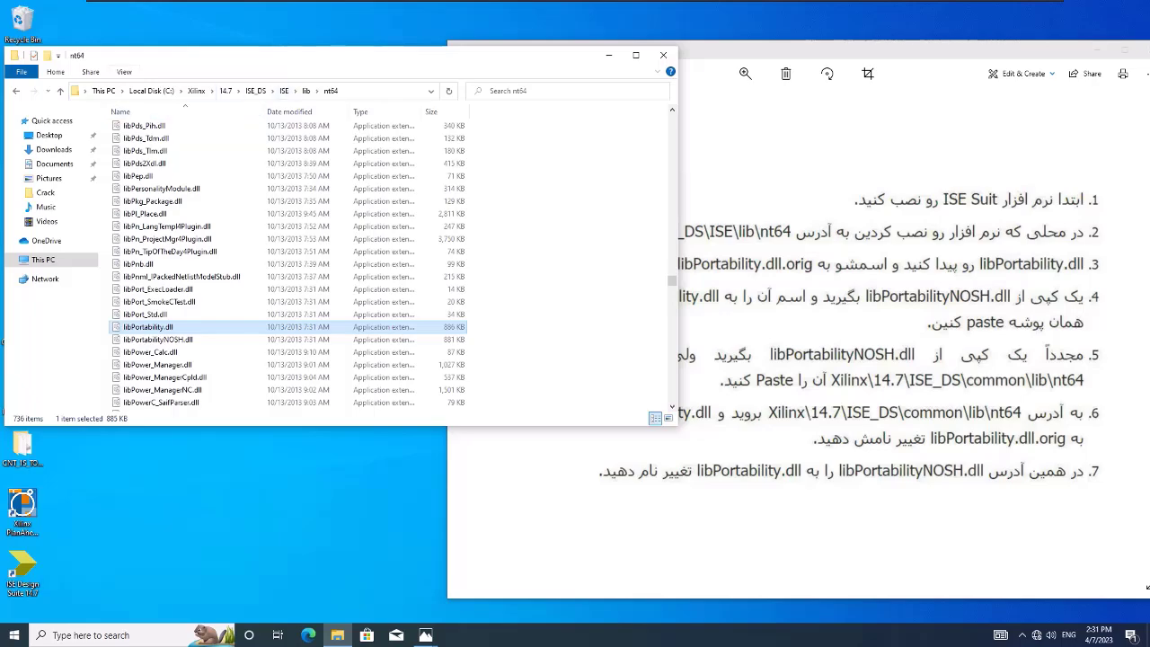
drag(166, 57, 266, 38)
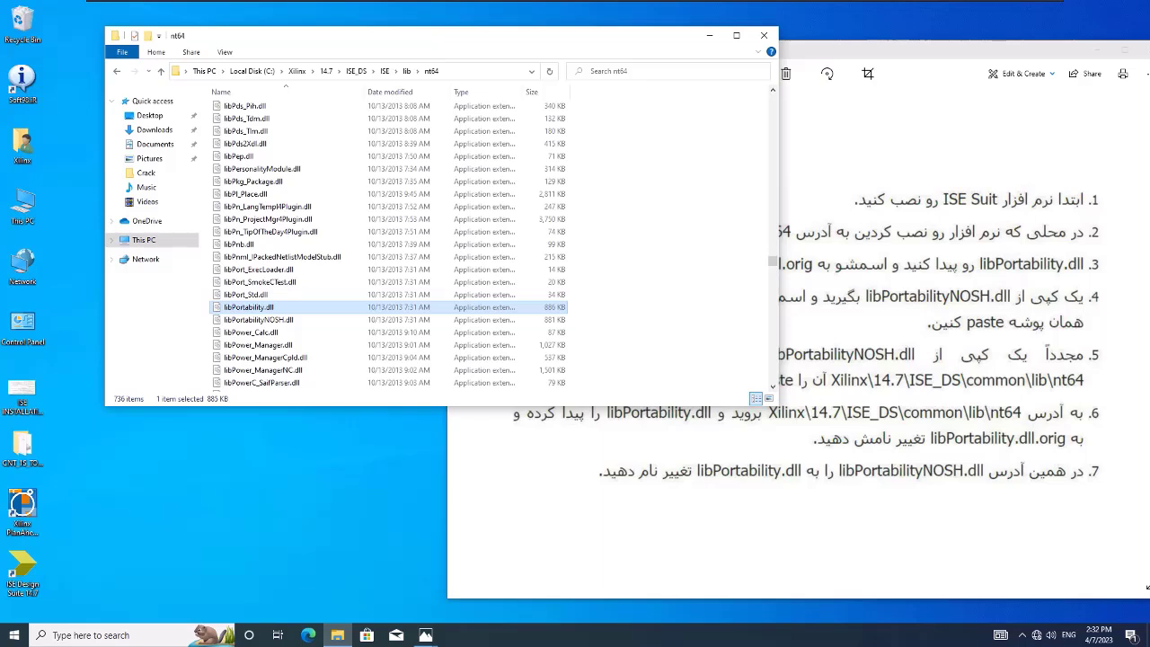
right_click(282, 307)
click(310, 456)
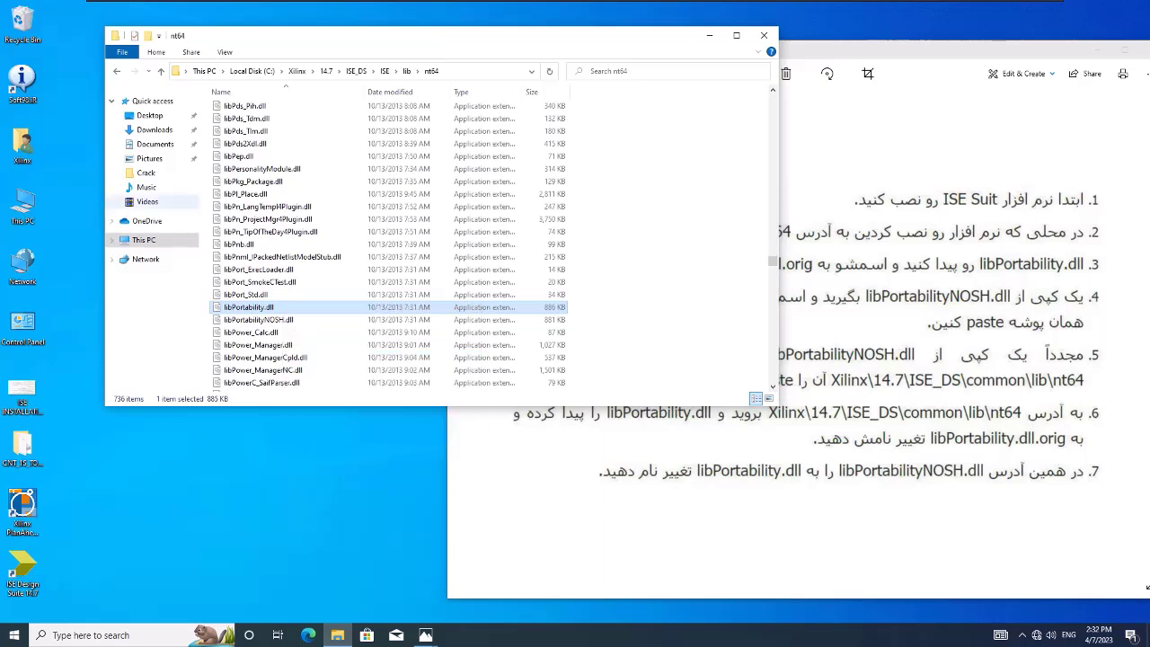
right_click(72, 144)
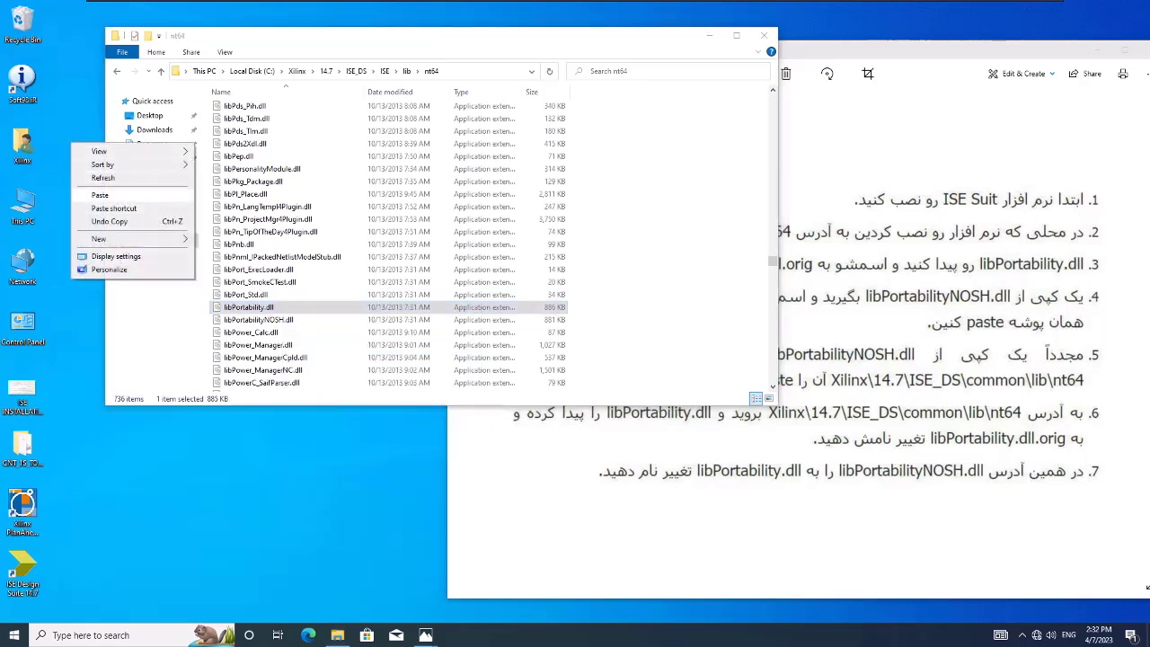
click(98, 195)
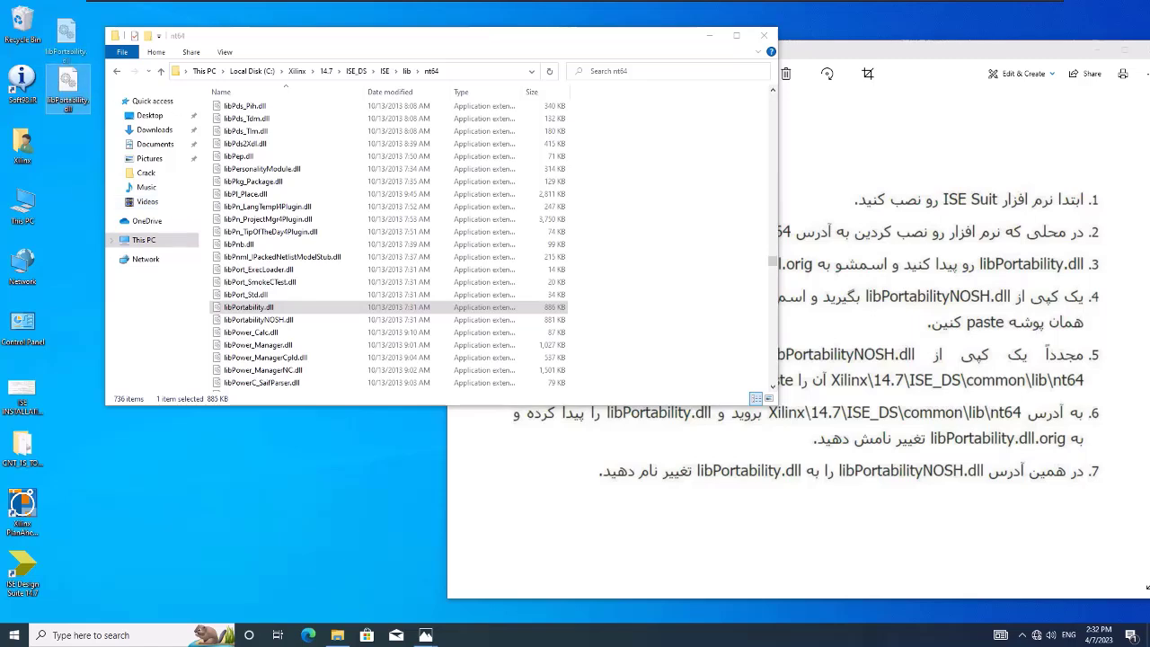
Step: Check the instructions and rename libPortability.dll in the nt64 folder as libPortability.dll.orig
click(898, 243)
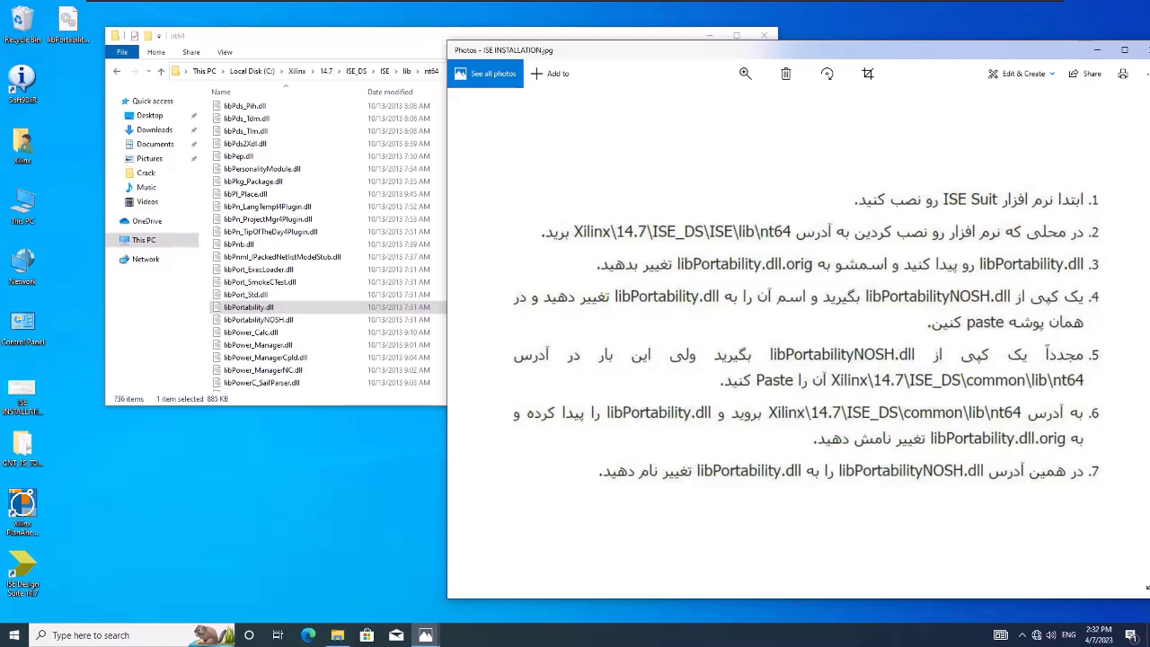
click(296, 307)
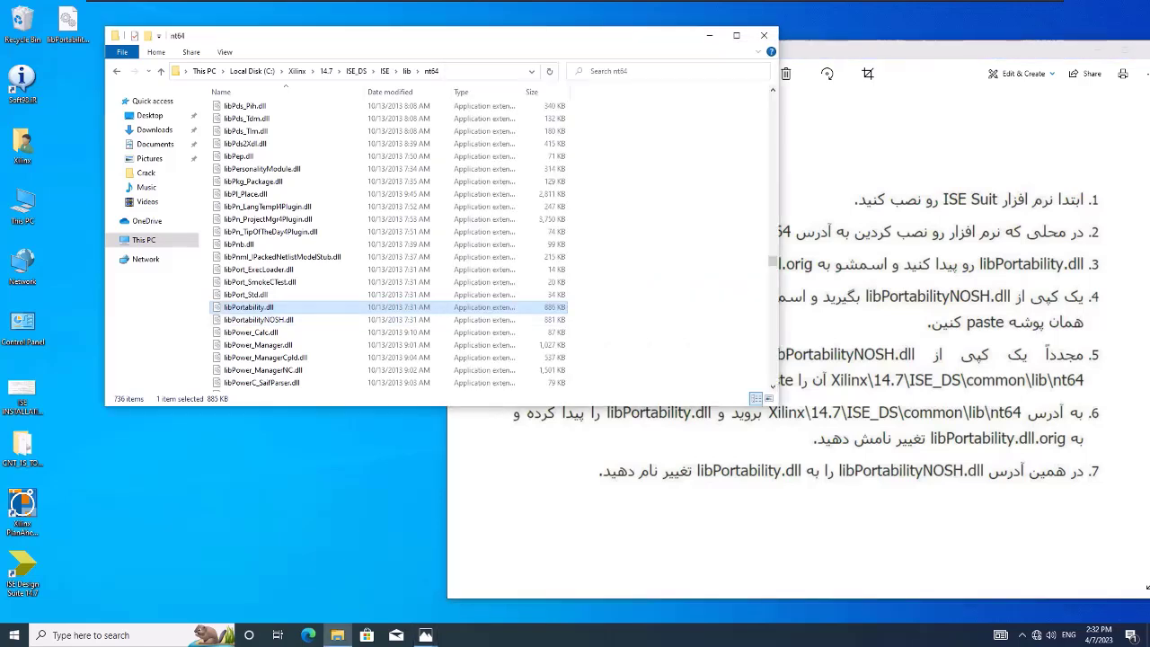
key(F2)
text(.)
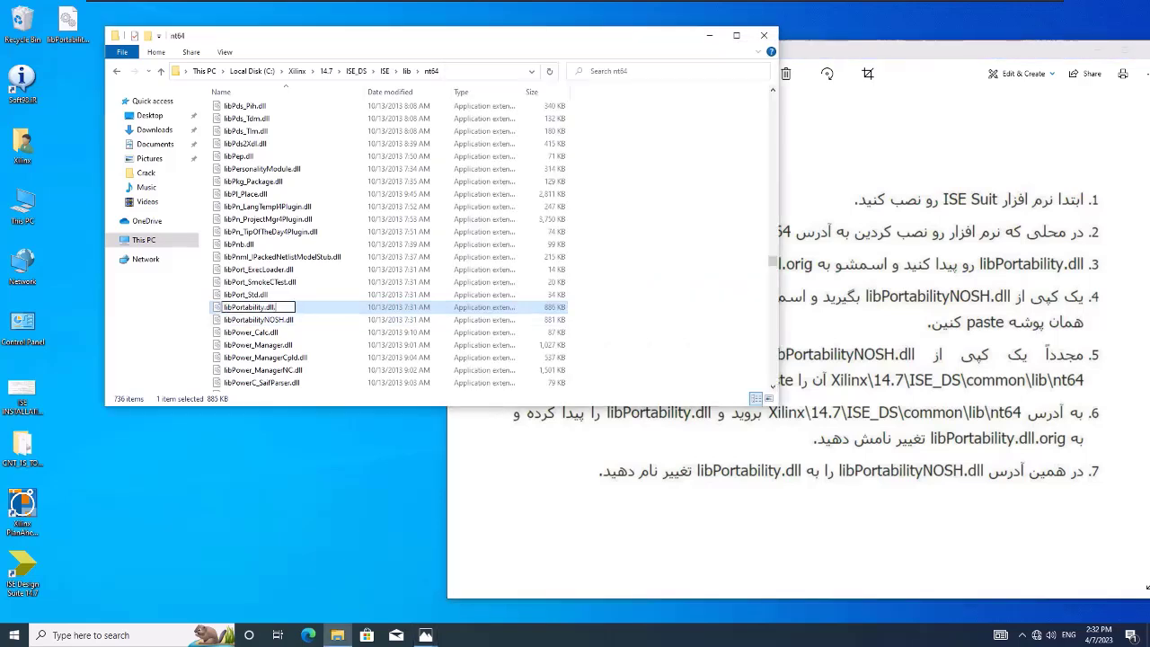
text(orig)
key(Return)
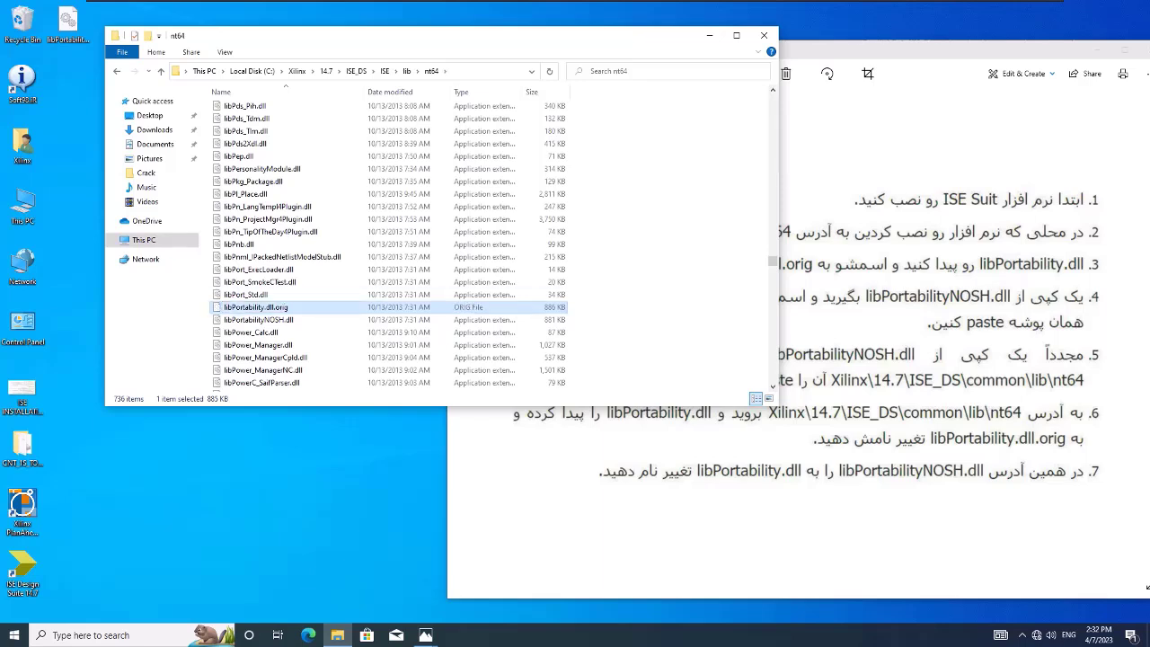
Step: Consult the instructions and copy libPortabilityNOSH.dll from the nt64 folder to the desktop
key(alt+Tab)
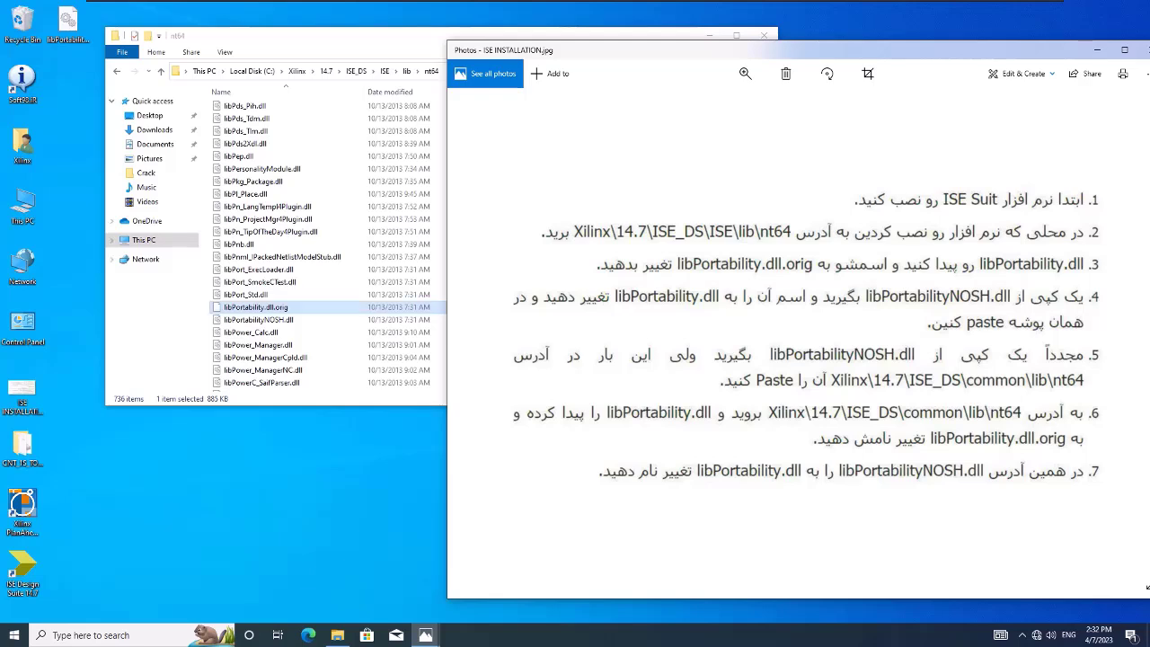
key(alt+Tab)
right_click(258, 320)
click(279, 432)
right_click(243, 319)
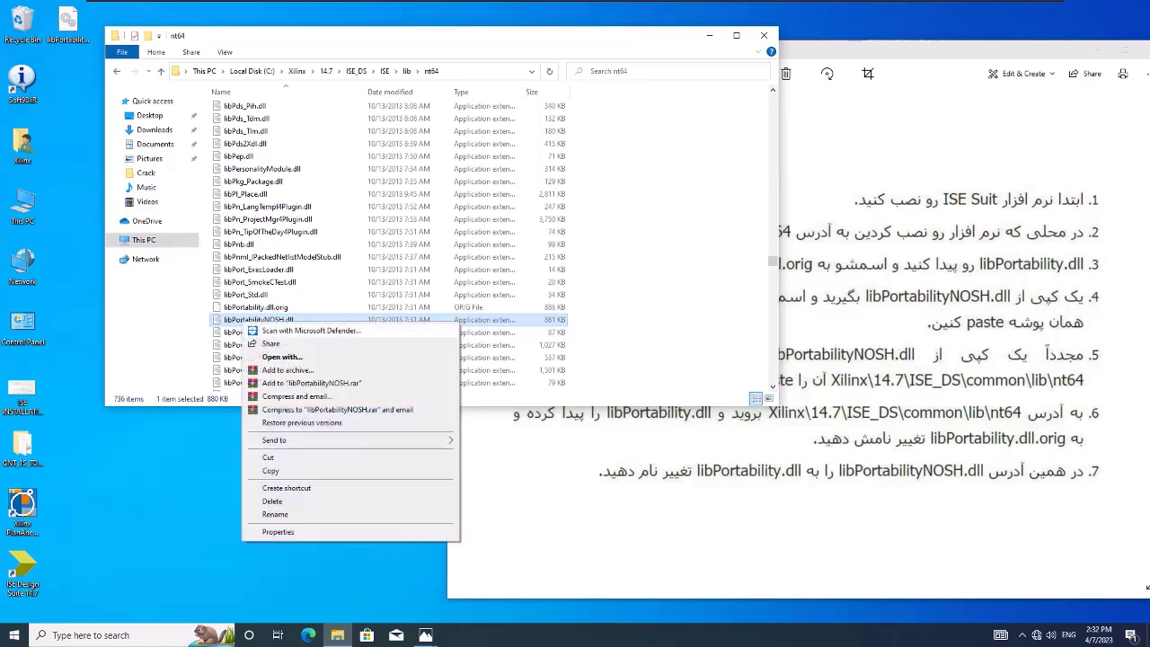
click(270, 471)
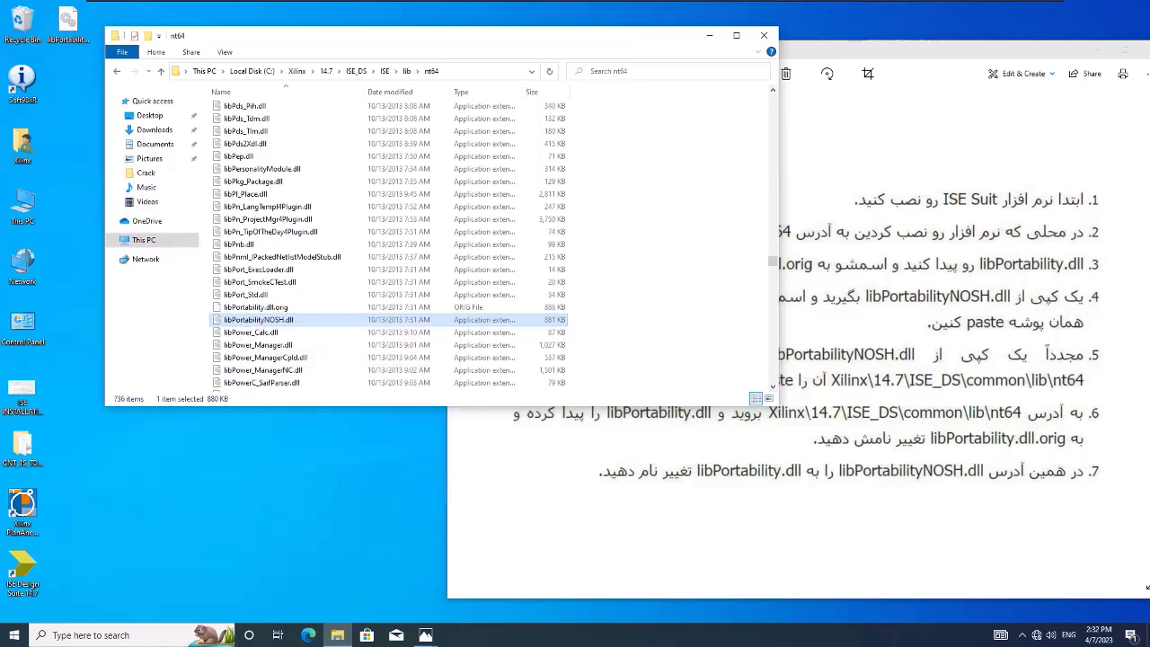
right_click(59, 113)
click(90, 166)
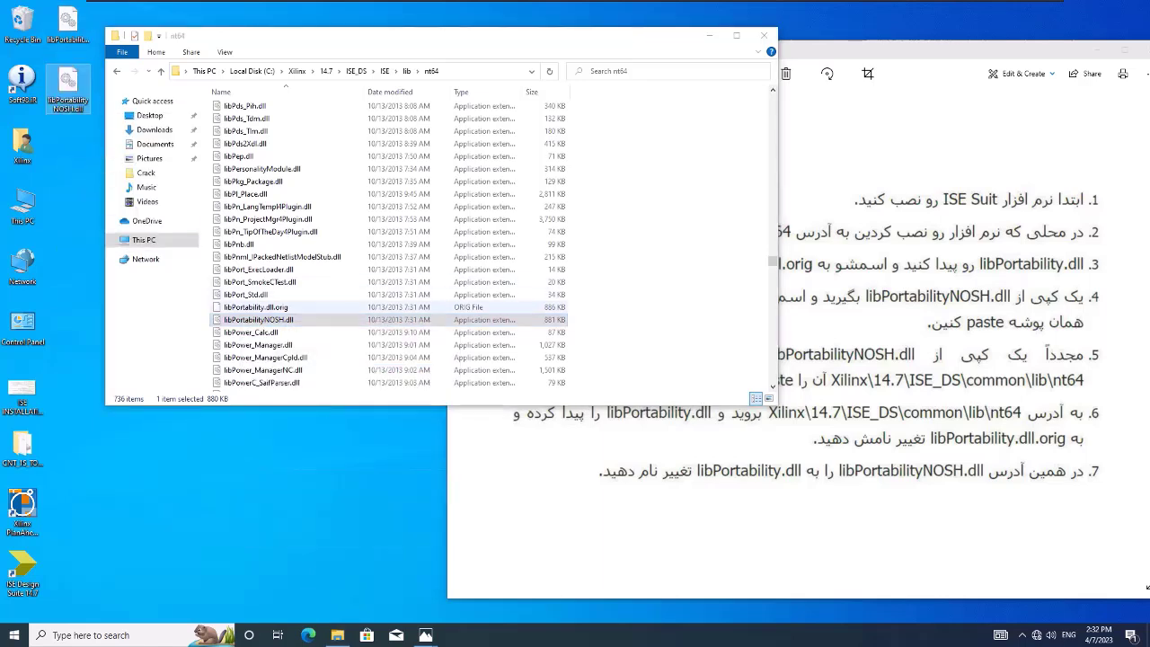
Step: Recheck the instructions and rename libPortabilityNOSH.dll in the nt64 folder as libPortability.dll
key(alt+Tab)
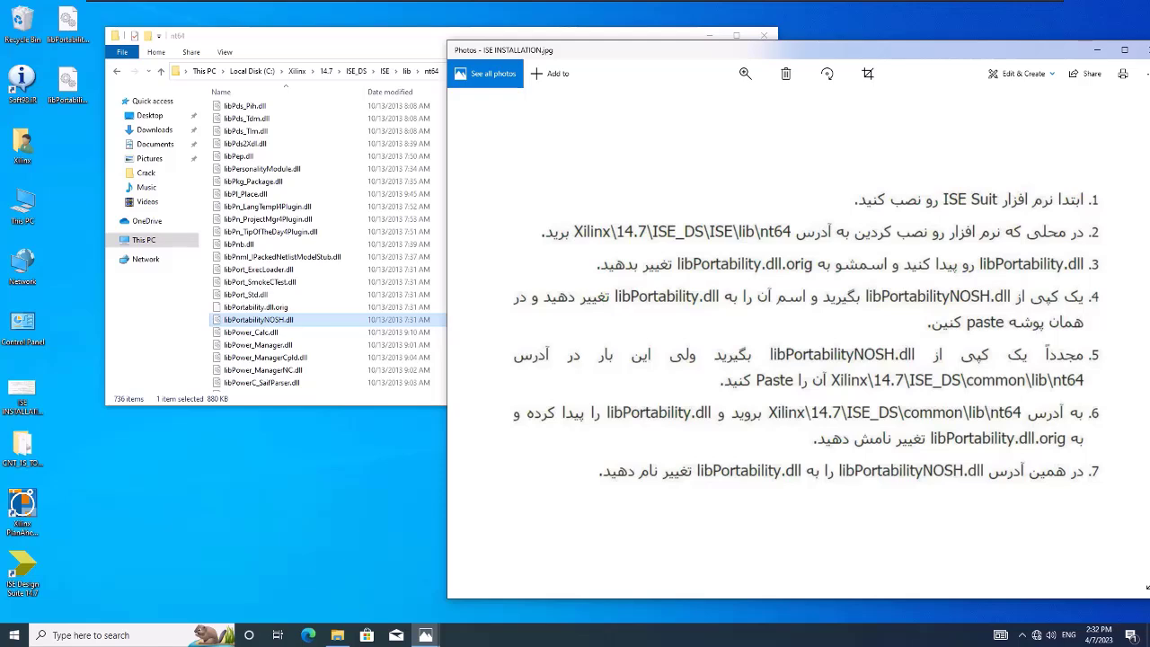
key(alt+Tab)
key(F2)
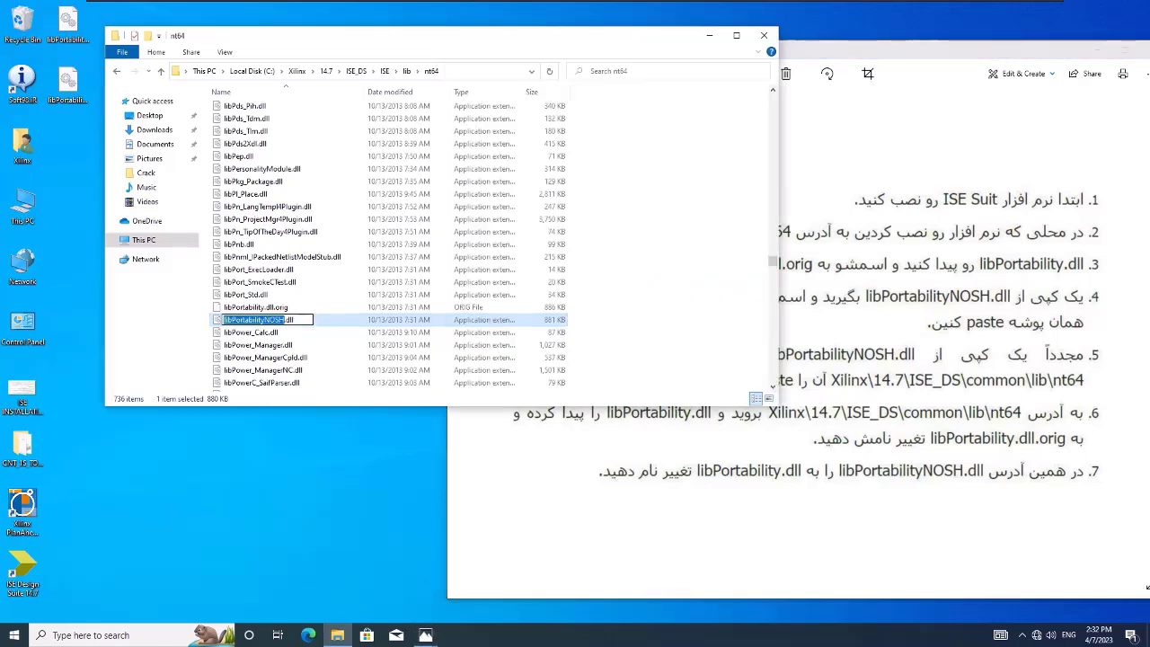
key(Right)
key(BackSpace)
key(BackSpace)
key(BackSpace)
key(BackSpace)
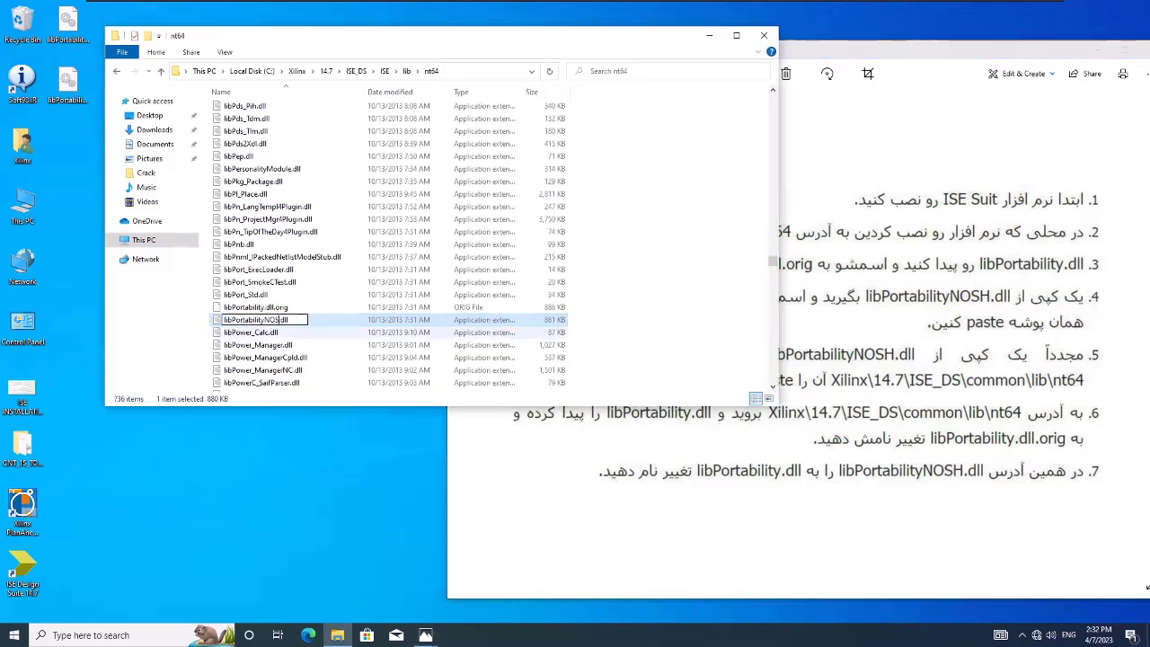
key(Return)
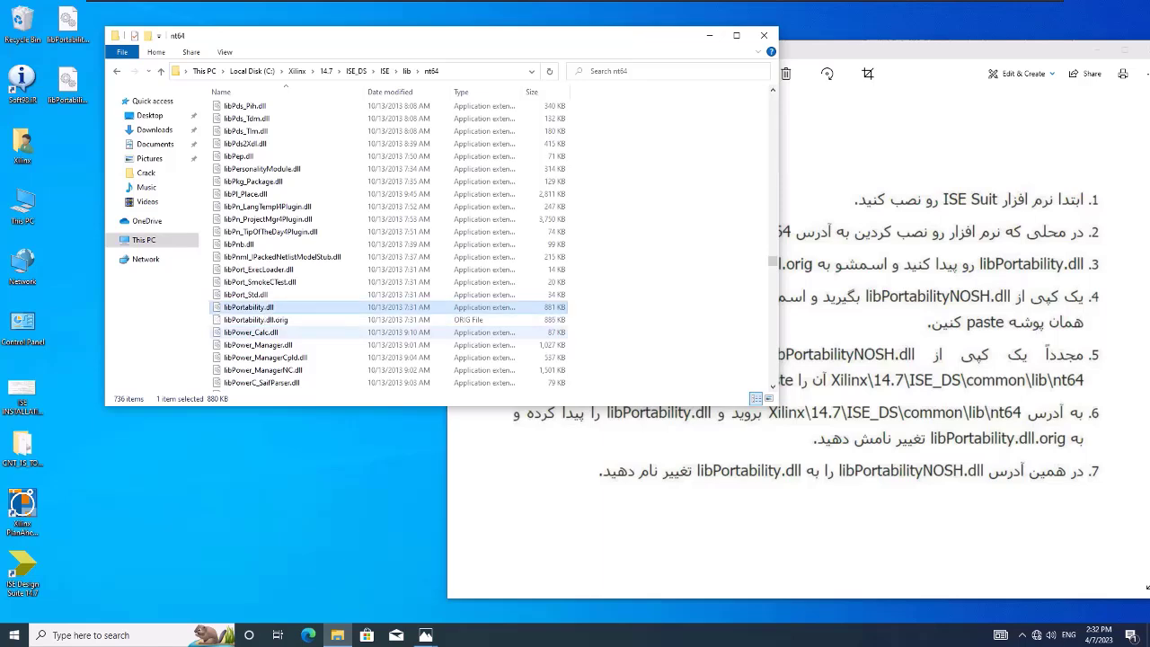
Step: Check the instructions and copy libPortabilityNOSH.dll from the desktop back into the ISE\lib\nt64 folder
key(alt+Tab)
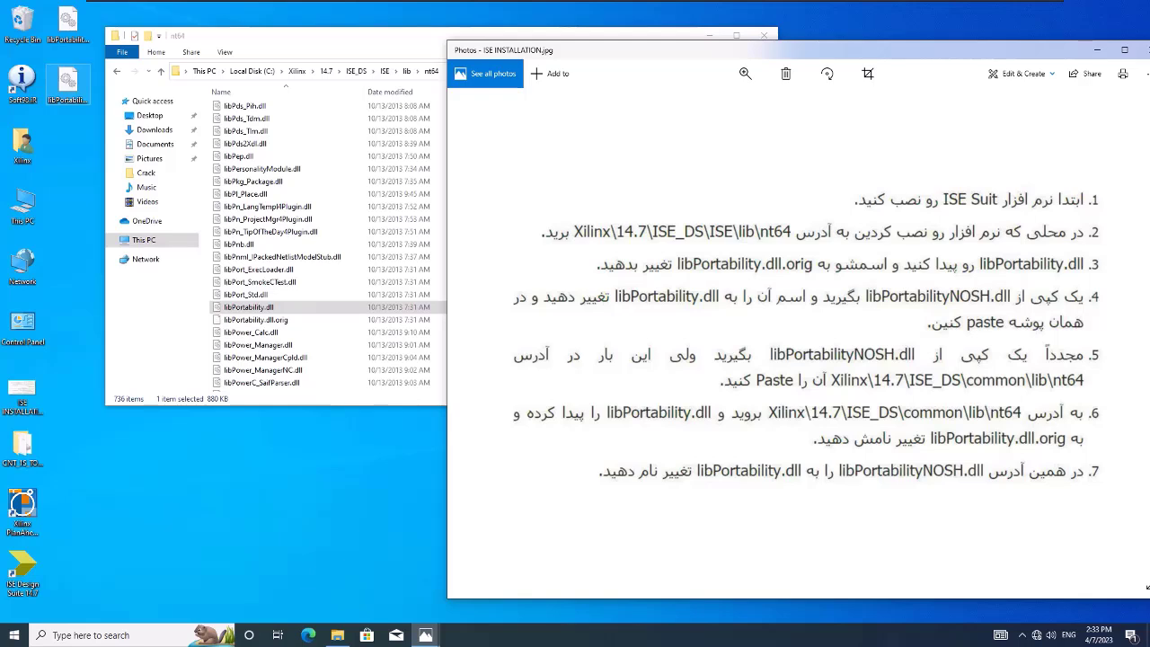
right_click(70, 100)
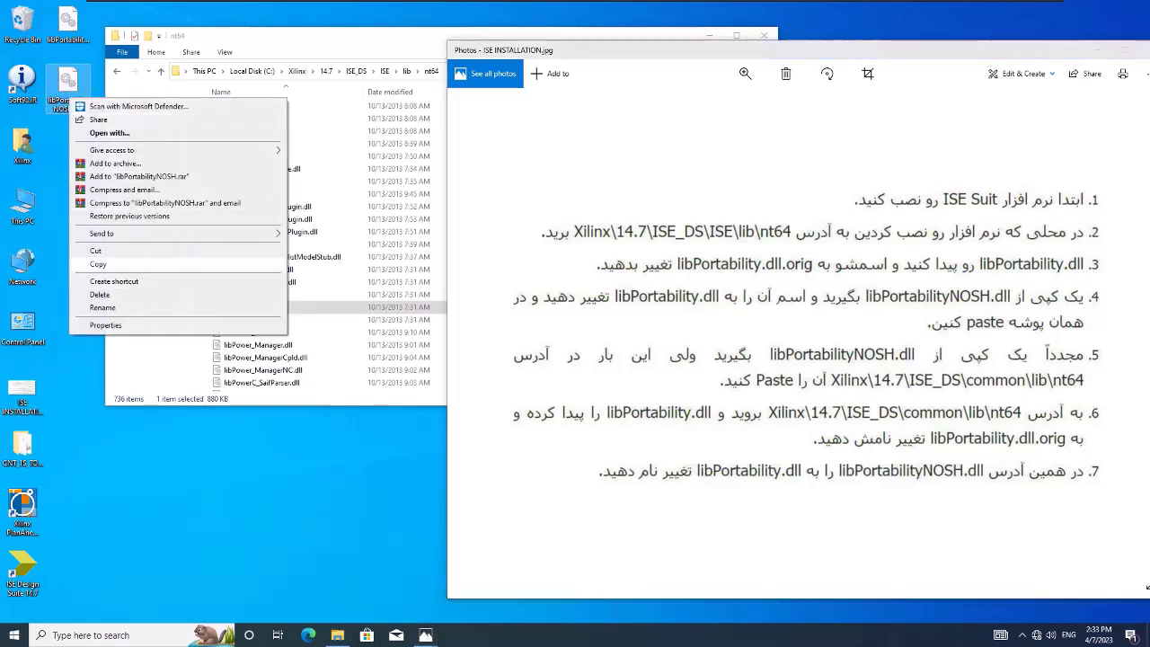
click(98, 264)
right_click(210, 246)
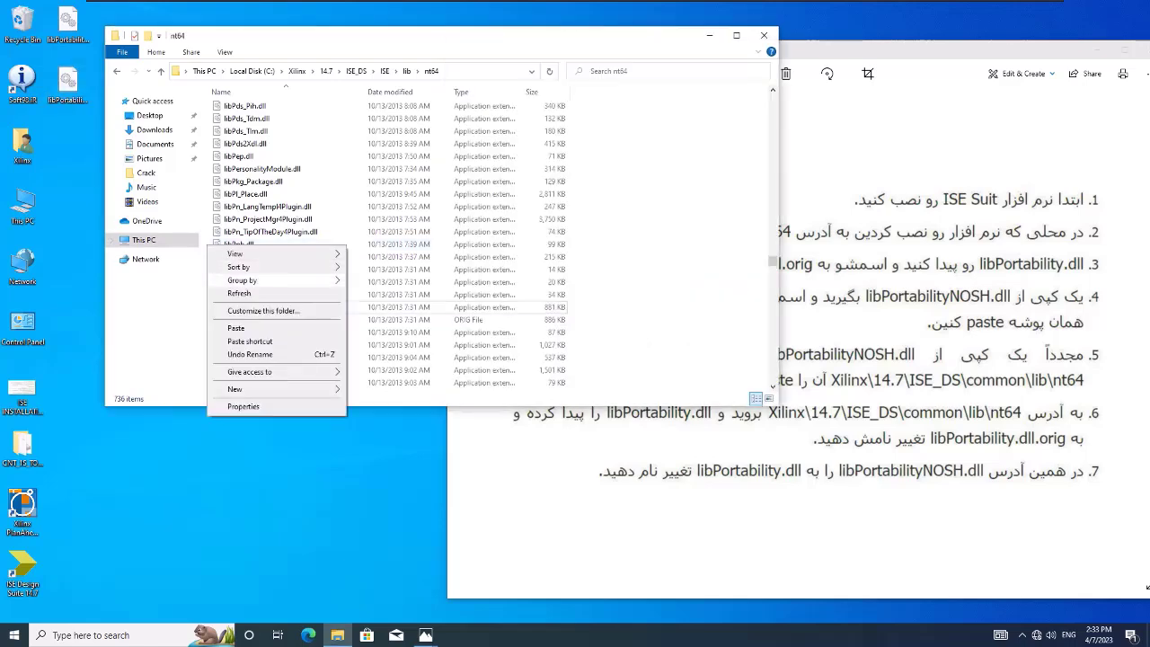
click(235, 328)
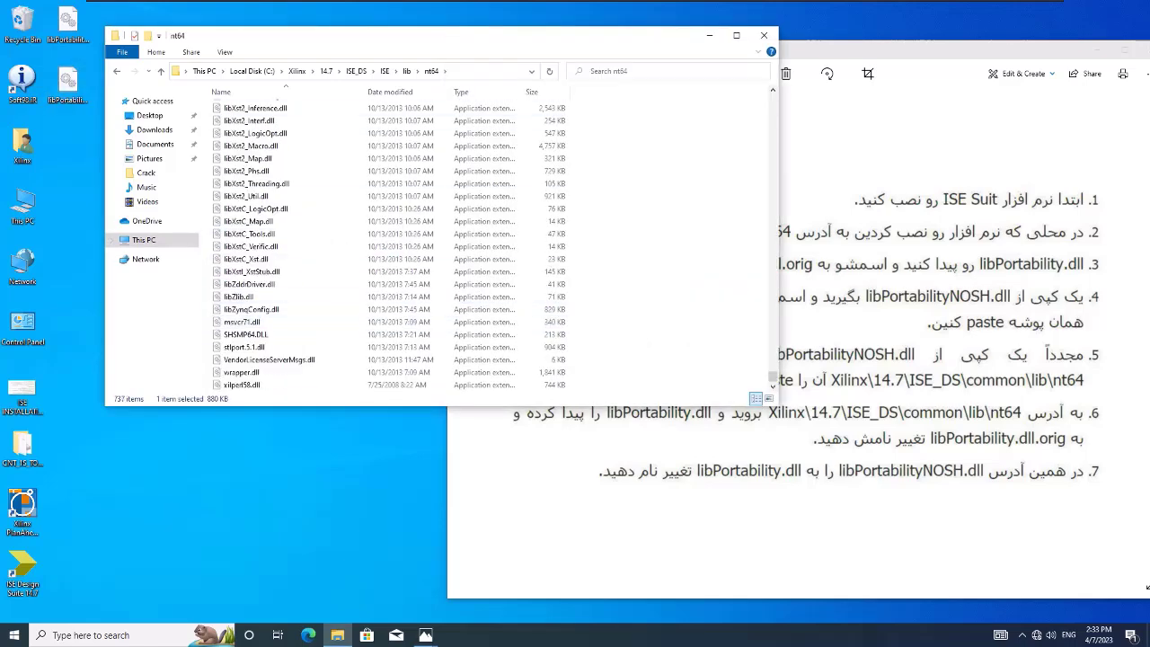
Step: Consult the instructions and open the folder C:\Xilinx\14.7\ISE_DS\common\lib\nt64
key(alt+Tab)
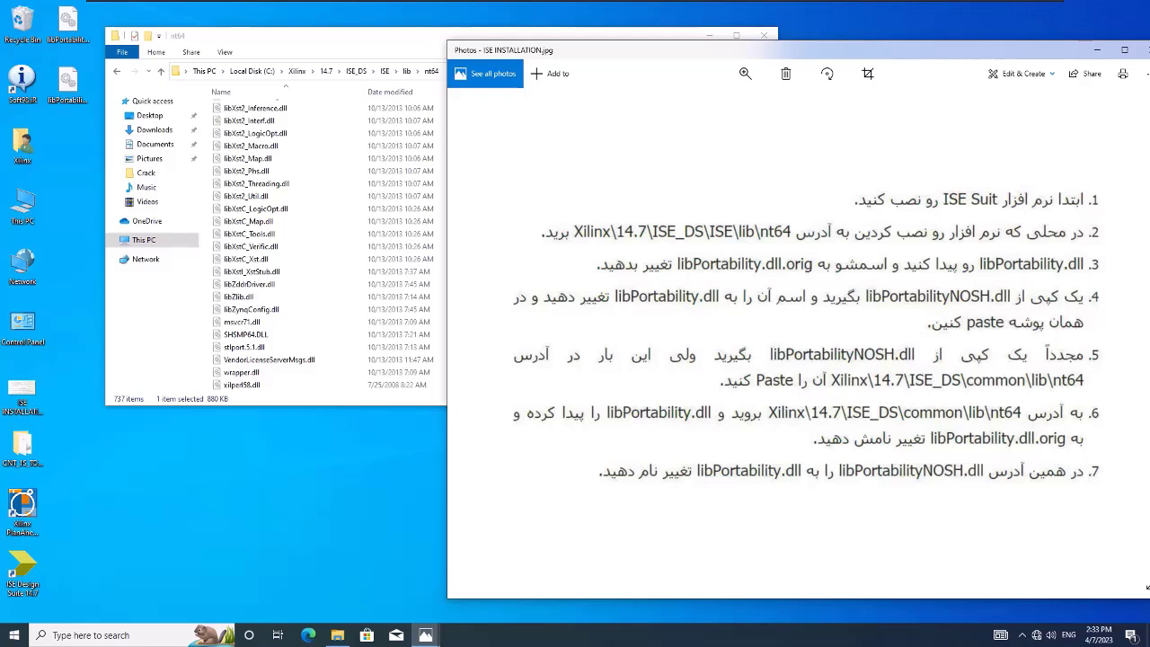
click(328, 71)
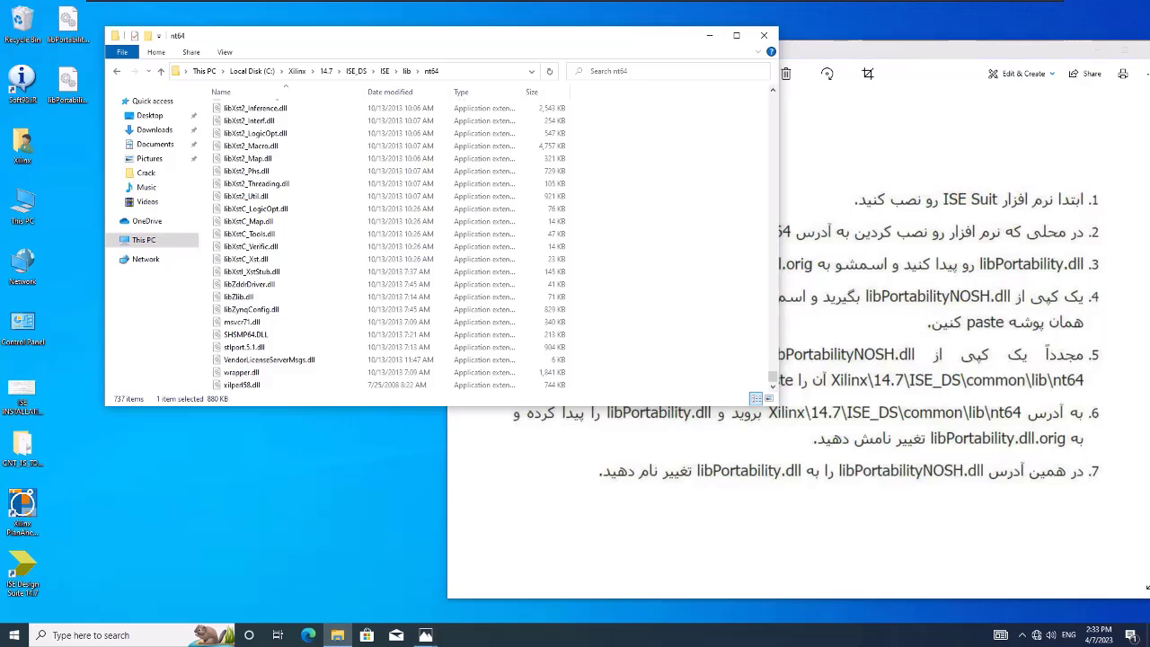
click(327, 71)
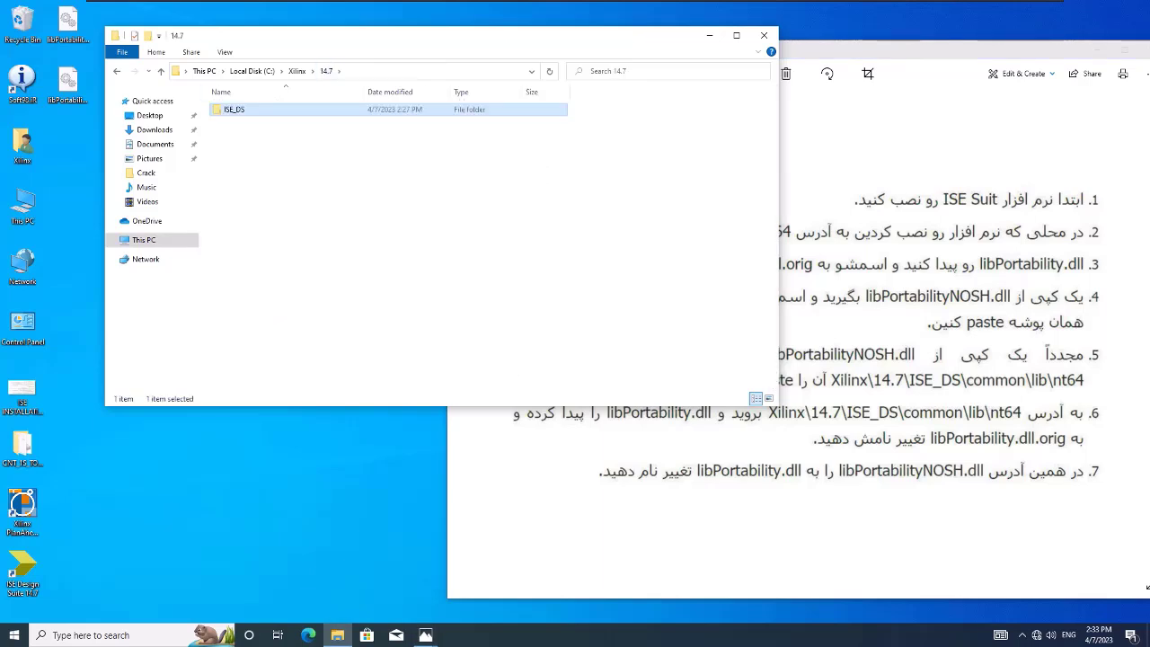
double_click(233, 109)
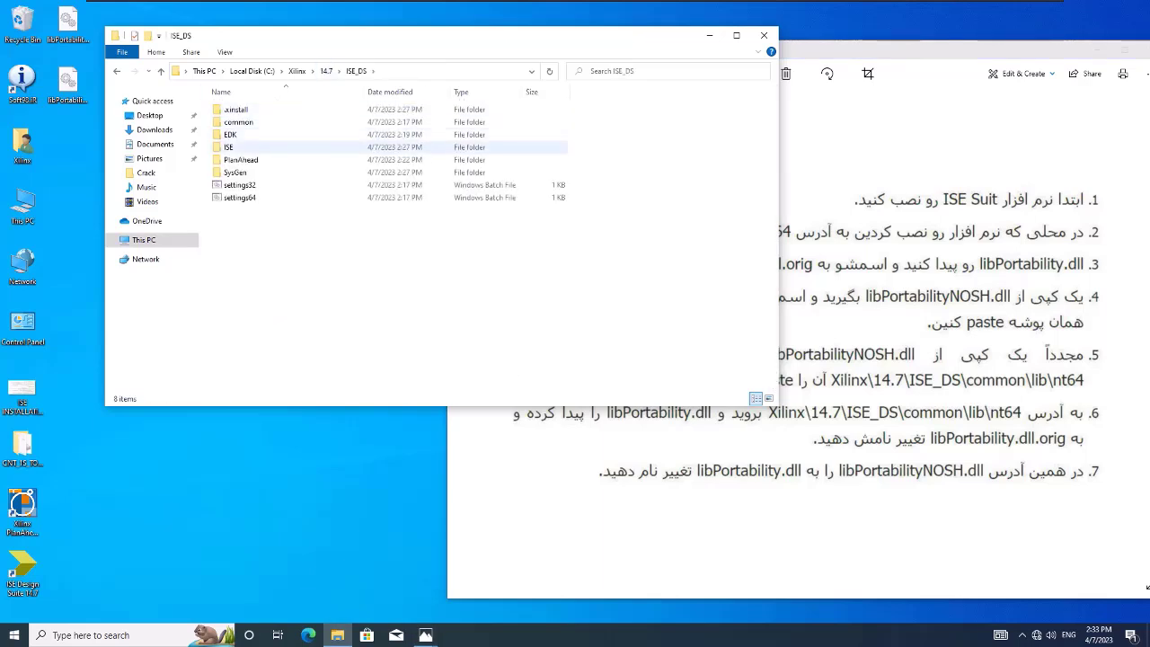
double_click(229, 147)
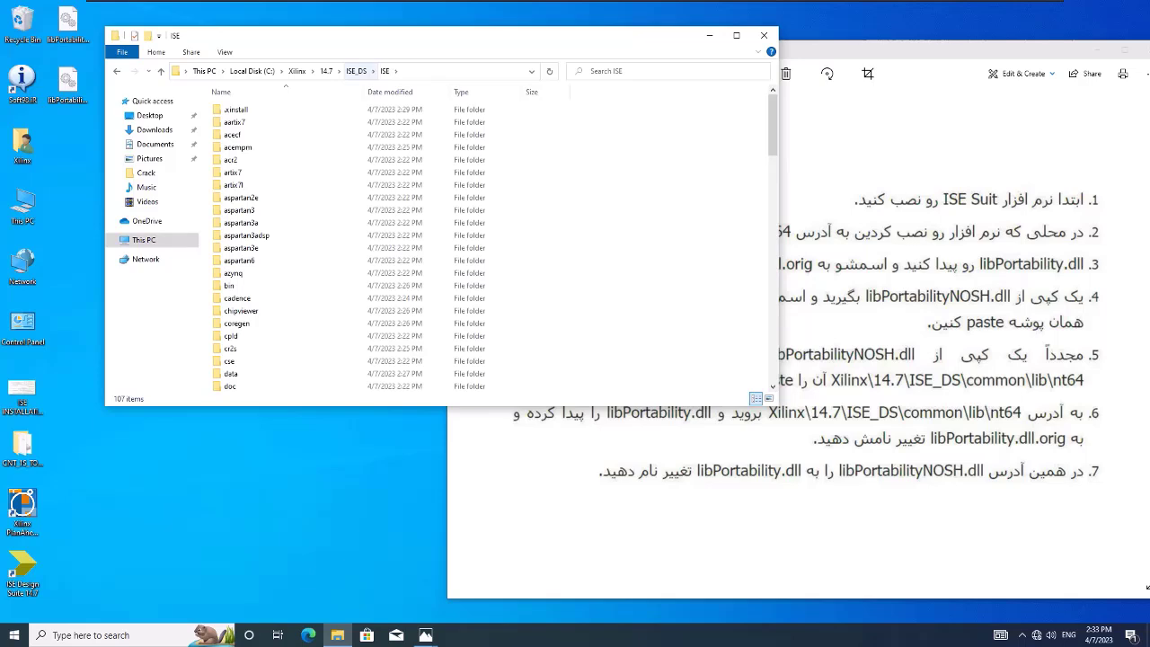
click(355, 71)
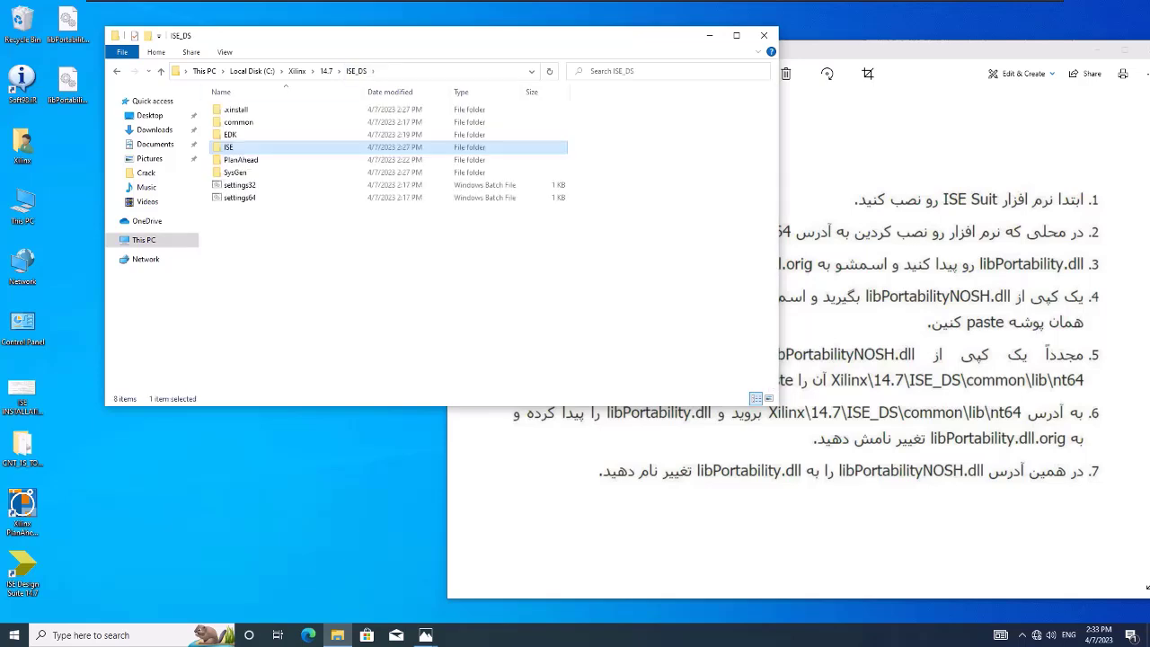
double_click(238, 121)
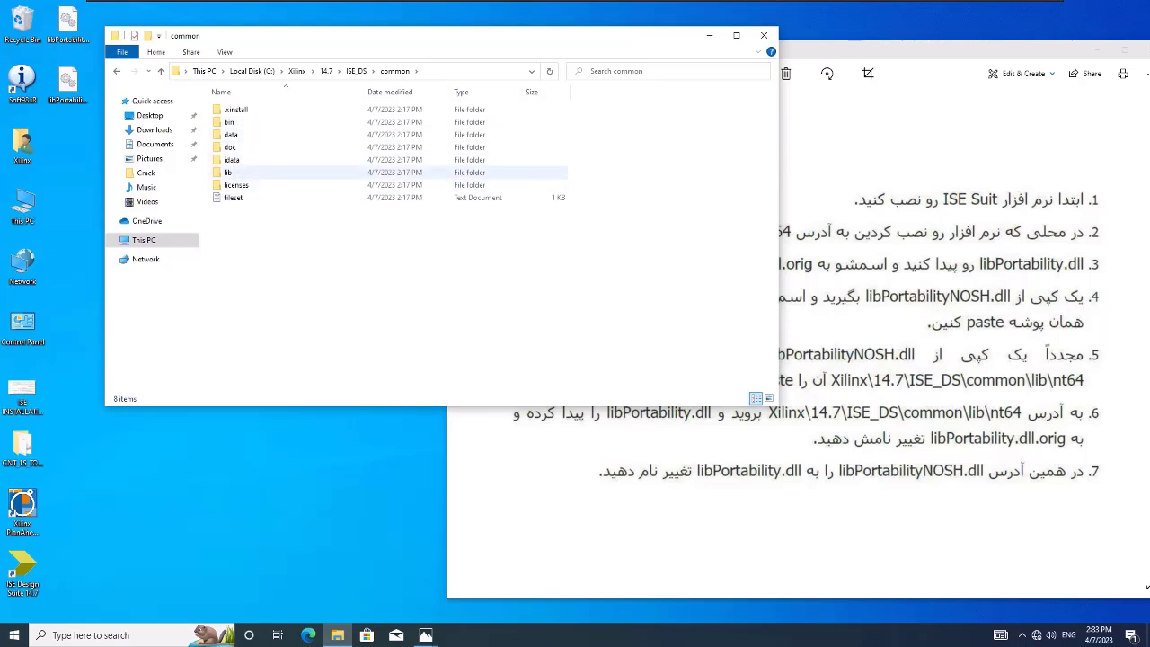
double_click(228, 171)
click(231, 121)
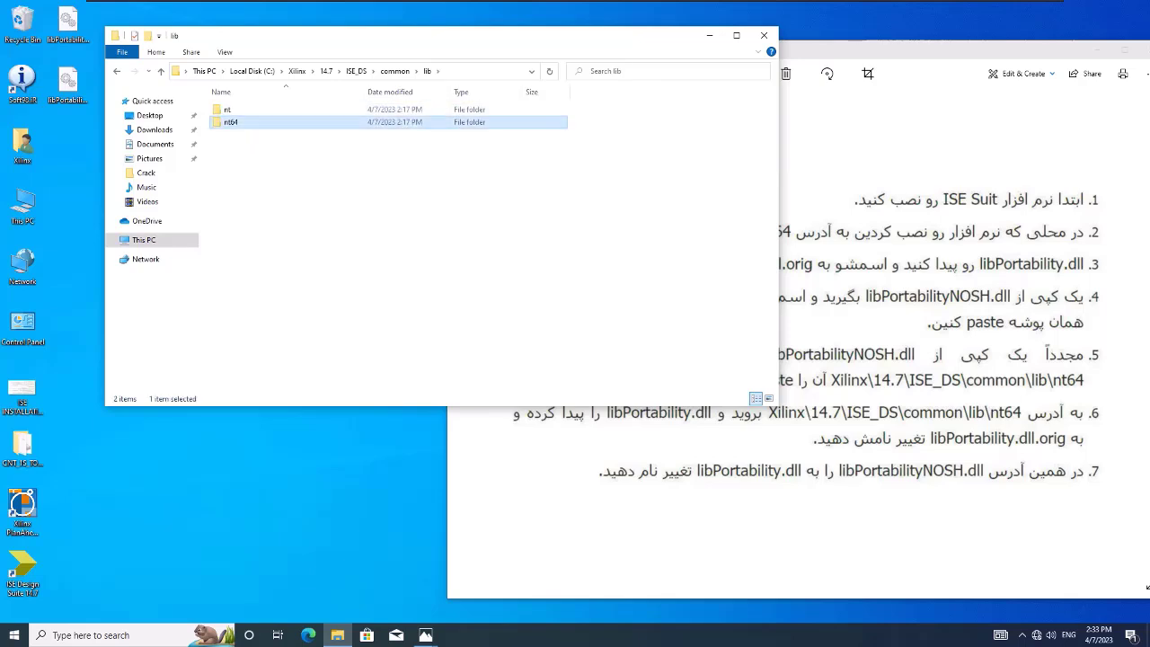
double_click(231, 121)
Step: Copy libPortabilityNOSH.dll from the desktop into the common\lib\nt64 folder
click(254, 109)
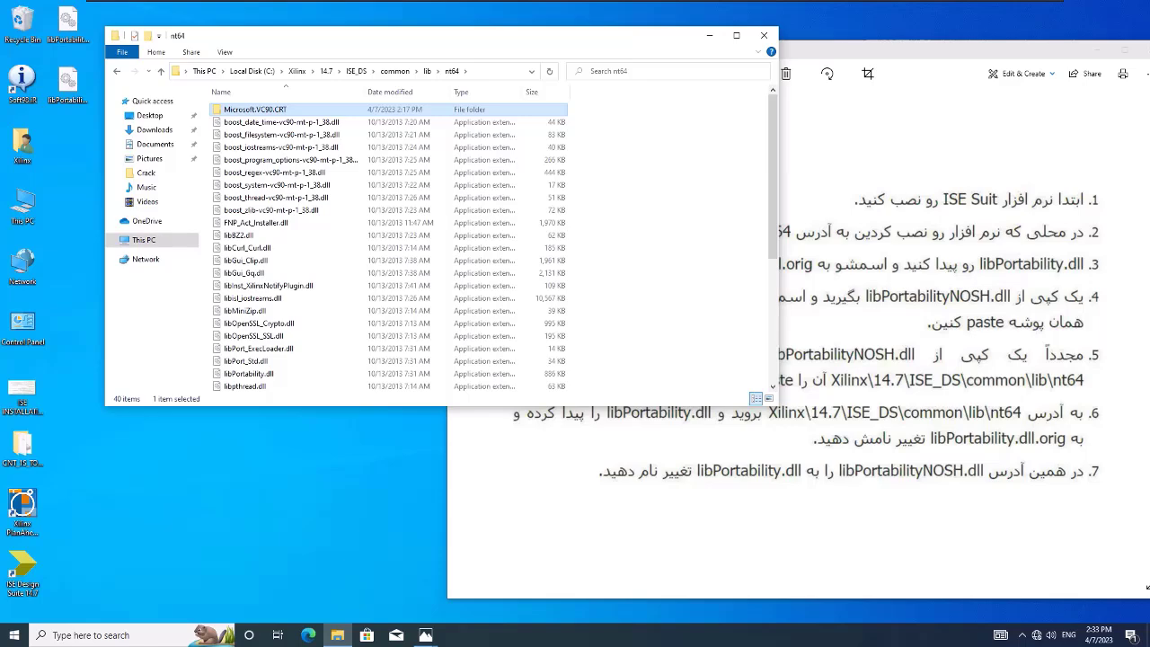
click(244, 272)
scroll(251, 287, down, 5)
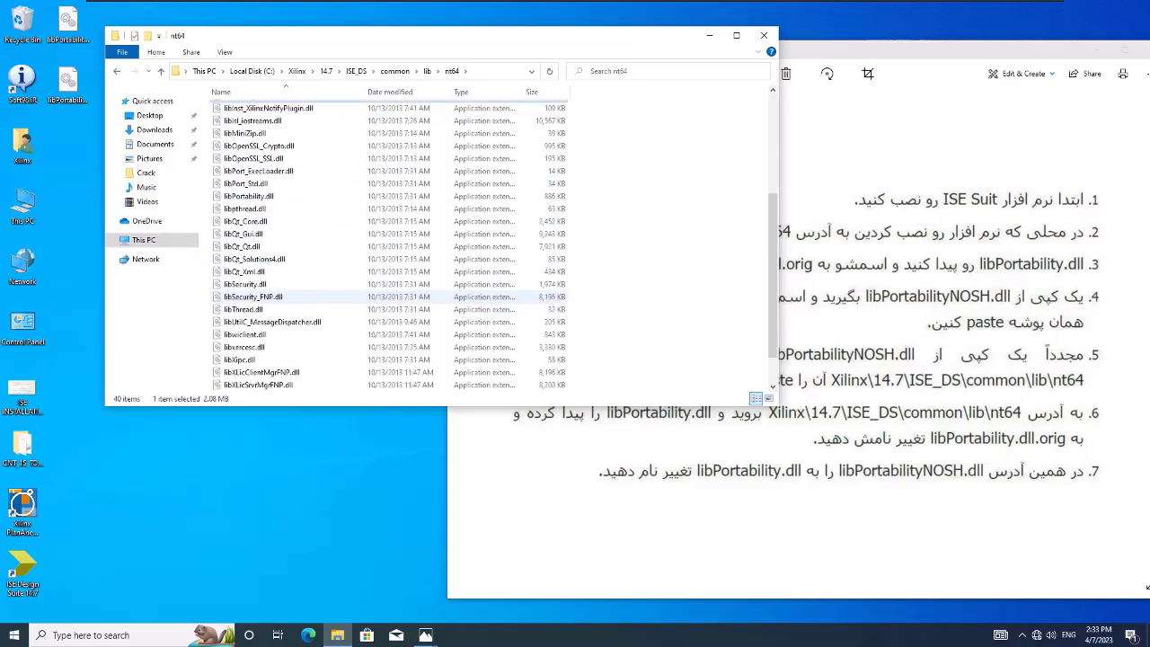
right_click(69, 92)
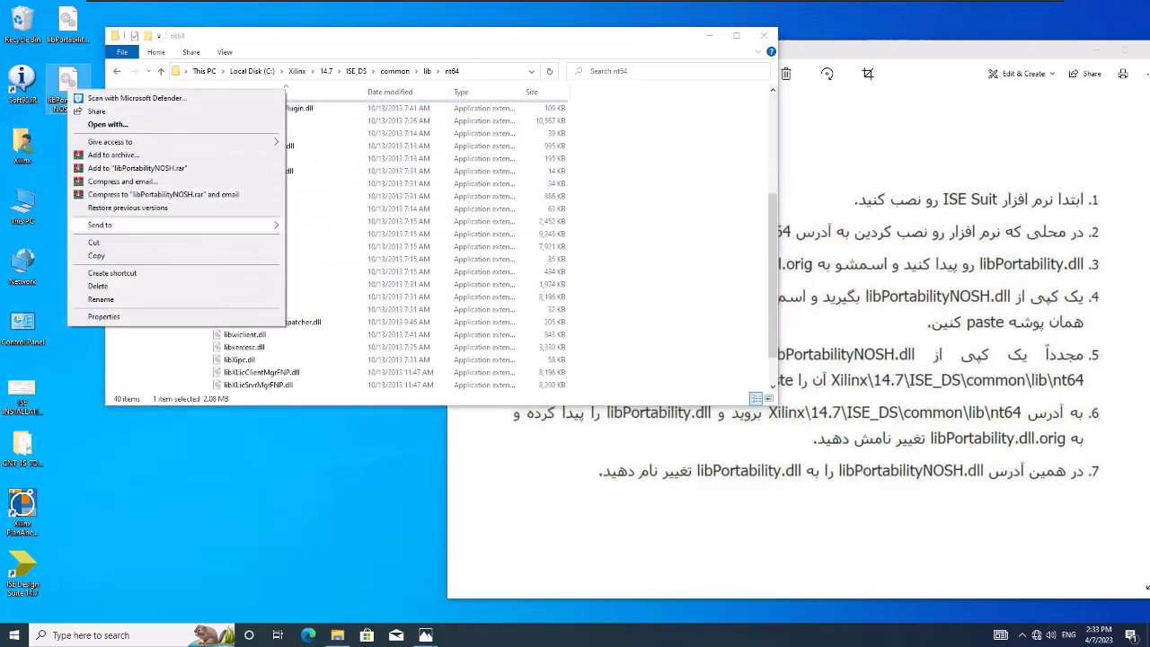
click(96, 255)
right_click(680, 240)
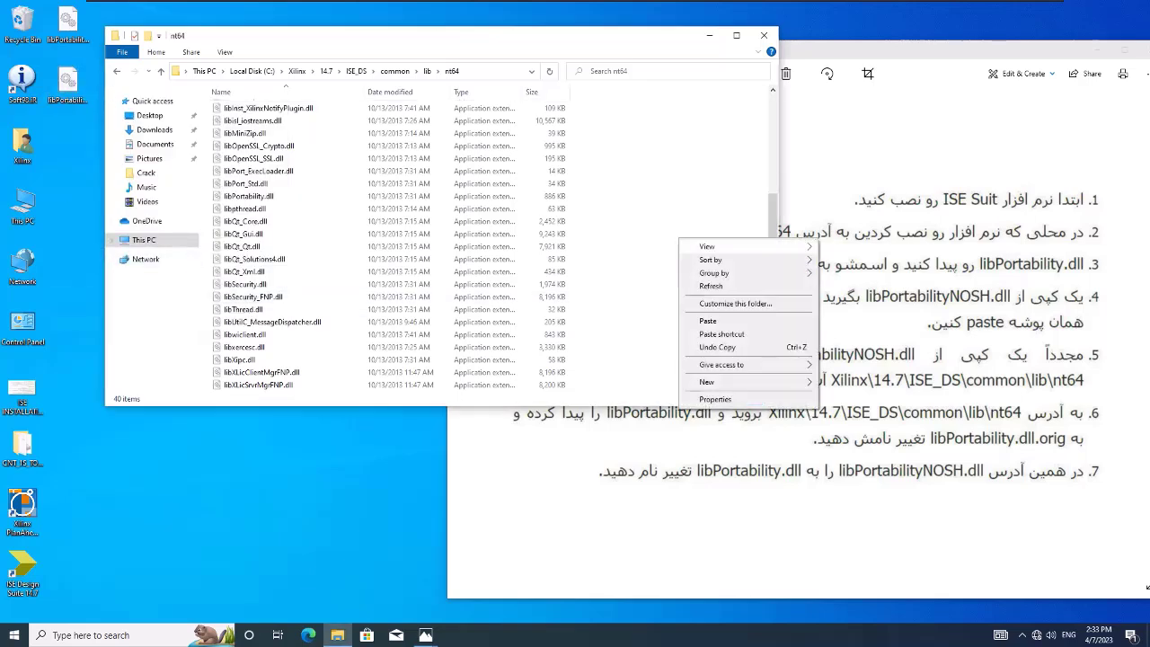
click(708, 320)
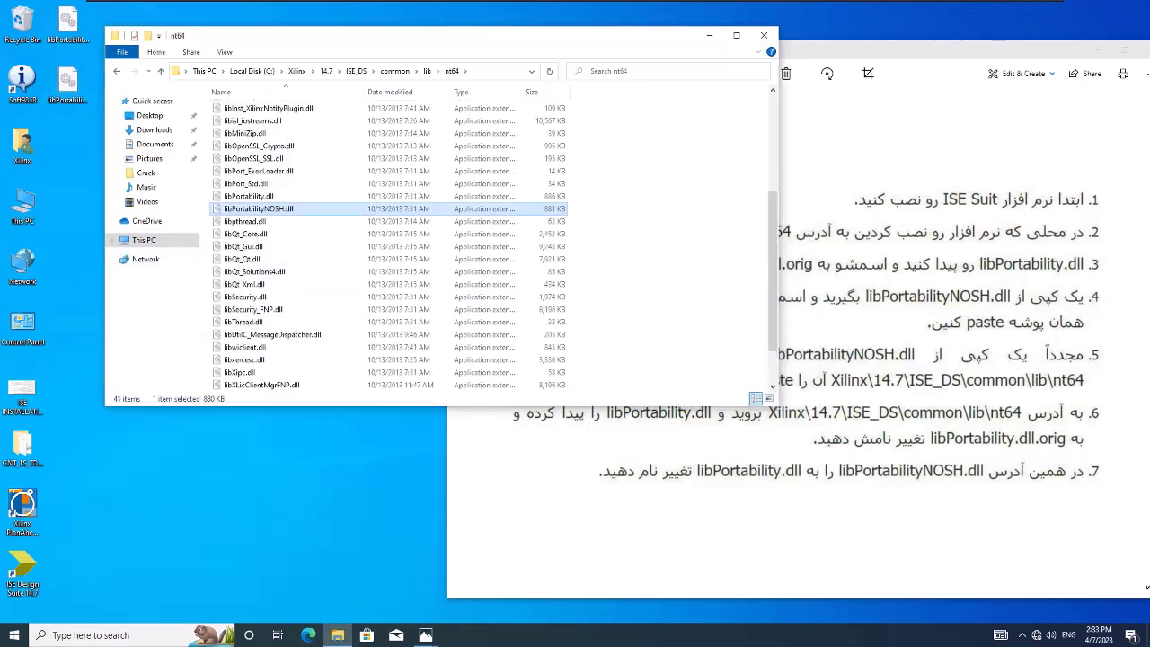
Step: Recheck the instructions and rename libPortability.dll in the common\lib\nt64 folder as libPortability.dll.orig
key(alt+Tab)
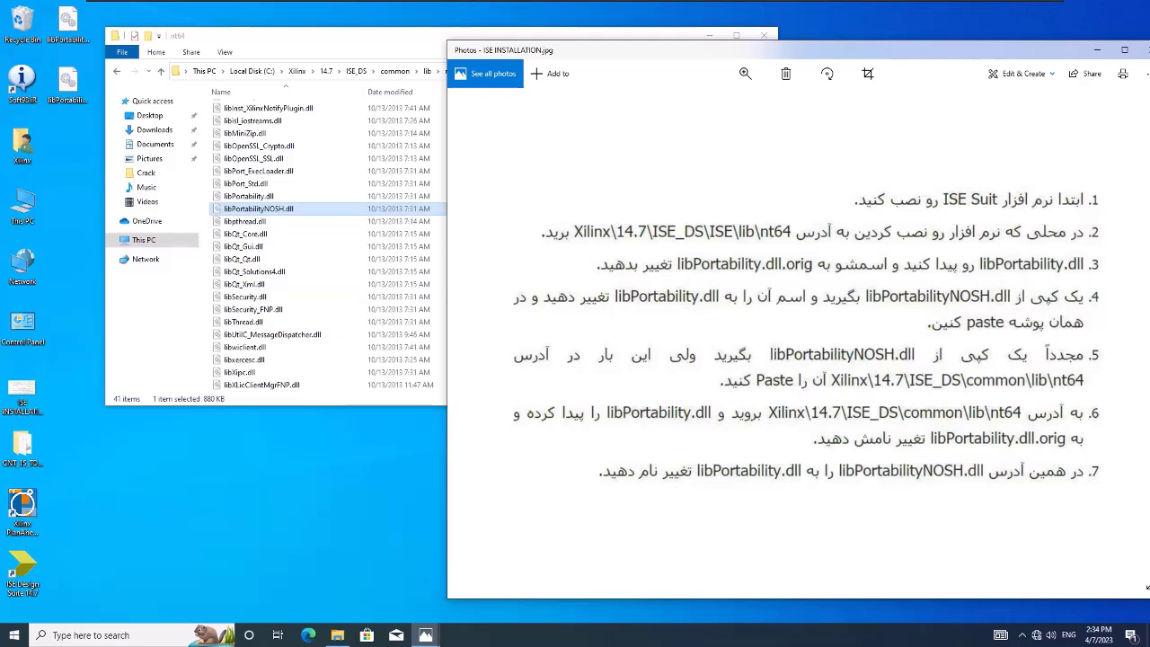
click(248, 196)
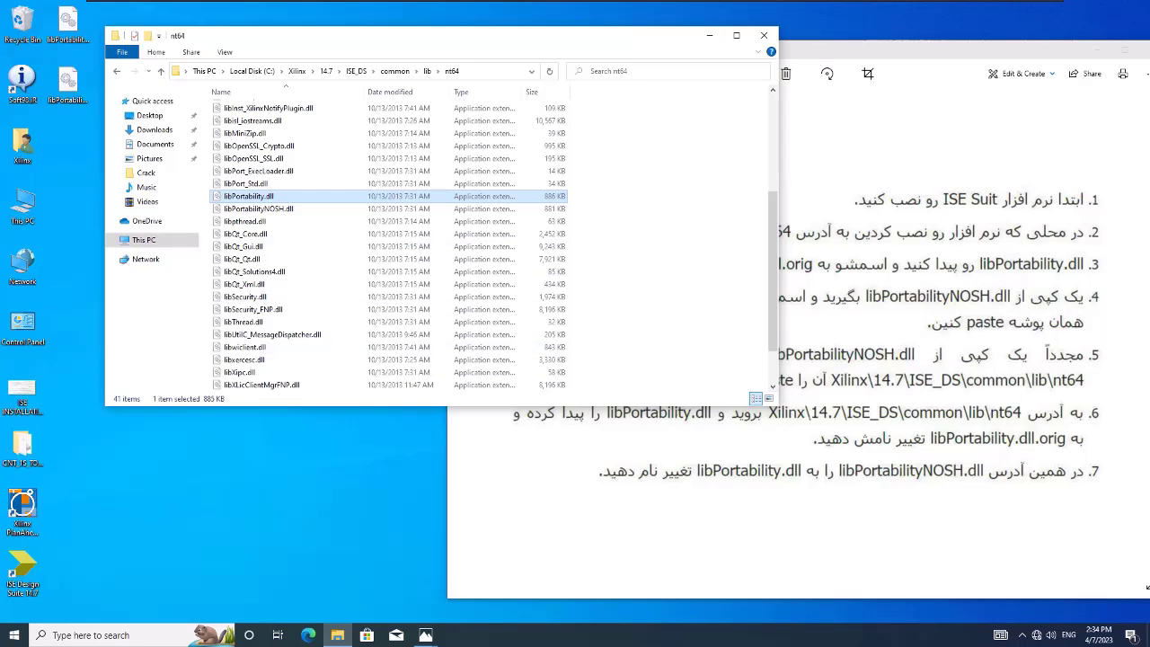
key(F2)
text(.)
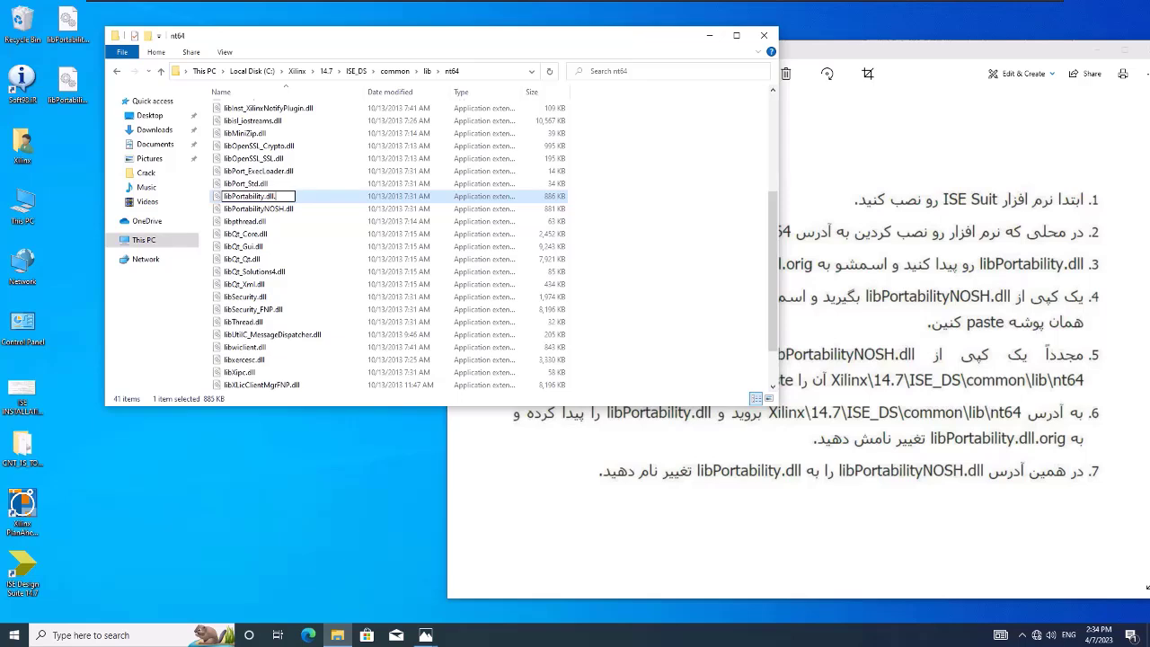
text(orig)
key(Return)
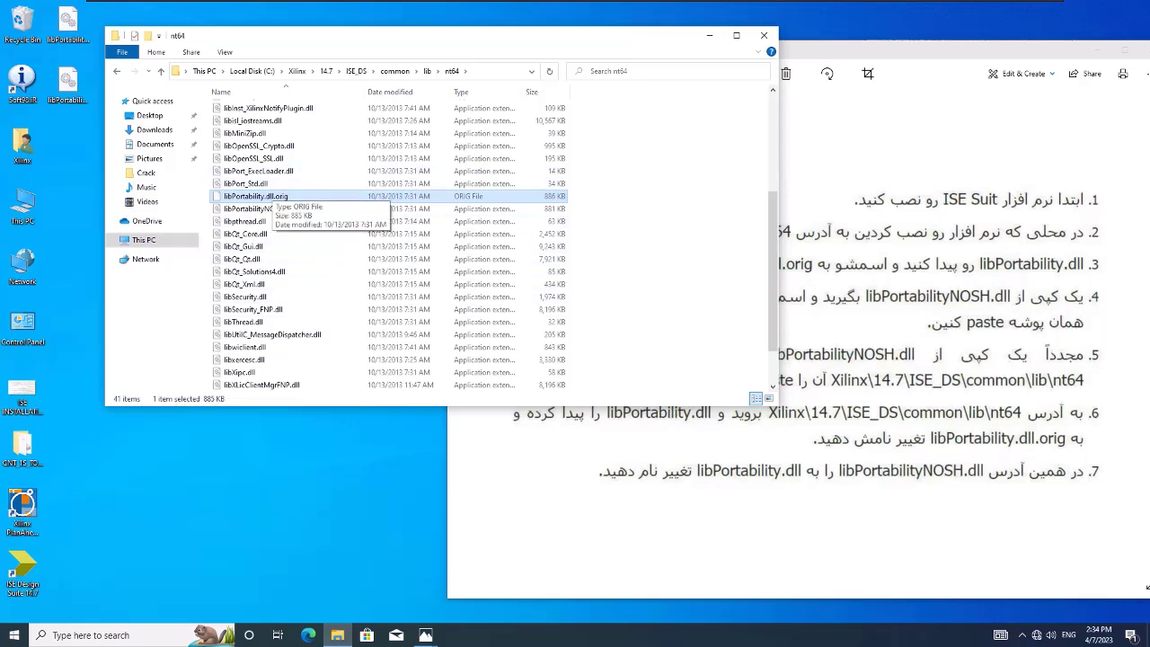
Step: Rename libPortabilityNOSH.dll in the common\lib\nt64 folder as libPortability.dll and close the folder window
click(261, 209)
key(F2)
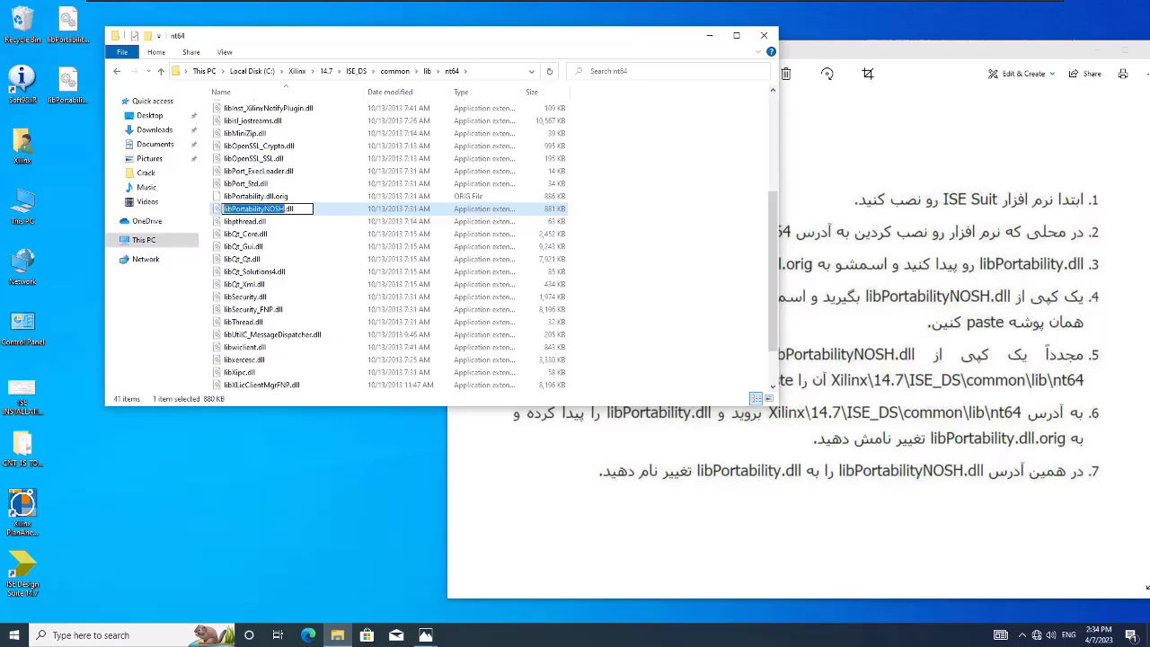
key(Right)
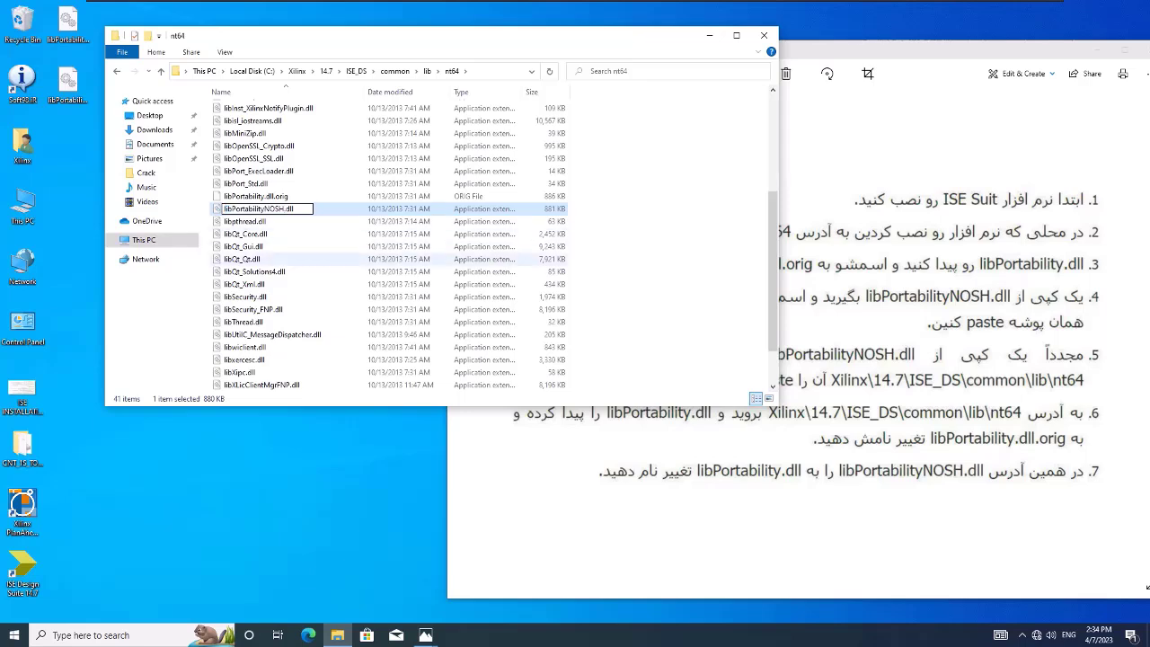
key(BackSpace)
key(BackSpace)
key(BackSpace)
key(BackSpace)
key(Return)
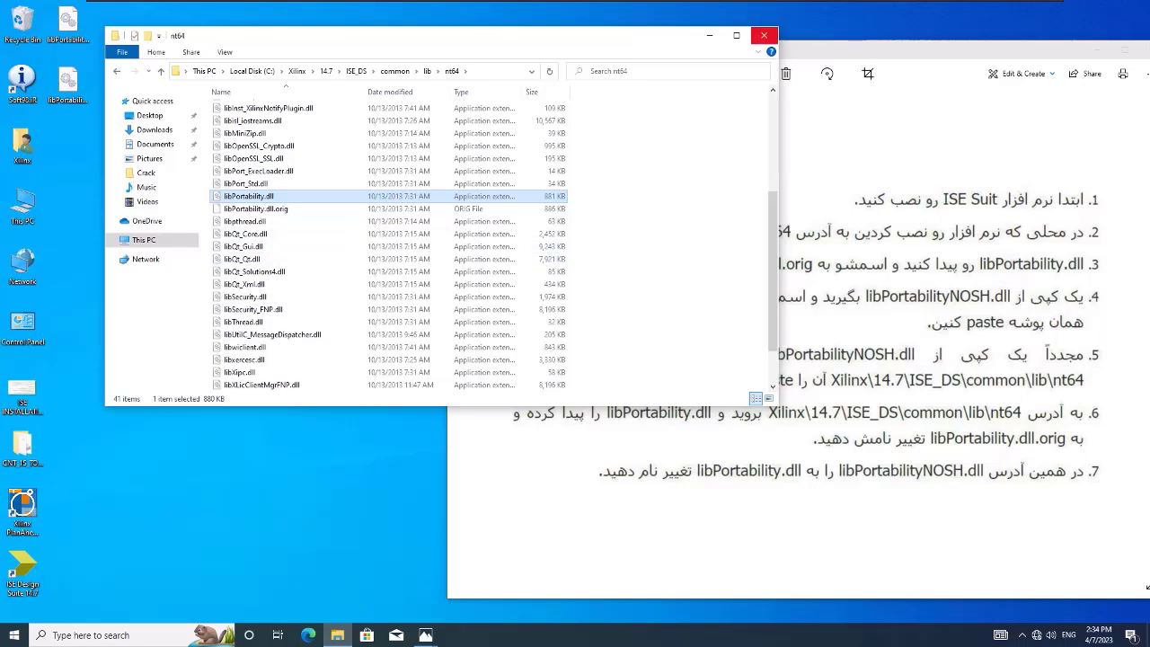
click(763, 35)
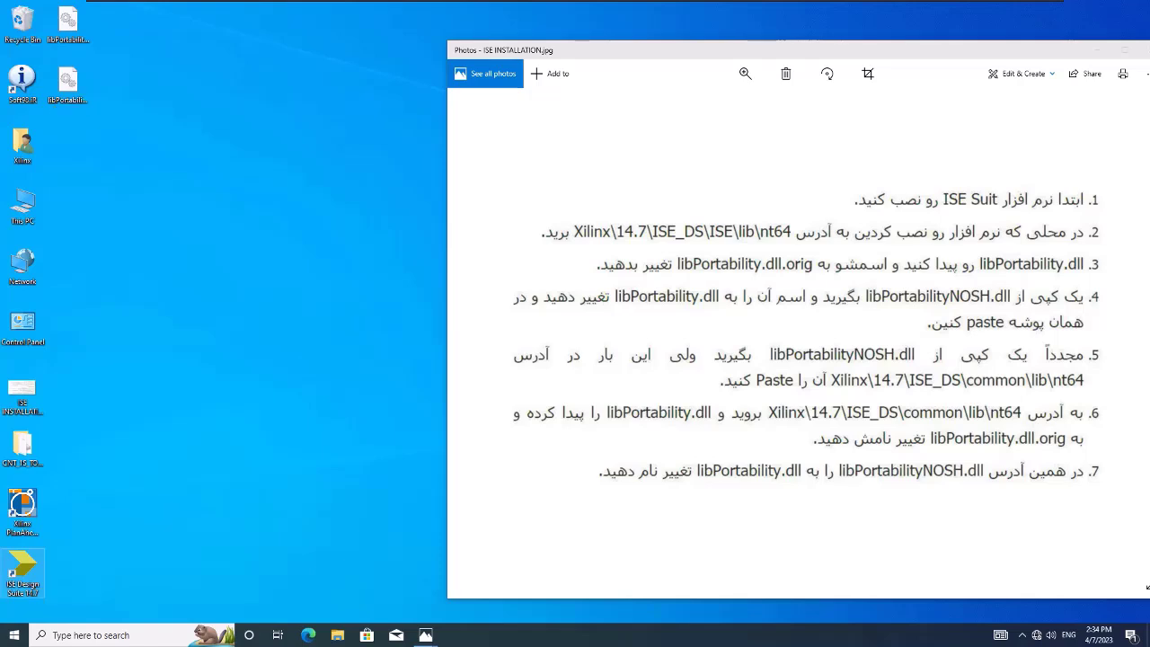
Step: Launch ISE Design Suite 14.7 and show the license management options in the License Configuration Manager
double_click(23, 573)
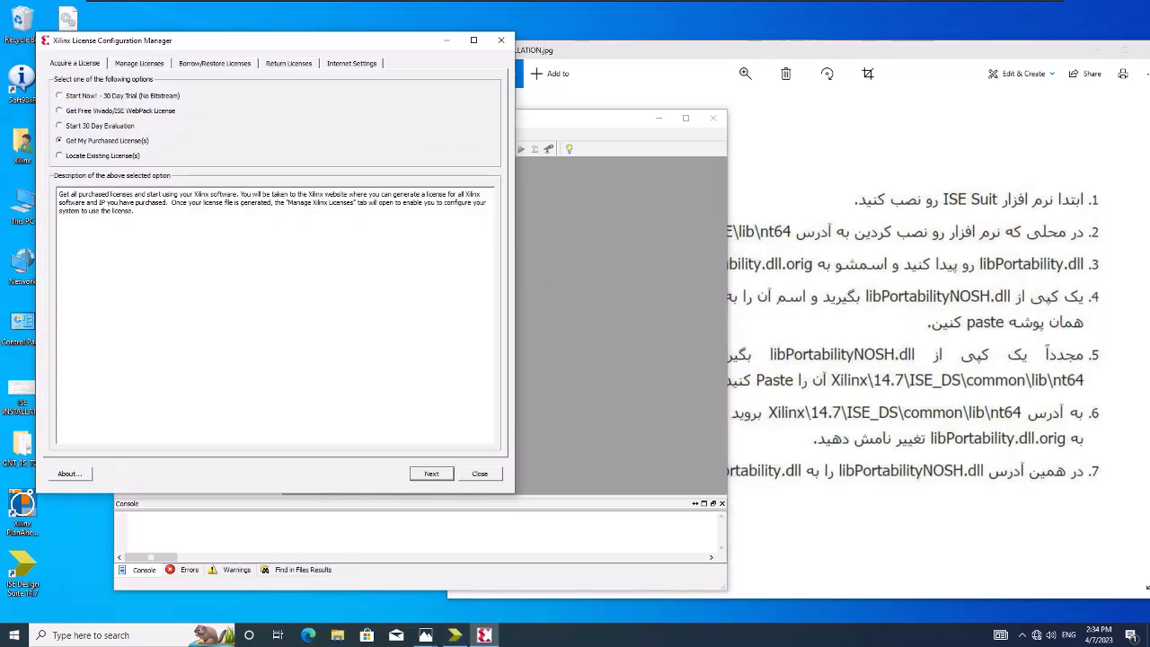
key(ctrl+Tab)
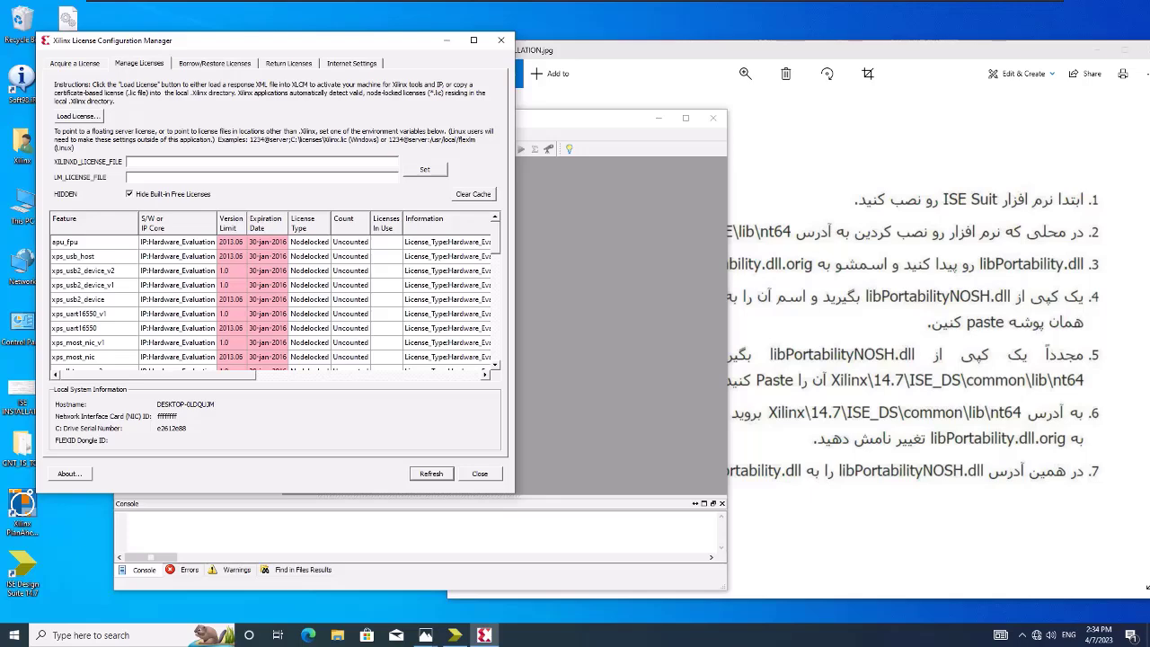
Step: Load the license file xilinx_ise.lic from the DVD drive's Crack folder and close the License Configuration Manager
click(78, 115)
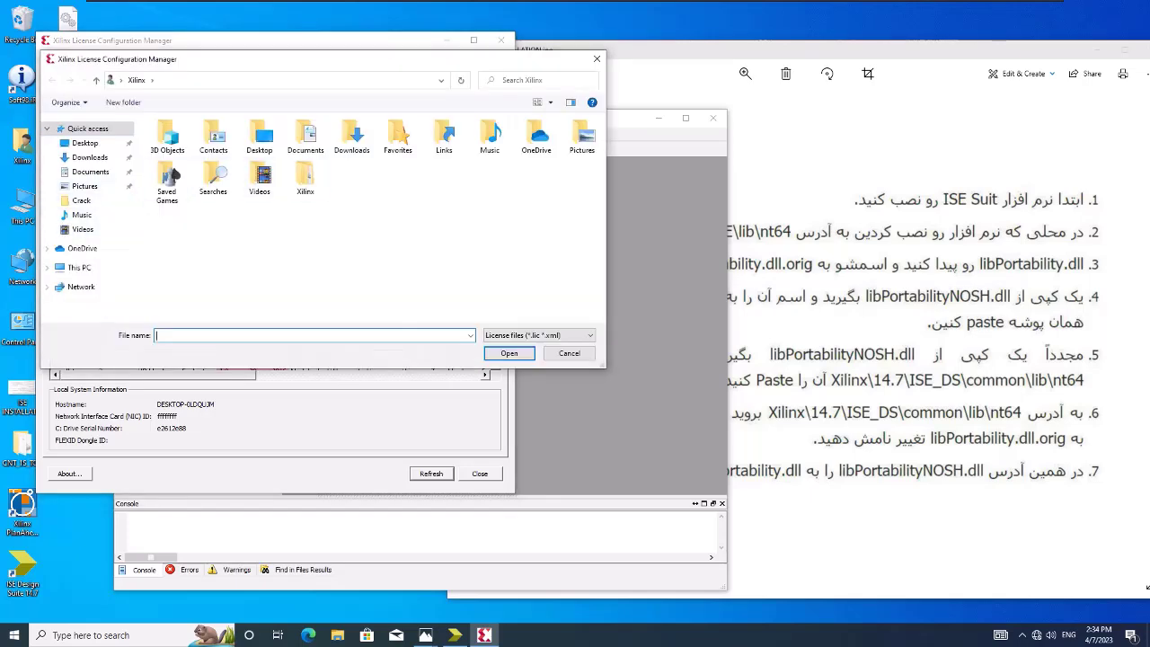
click(79, 266)
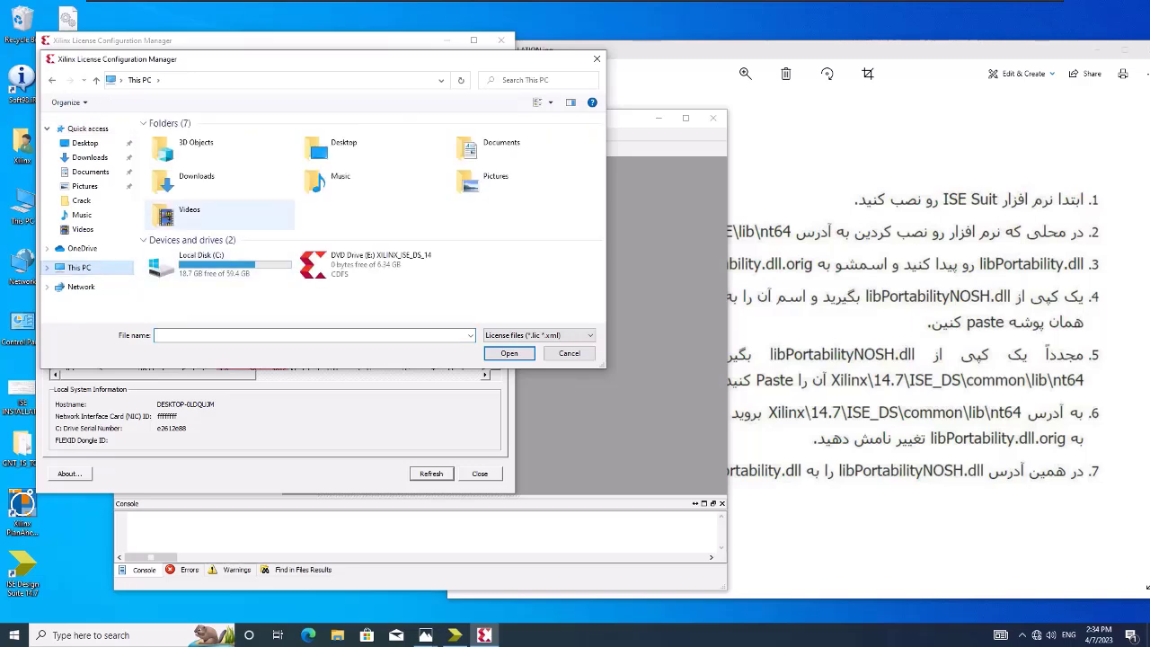
double_click(368, 263)
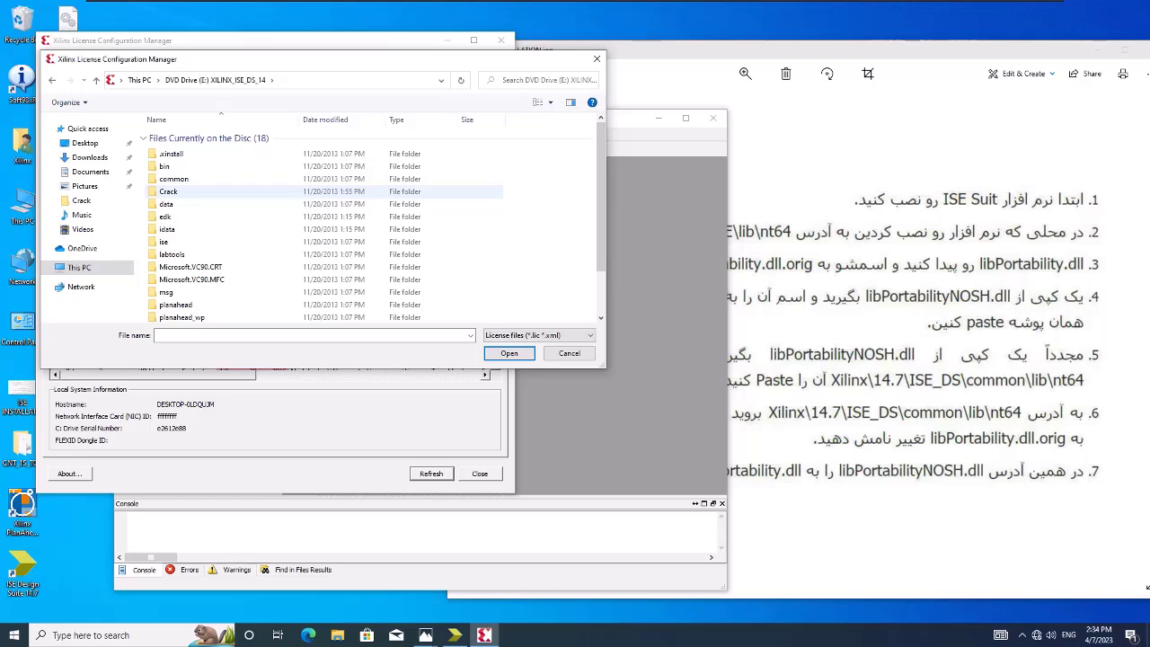
scroll(323, 224, down, 2)
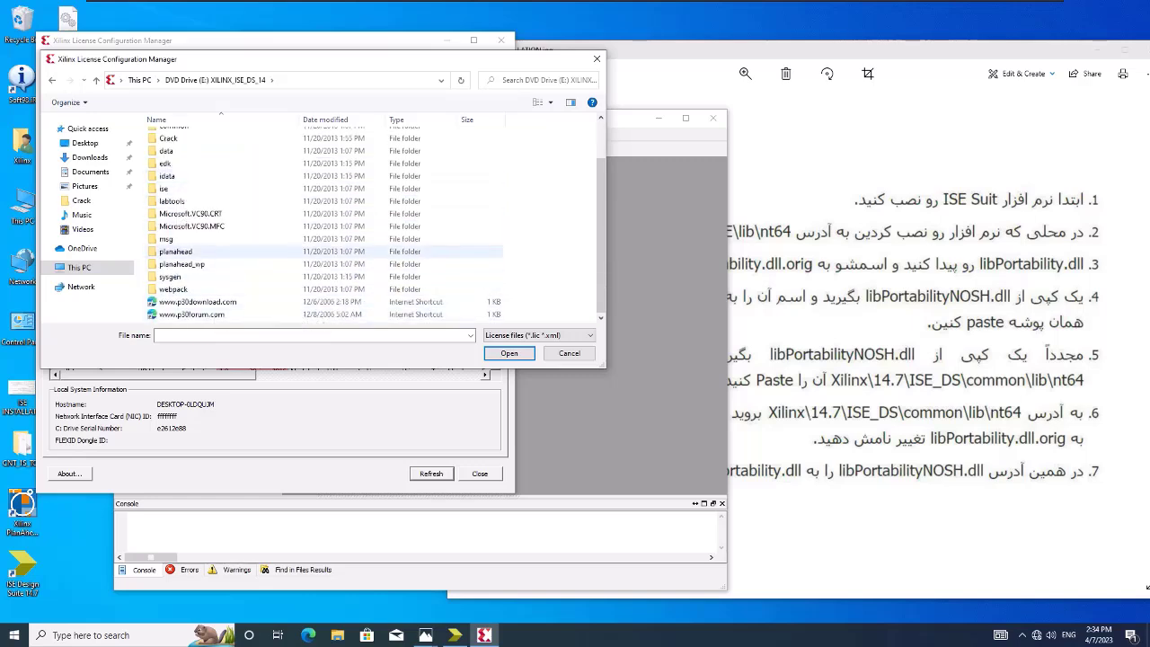
scroll(269, 234, up, 2)
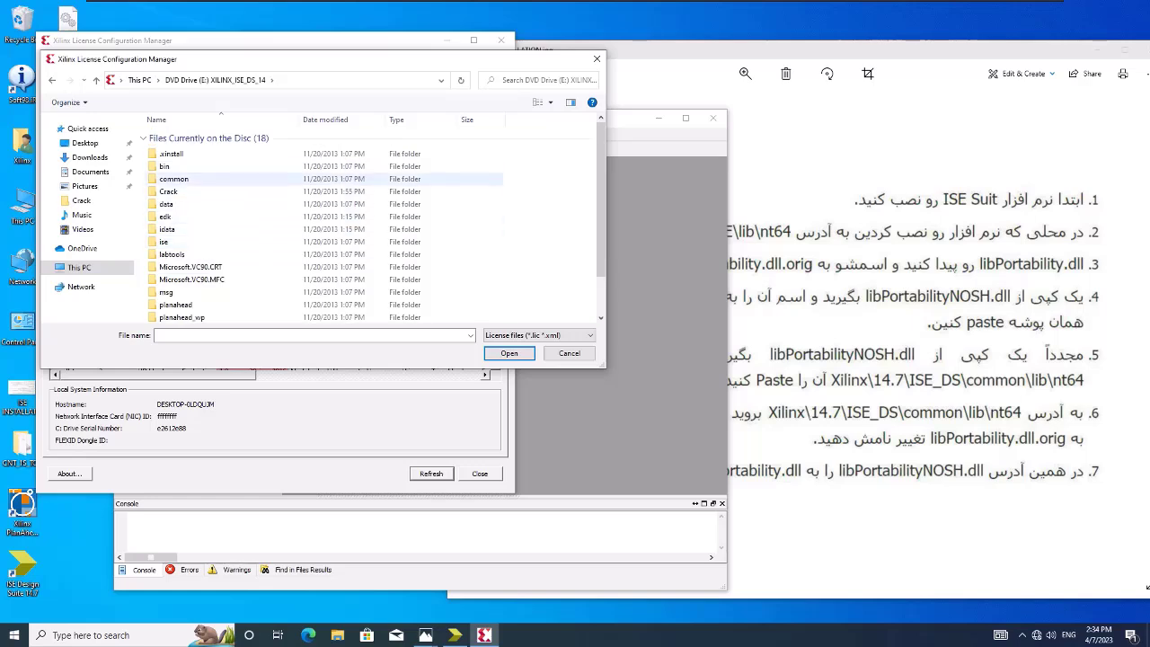
double_click(168, 191)
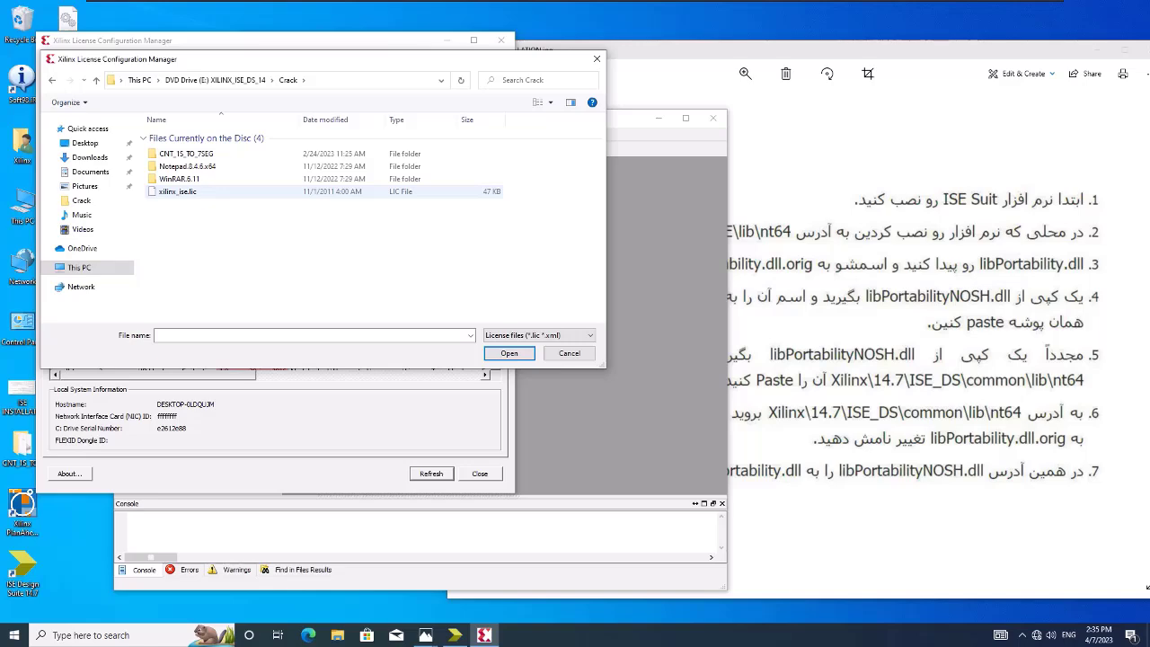
double_click(177, 191)
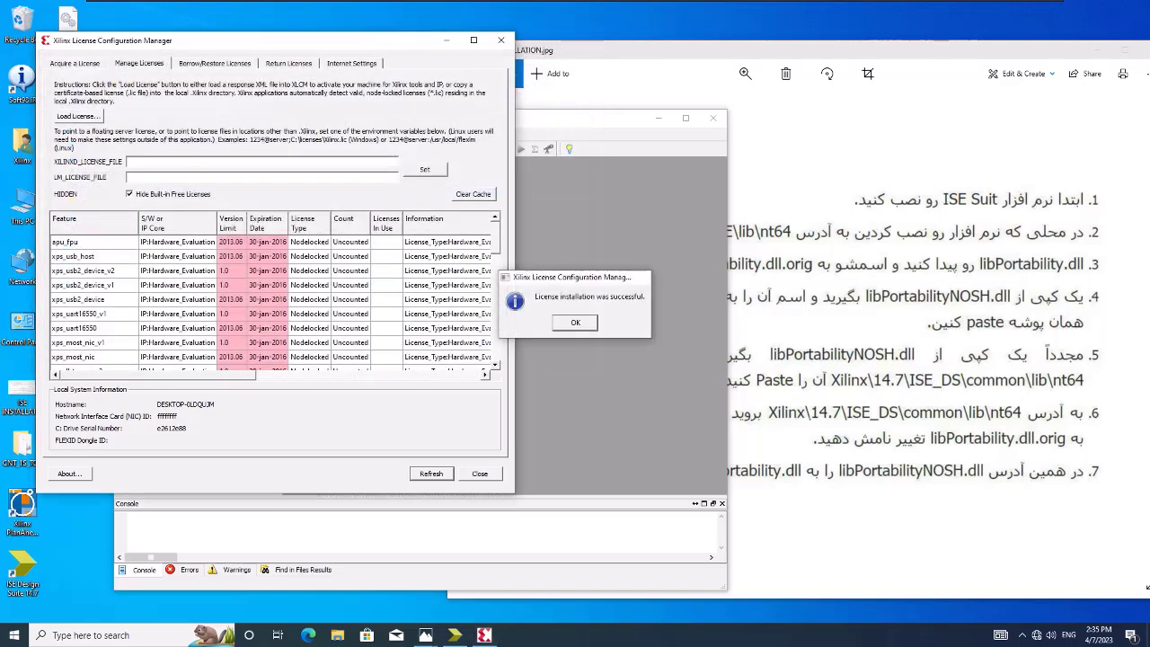
key(Return)
click(480, 473)
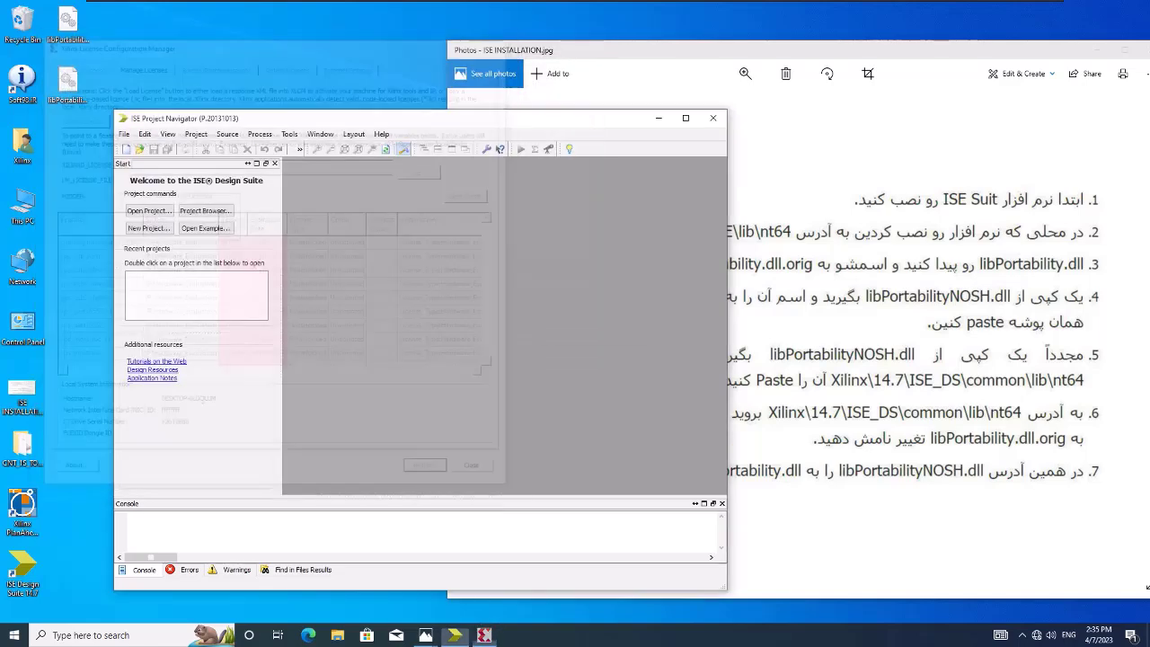